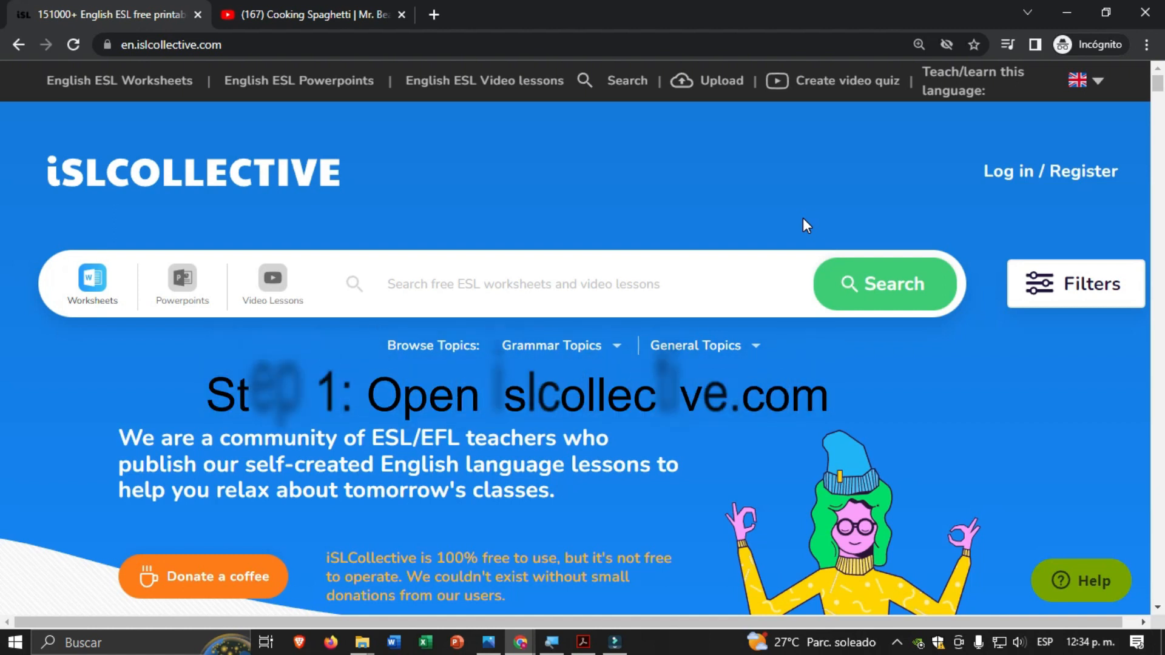
left_click(123, 44)
left_click(123, 45)
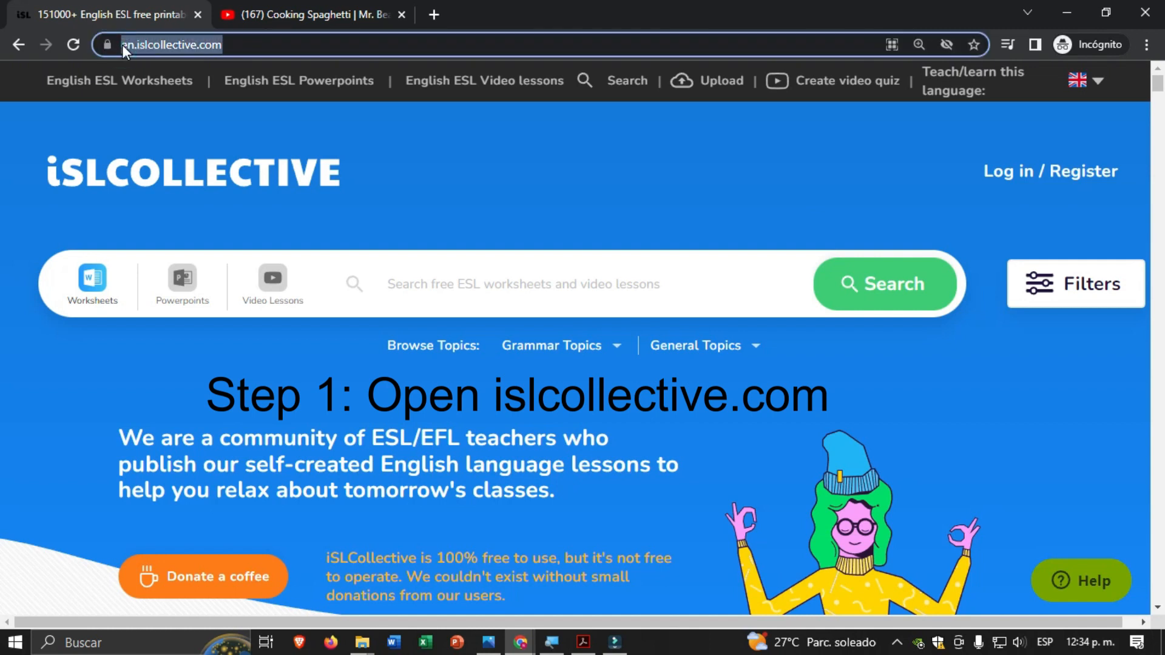
left_click(123, 46)
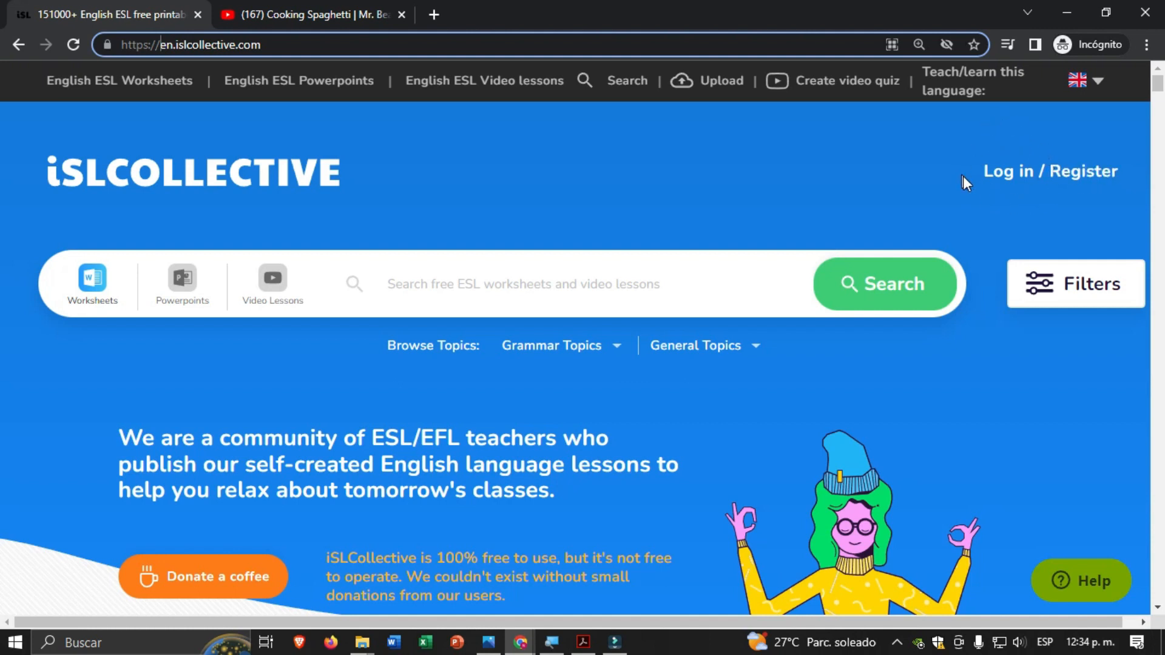
Log in to the site with Facebook and open the video quiz creator.
left_click(1007, 170)
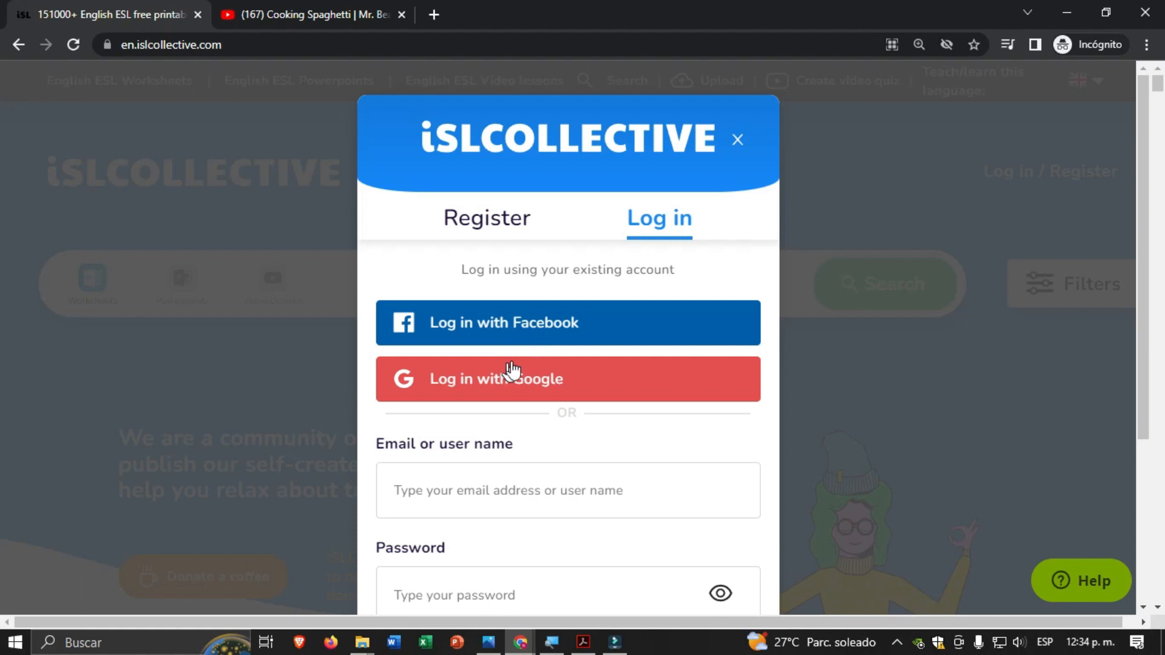
left_click(538, 322)
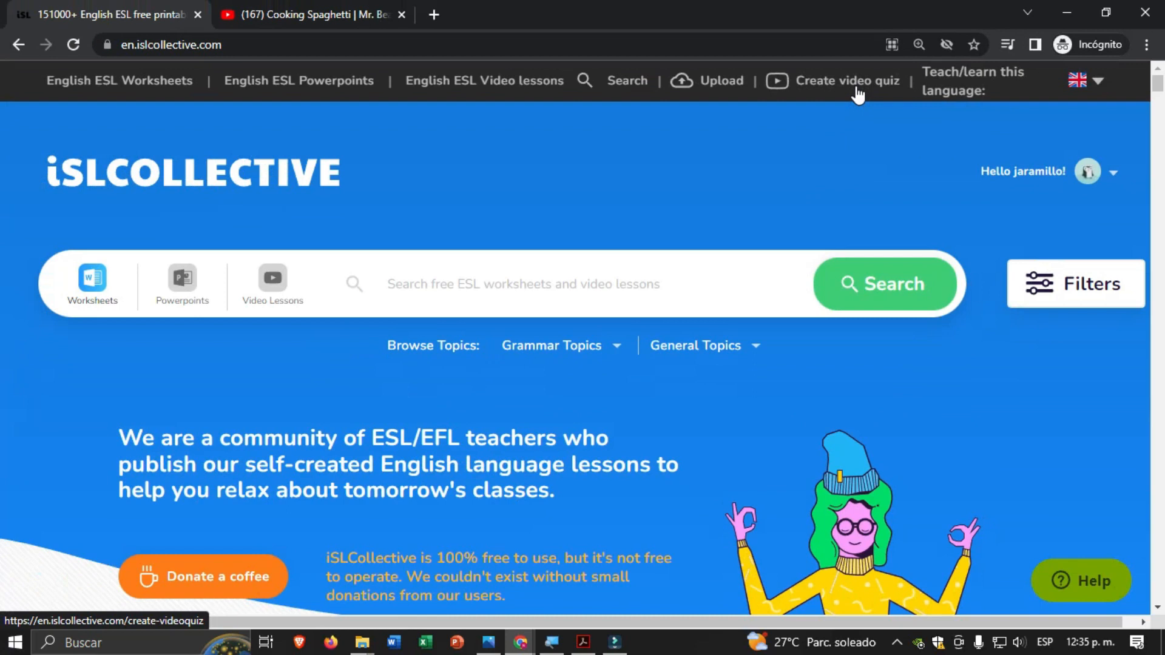
left_click(851, 88)
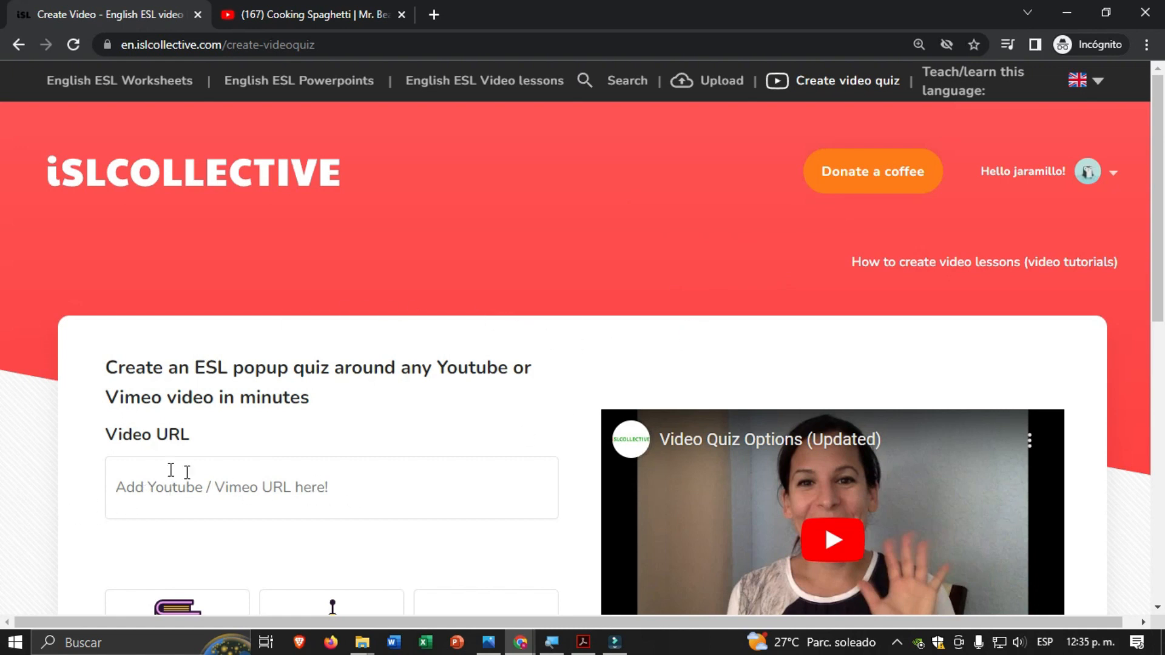
Copy the address of the open YouTube video "Cooking Spaghetti | Mr. Bean Official Cartoon" and enter it as the quiz's video URL.
left_click(136, 488)
left_click(338, 486)
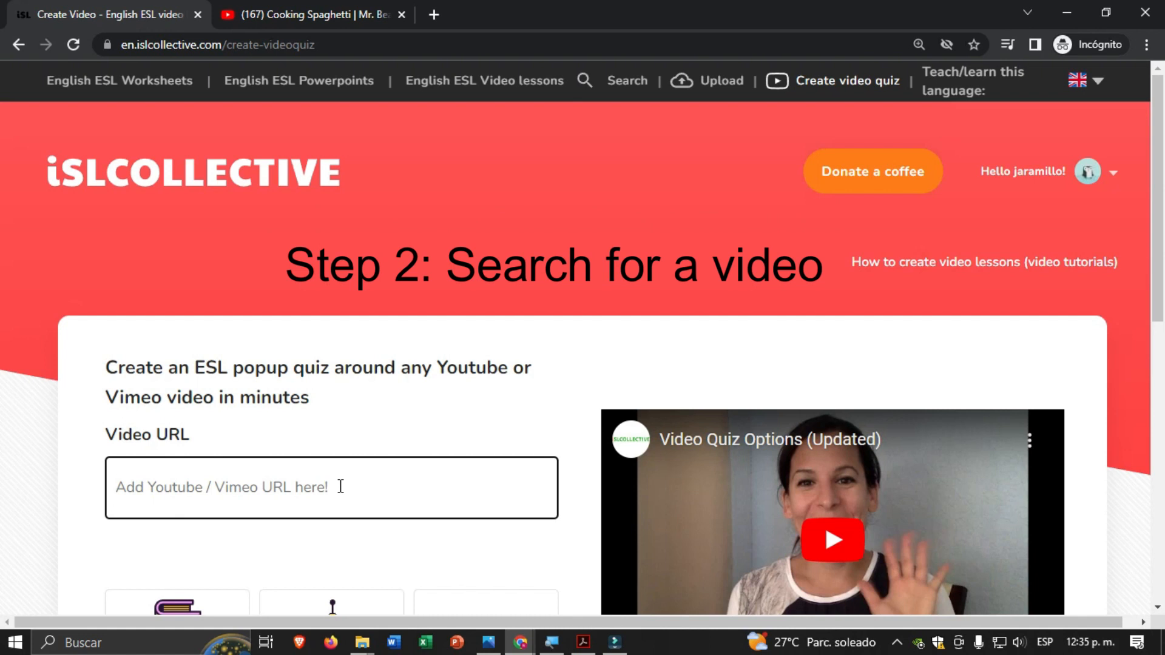
left_click(305, 2)
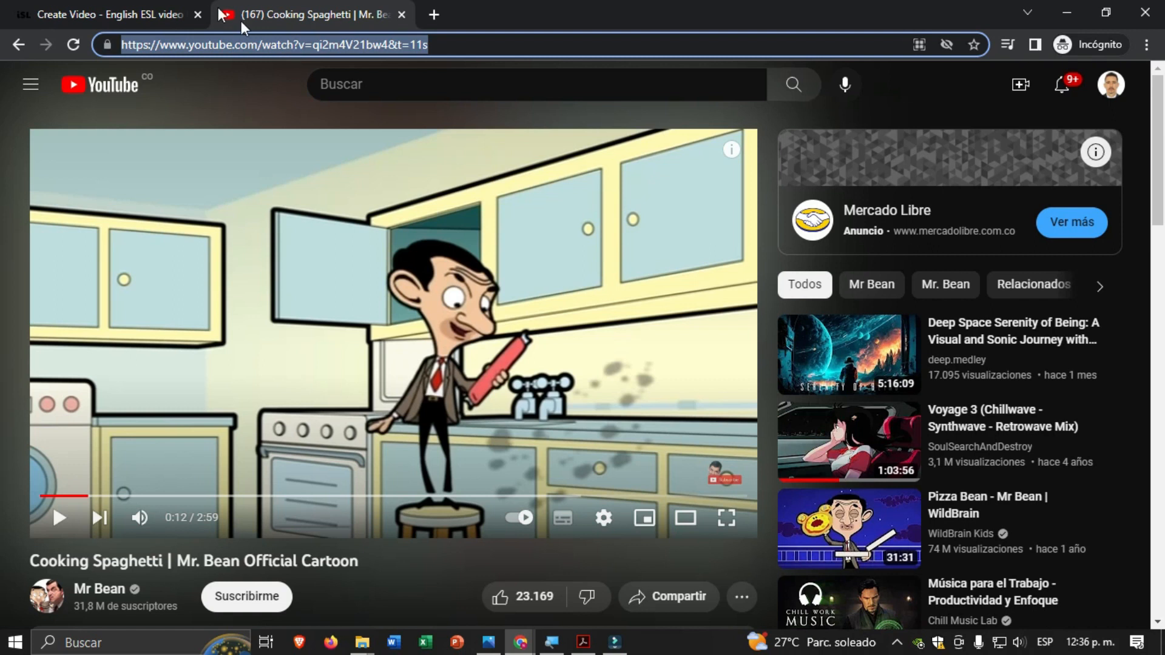
left_click(115, 13)
left_click(128, 483)
type("https://www.youtube.com/watch?v=qi2m4V21bw4&t=11s")
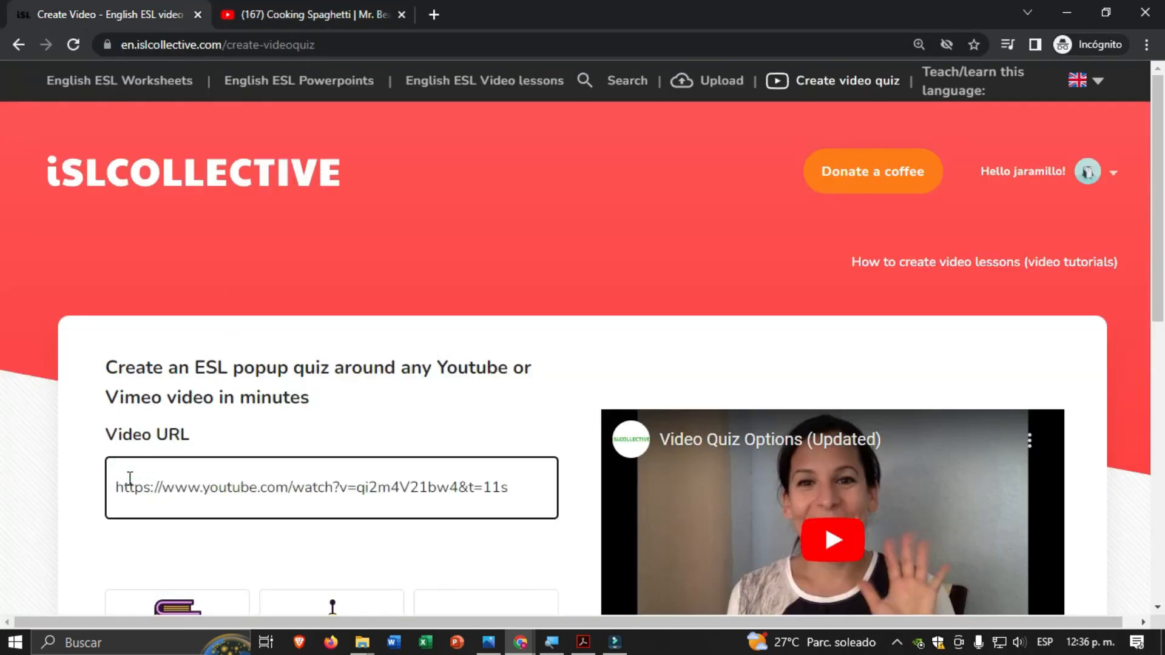
Start a custom quiz from the video, then dismiss the introductory guide and the suggested videos overlay.
scroll(234, 457, "down", 4)
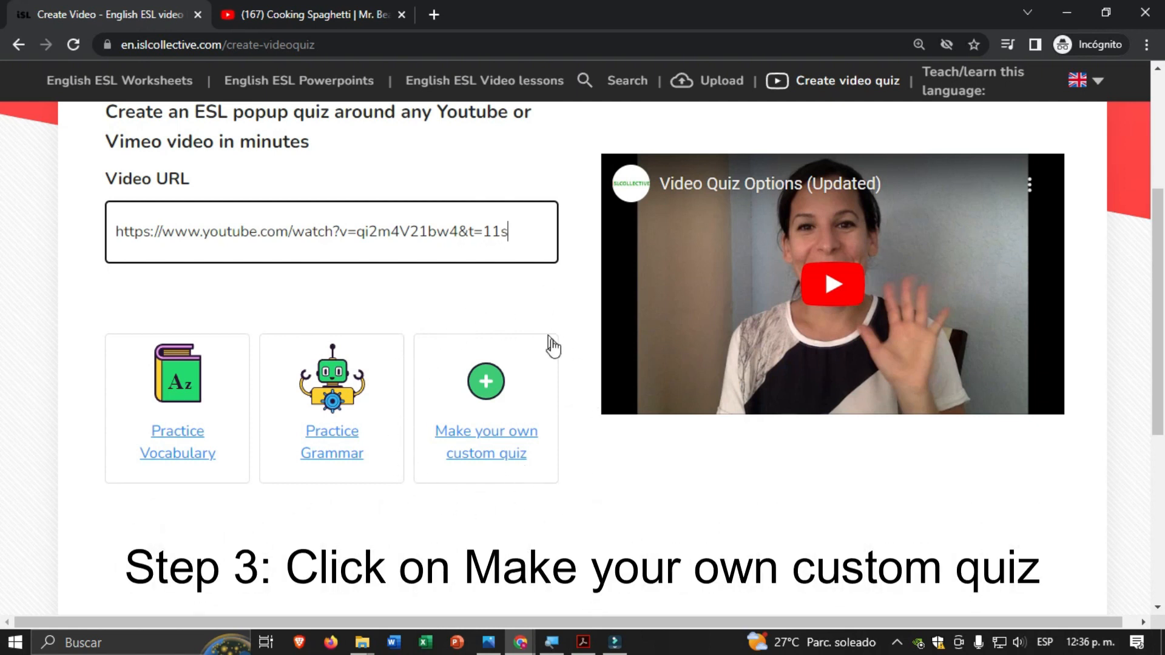
left_click(486, 381)
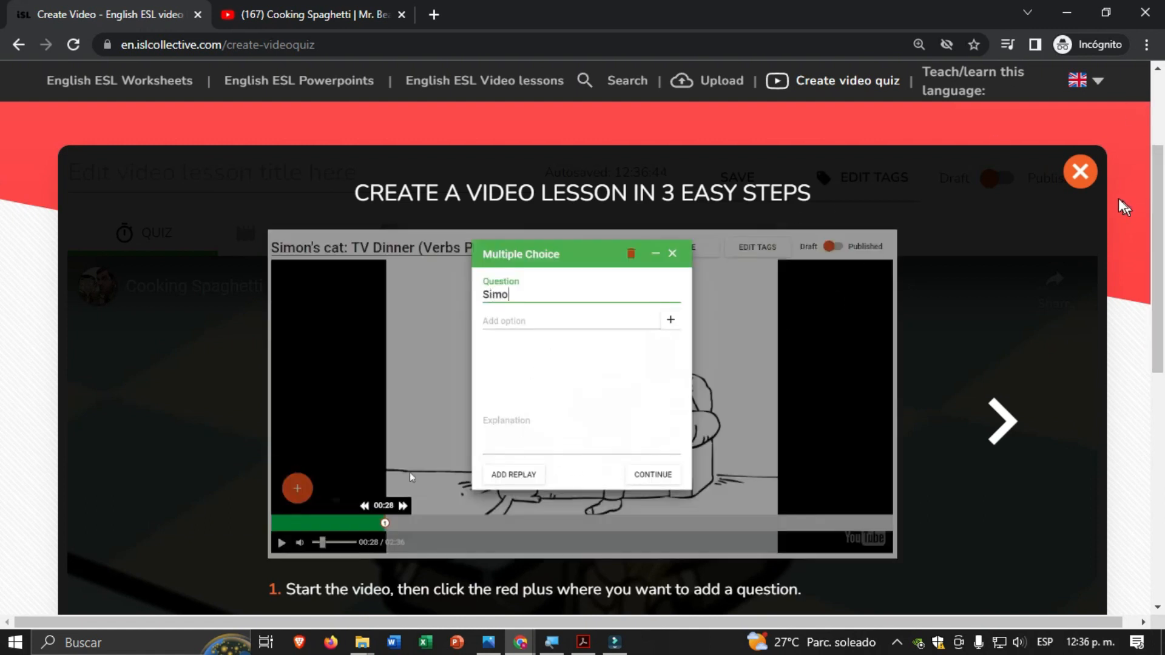
left_click(1080, 173)
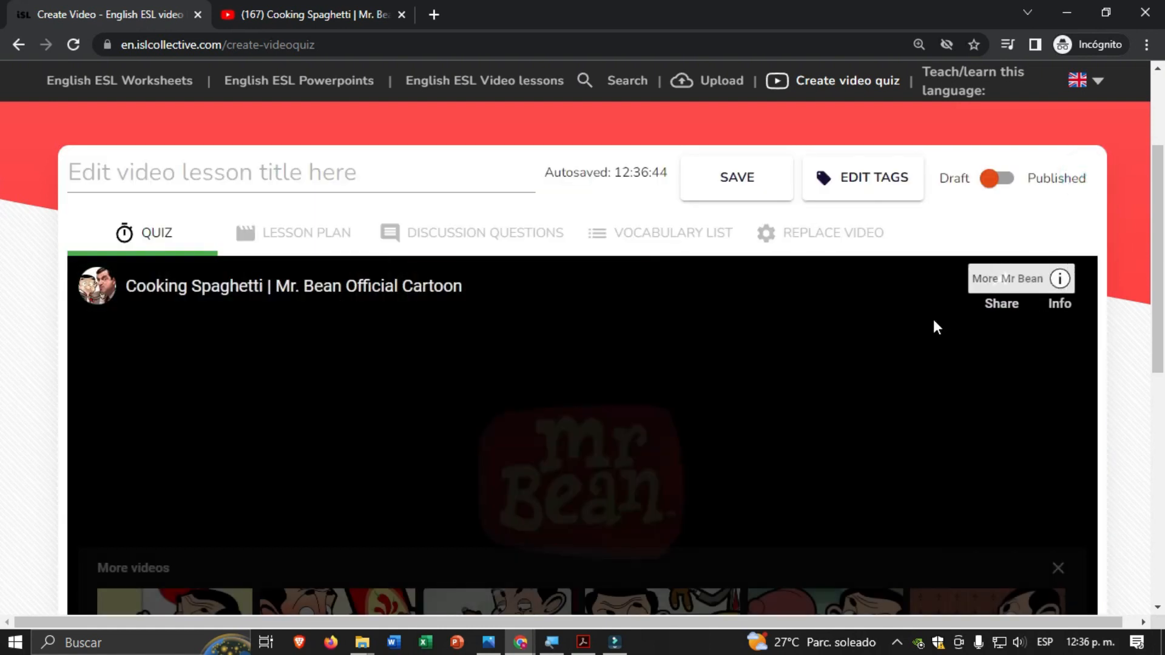
scroll(791, 417, "down", 1)
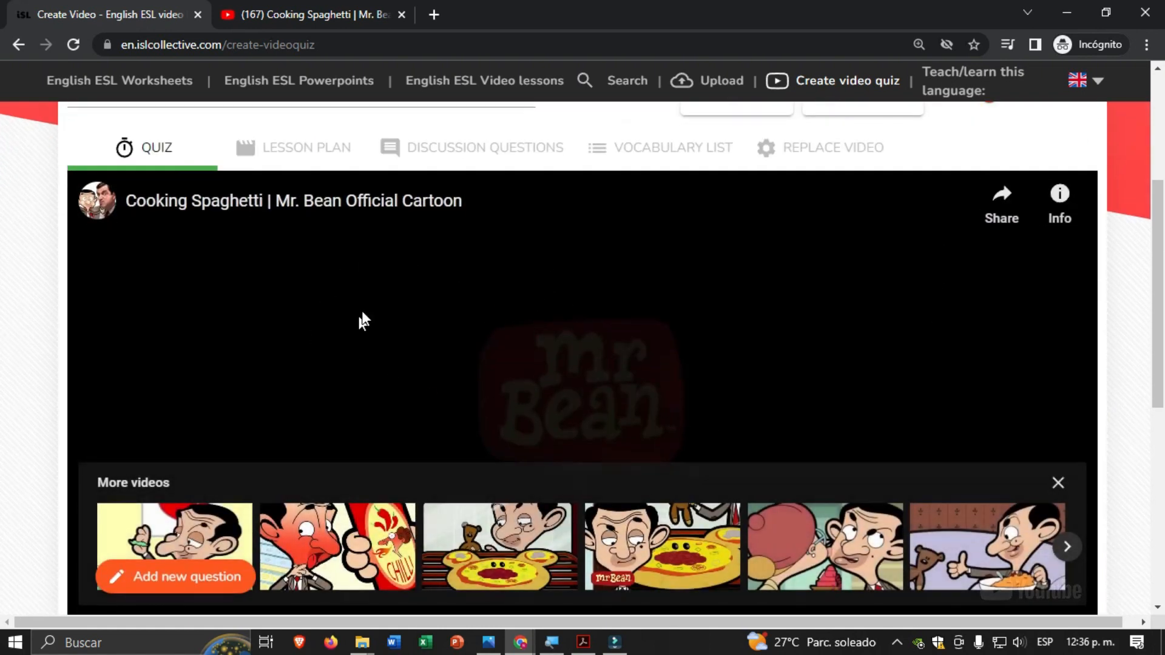
left_click(1056, 484)
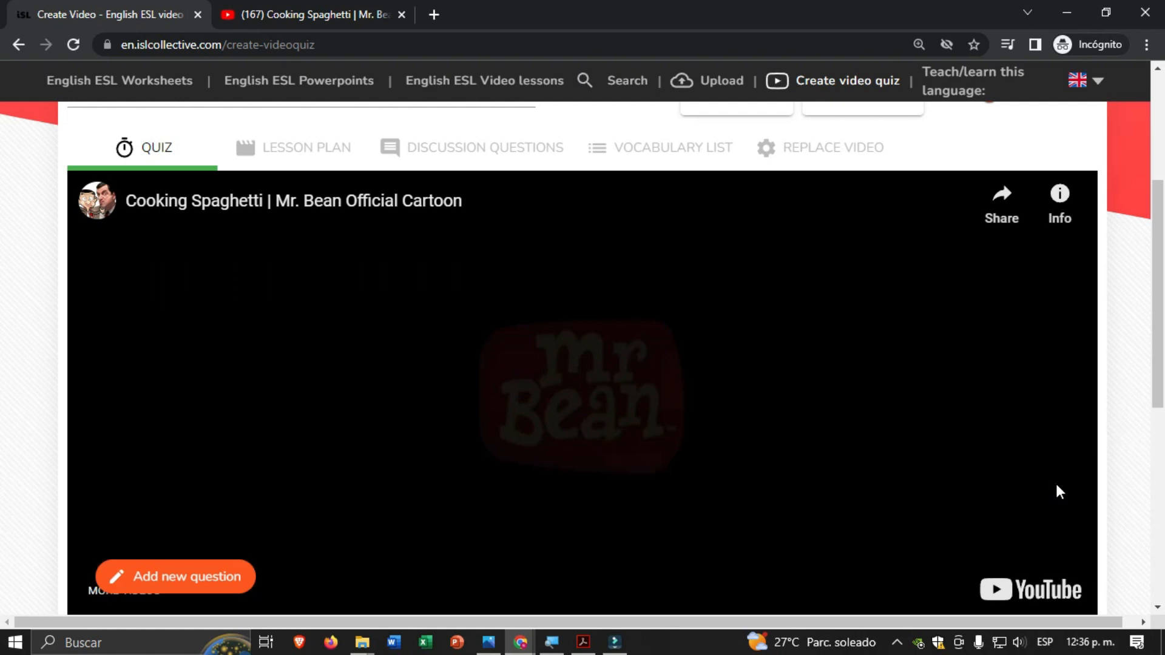
Play the video to about 00:12 and add a gapped sentence question at that point.
scroll(552, 423, "down", 1)
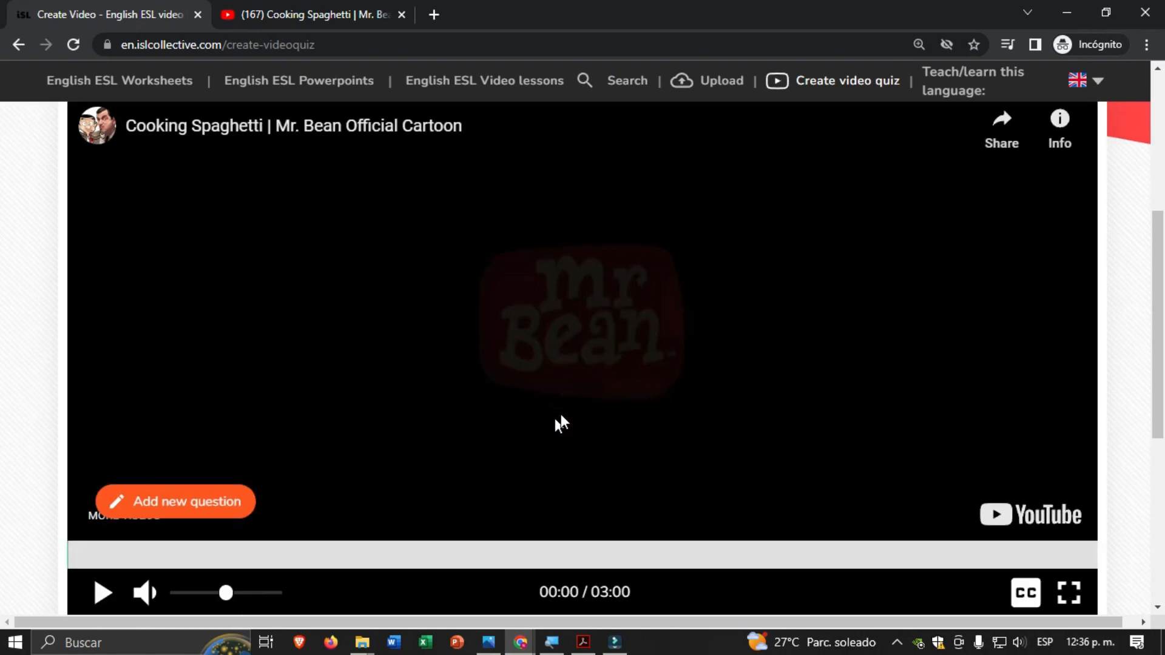
scroll(758, 313, "up", 1)
scroll(773, 305, "up", 2)
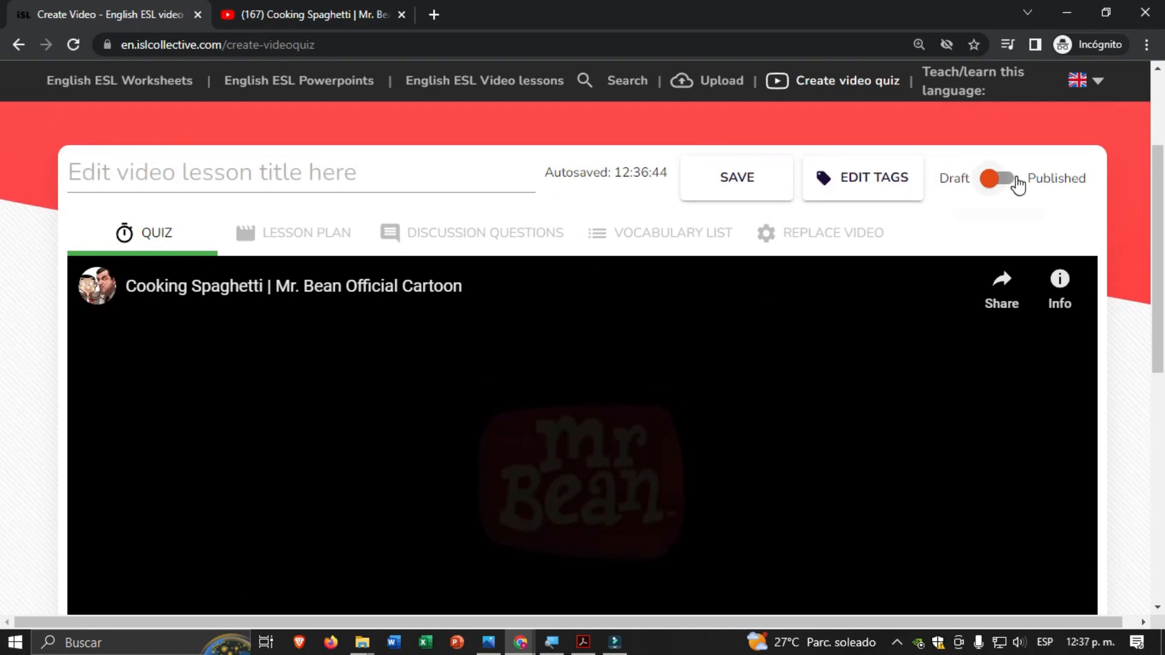
scroll(738, 369, "down", 3)
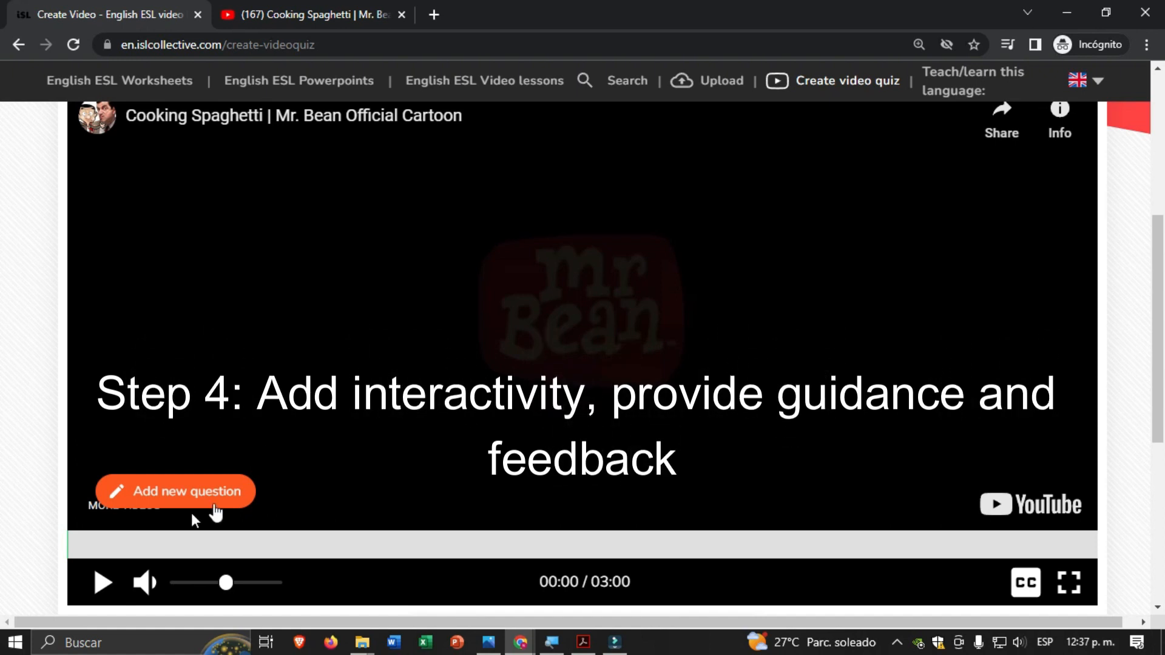
left_click(102, 584)
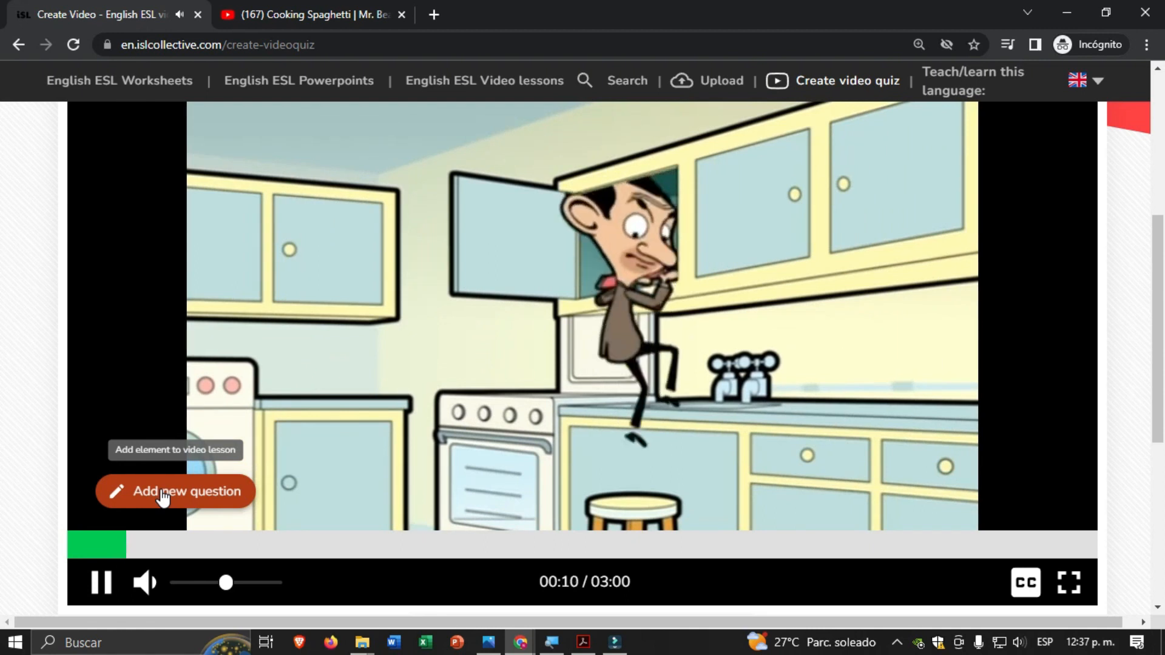
left_click(176, 497)
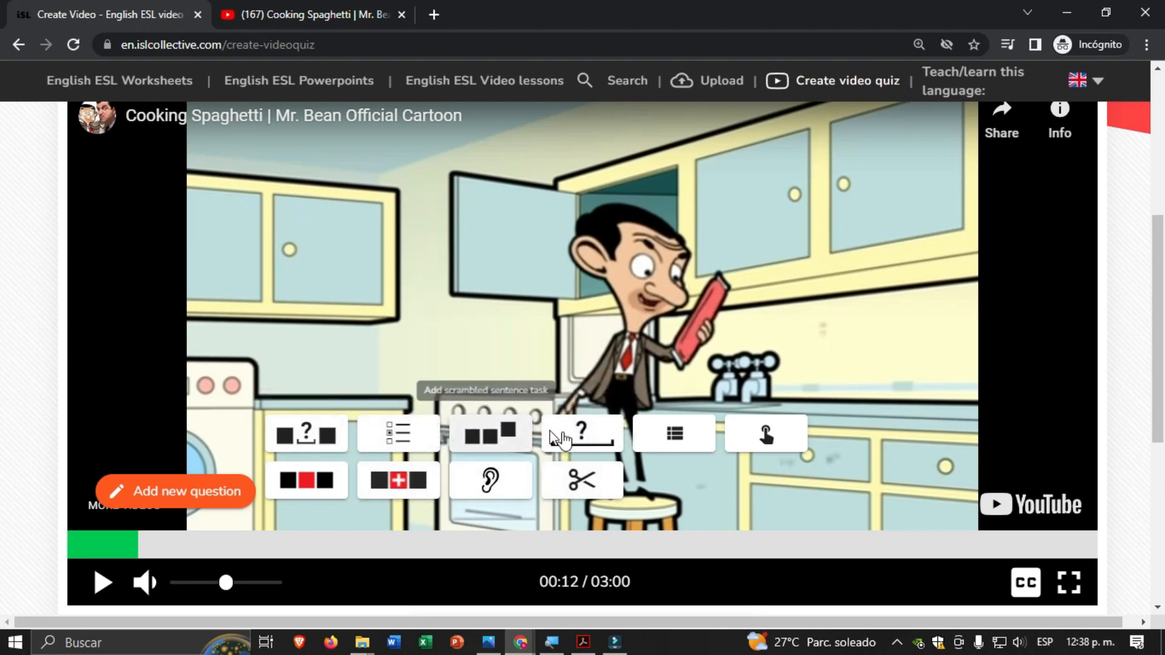
left_click(302, 438)
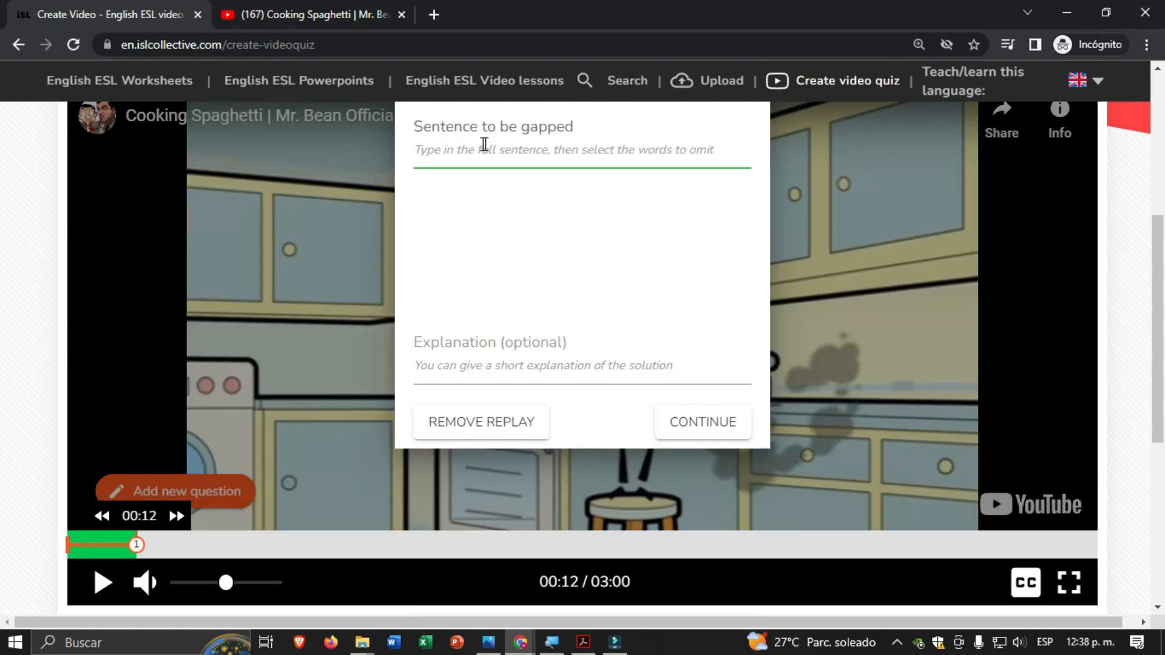
Enter the sentence "Mr Bean found (to find) the pasta in the cabinet." and mark "found" as the gap.
left_click(414, 156)
type("Mr Bea")
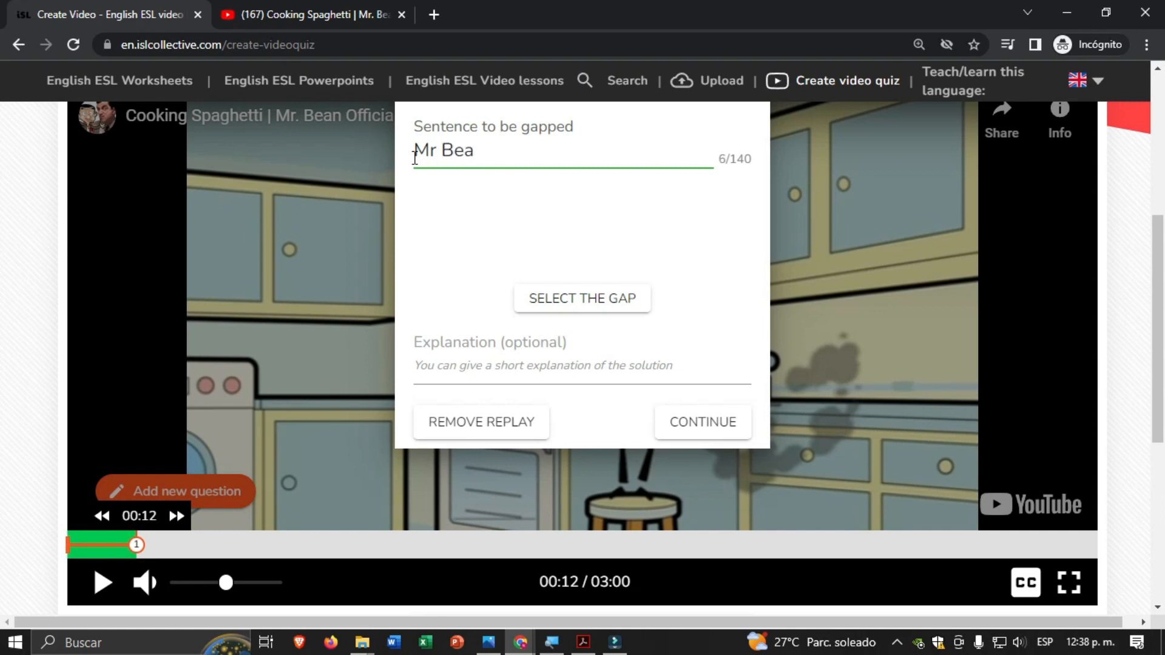
type("n ")
type("______")
key("BackSpace")
key("BackSpace")
key("BackSpace")
key("BackSpace")
key("BackSpace")
type("found (to find")
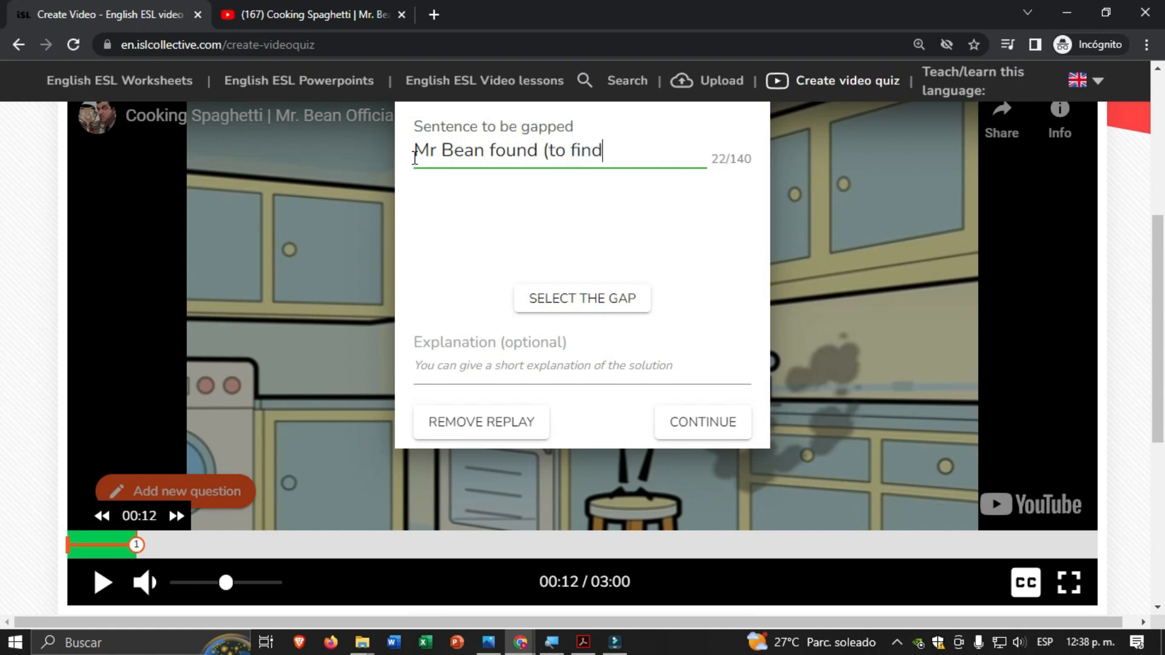
type(") the pasta in t")
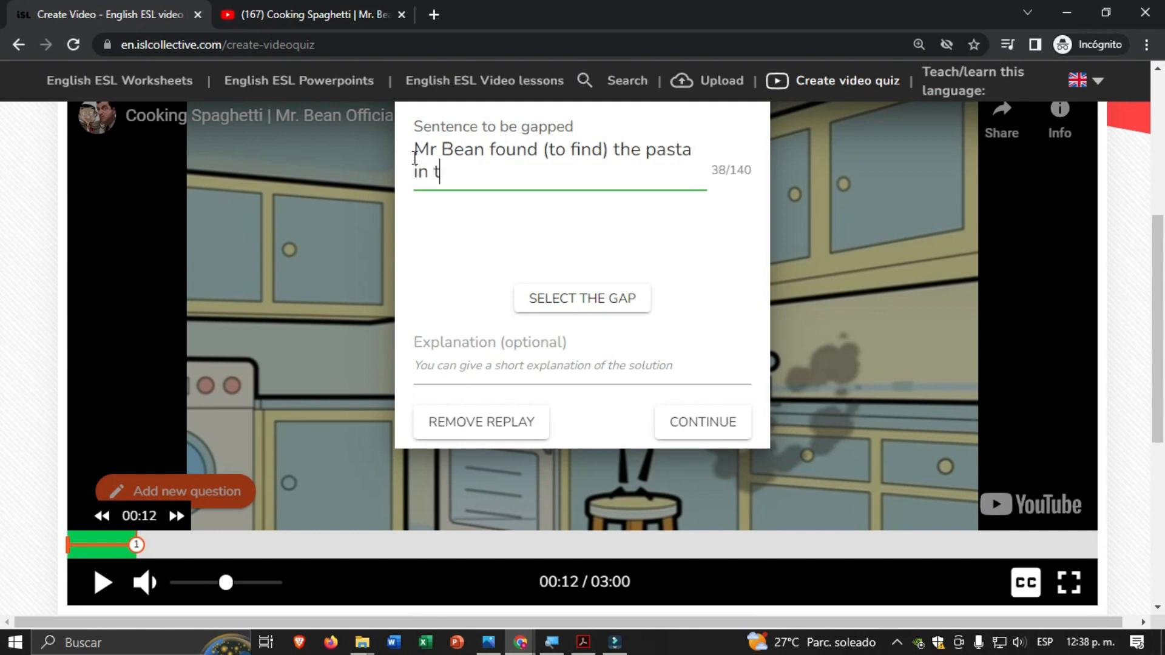
type("he cabinet.")
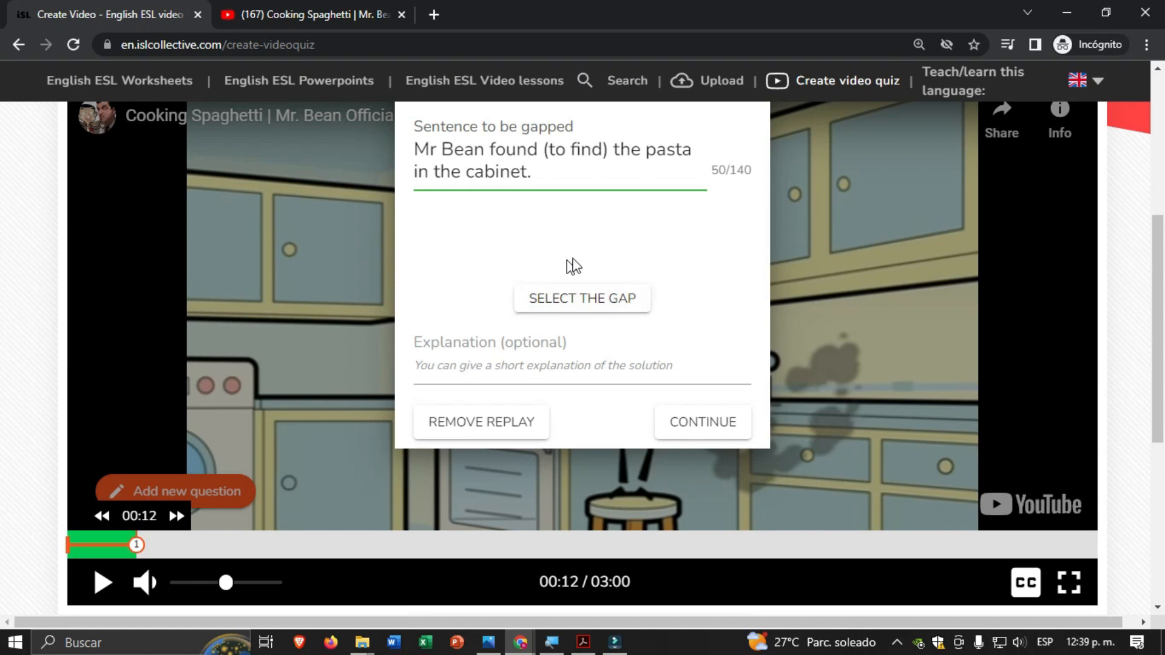
left_click(586, 305)
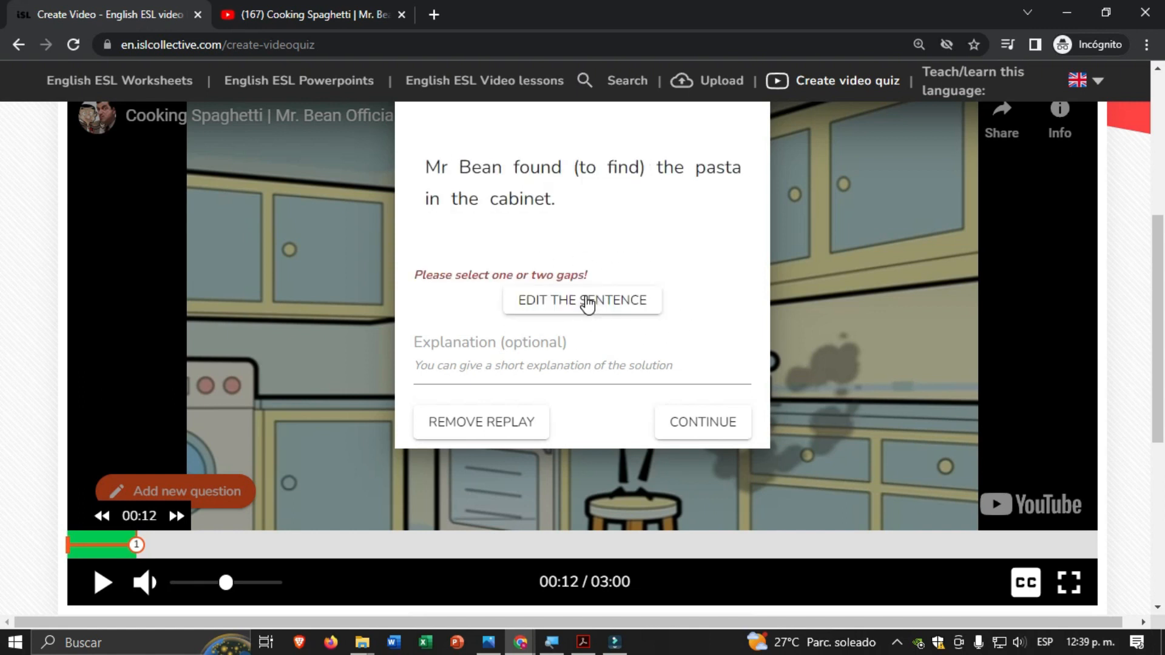
left_click(545, 174)
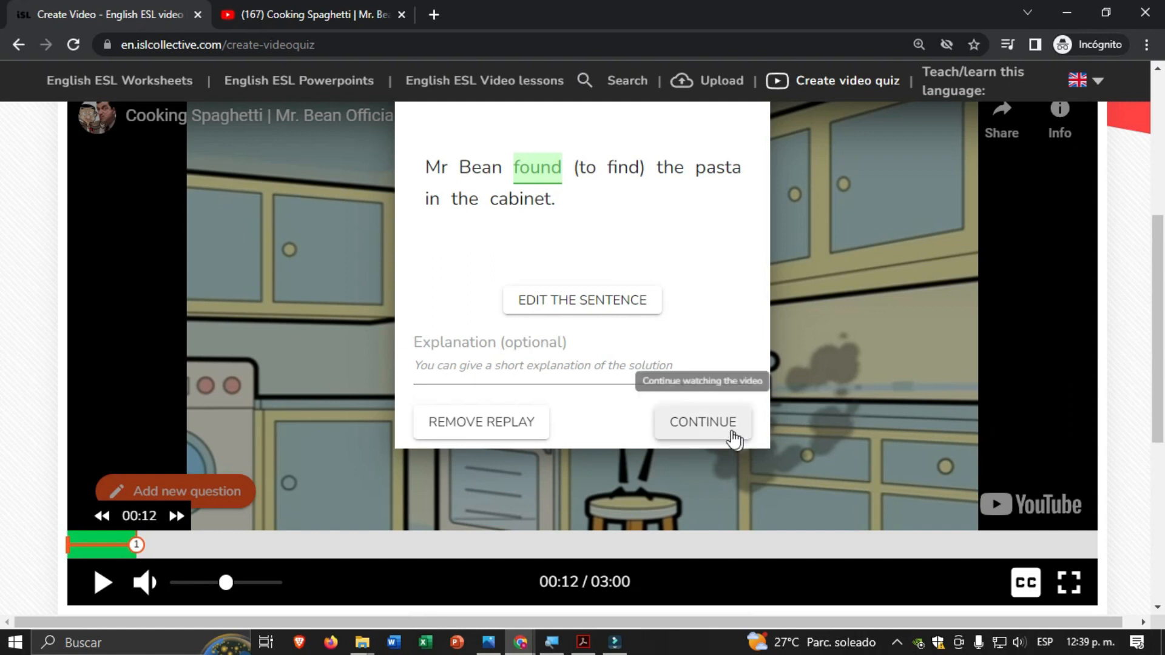
Add the explanation "The simple past tense of to find is found." to the gap question and continue the video.
left_click(473, 366)
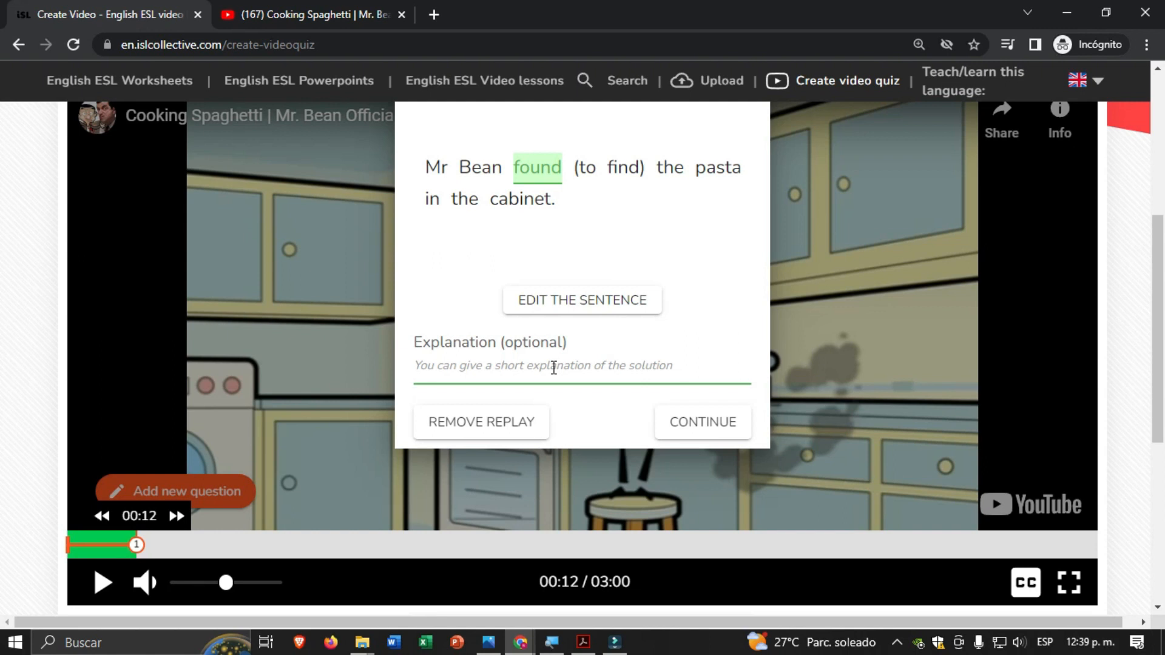
type("The sip")
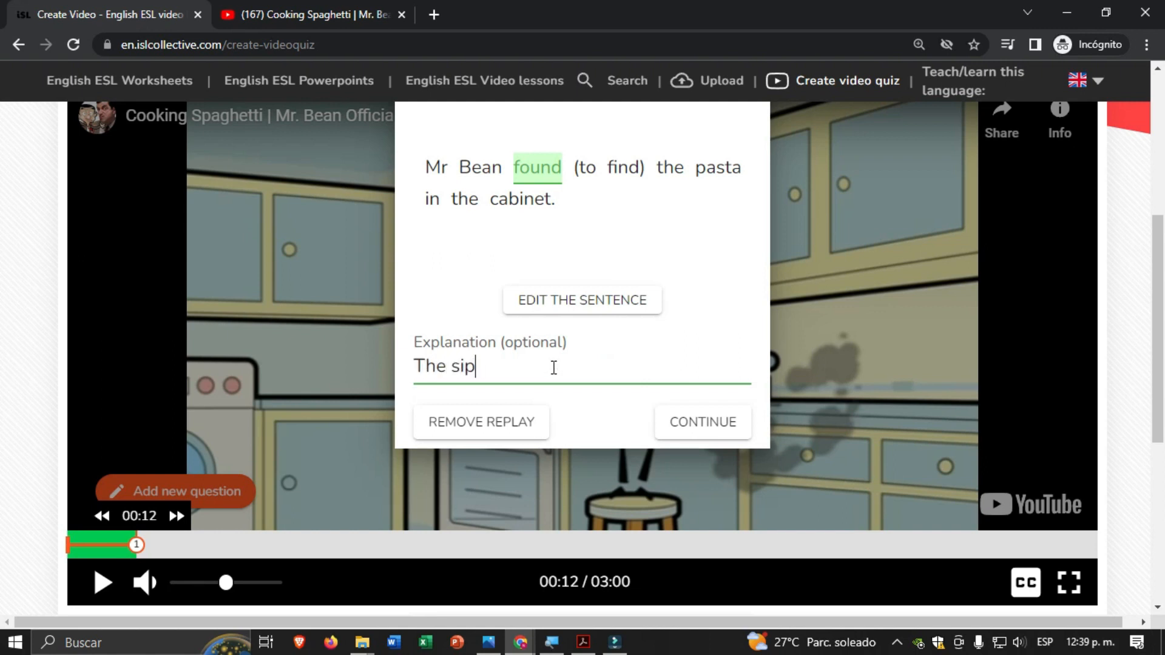
key("BackSpace")
type("mple past ten")
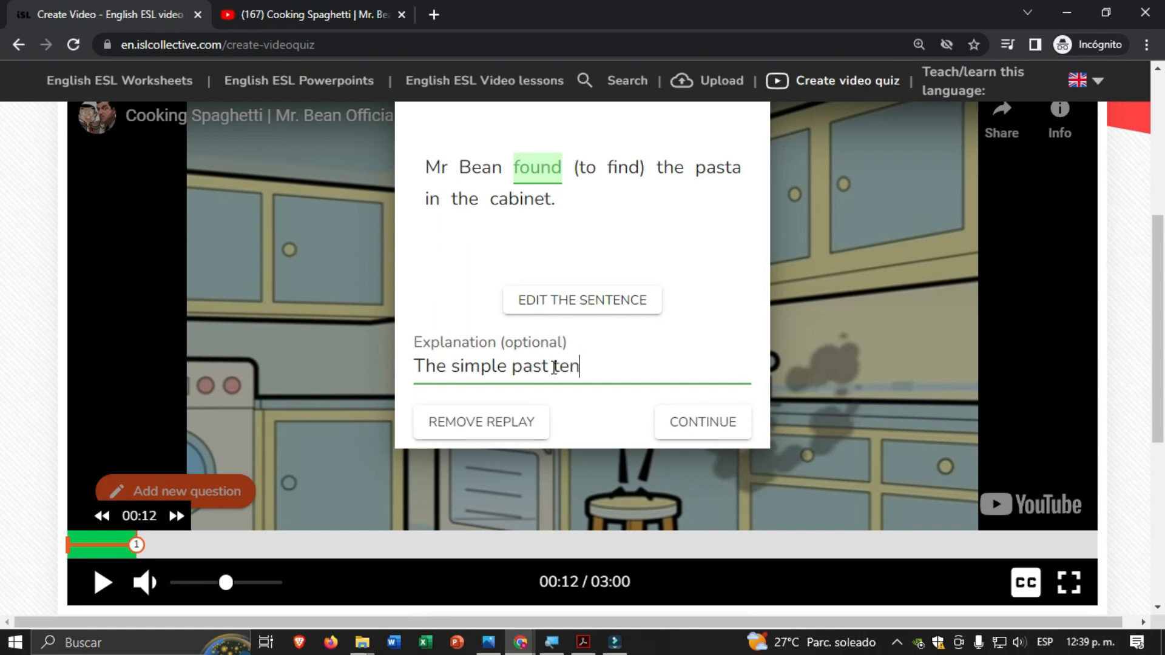
type("se of to find is ")
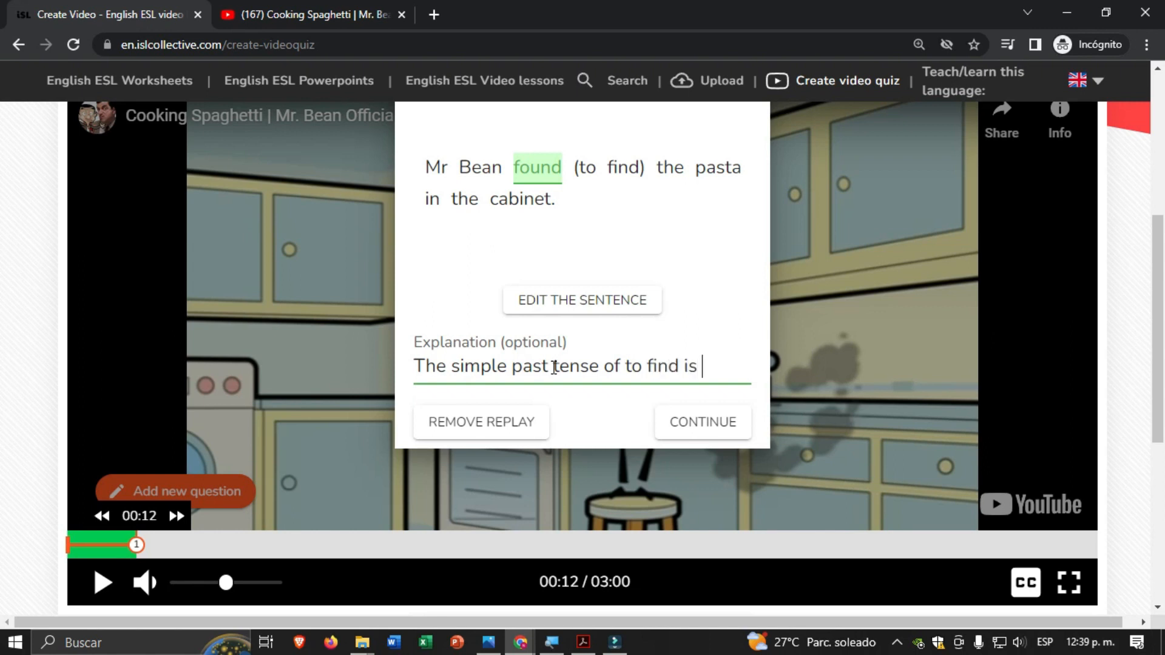
type("found.")
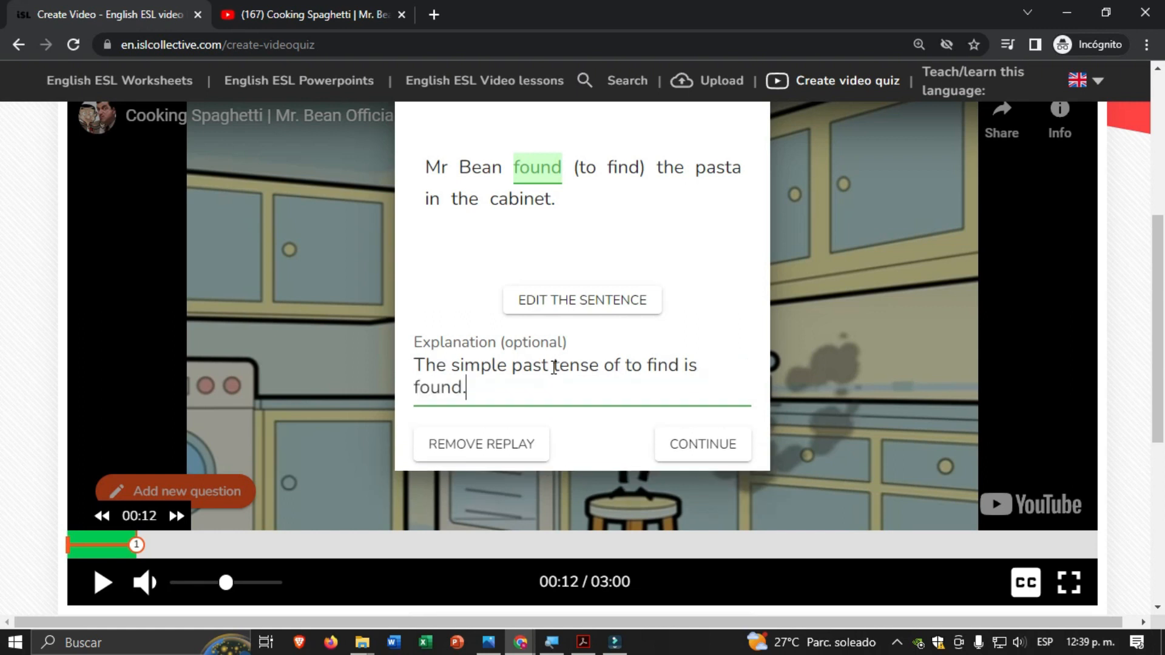
left_click(692, 445)
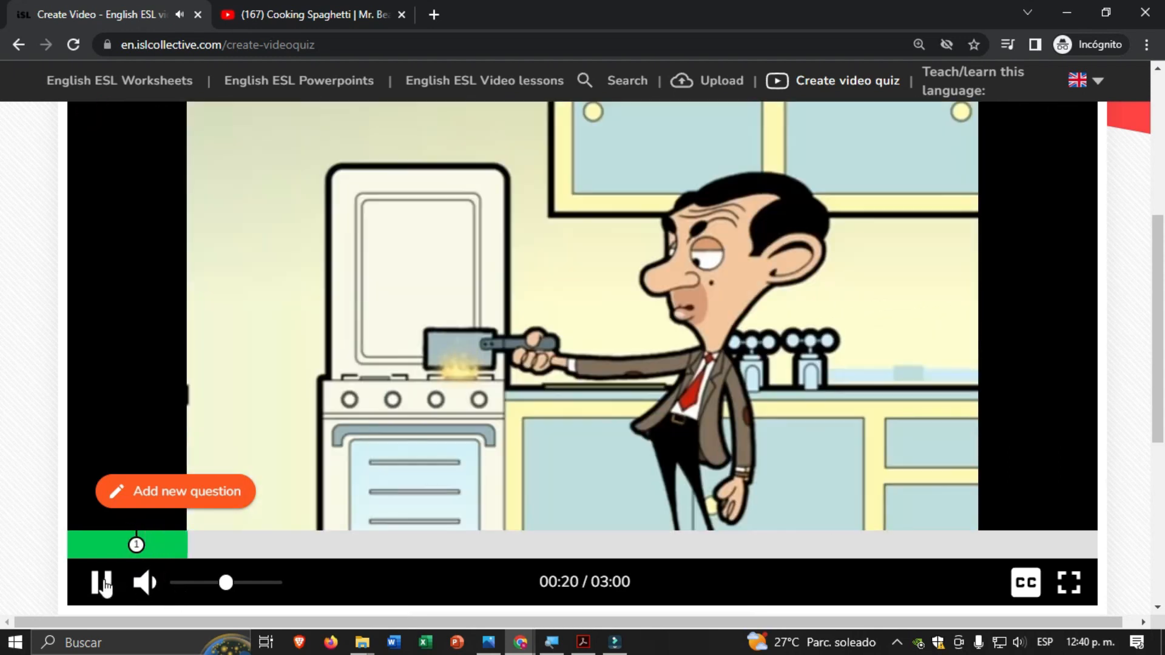
Pause the video at about 00:21 and add a scrambled sentence task there.
left_click(105, 586)
left_click(105, 586)
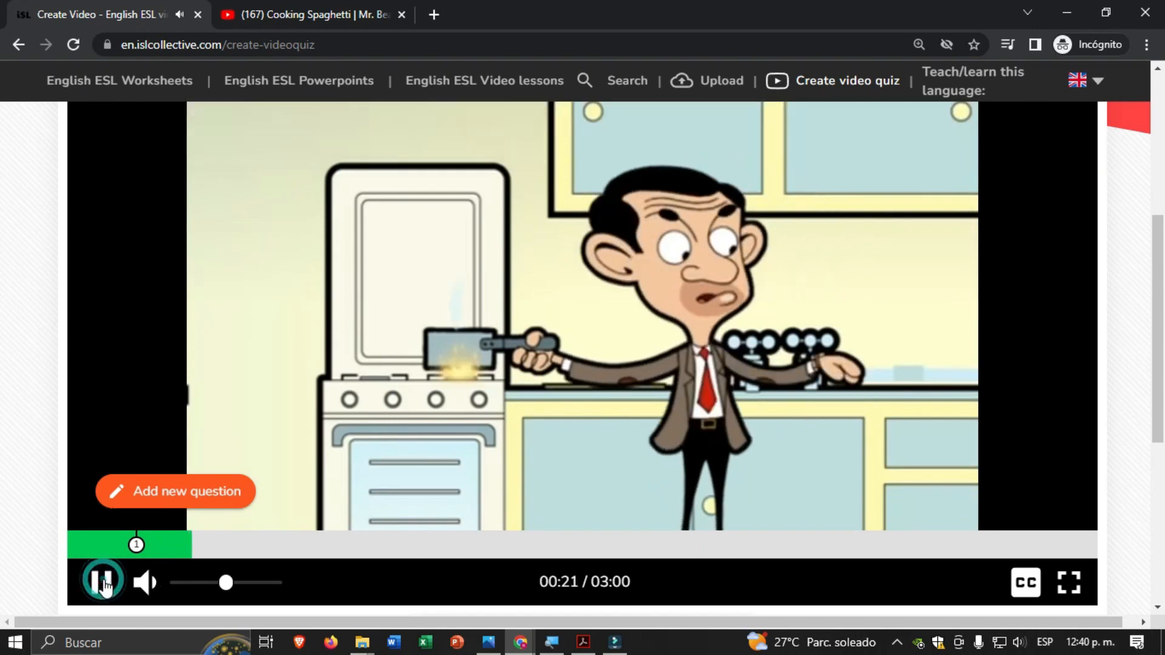
left_click(103, 584)
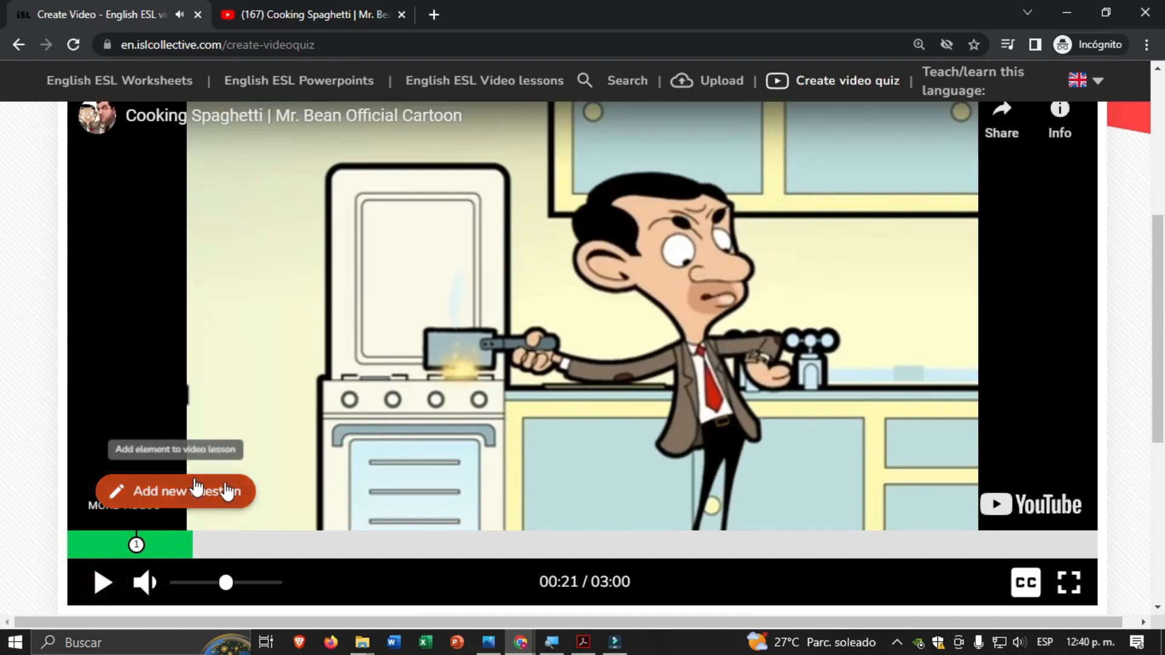
left_click(169, 491)
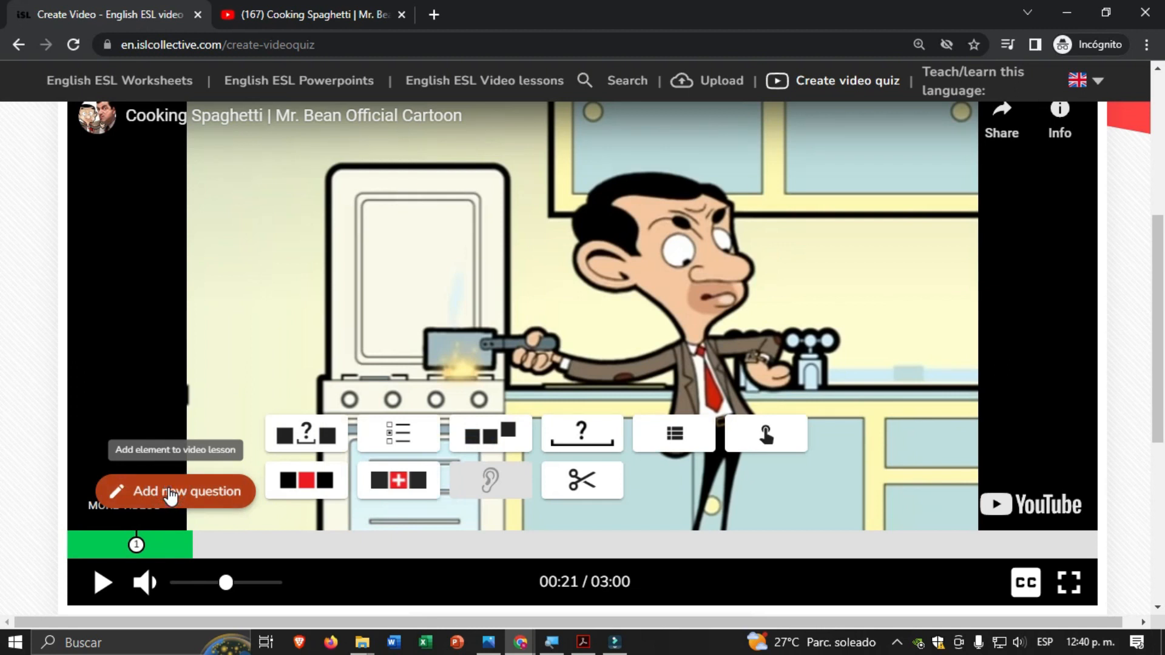
left_click(488, 436)
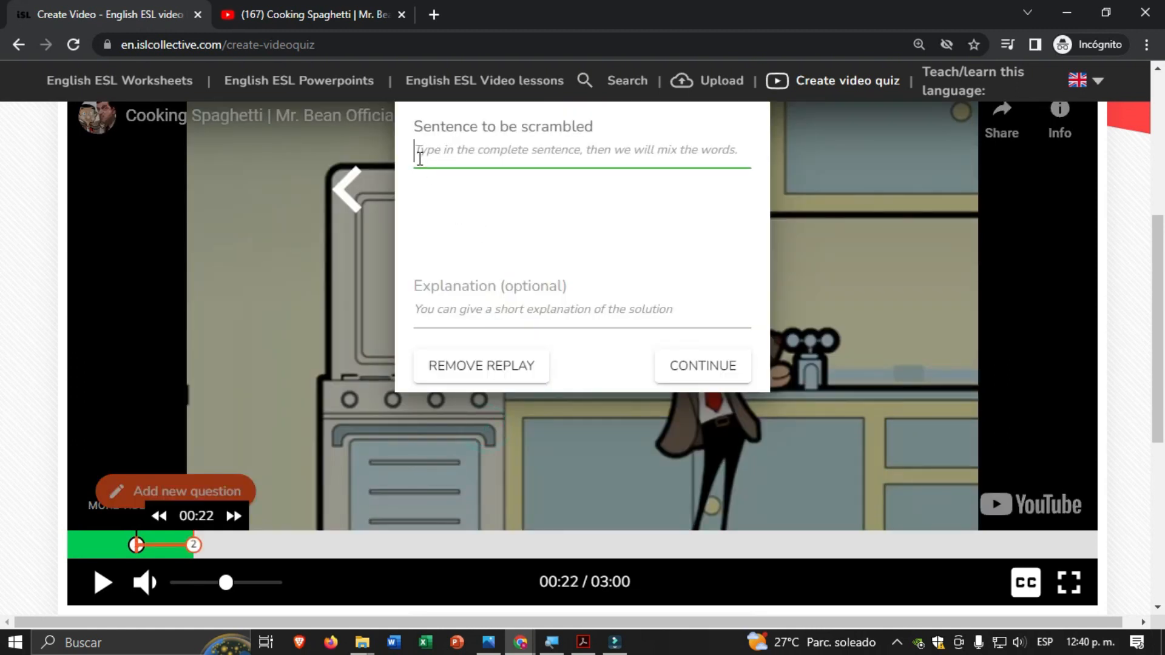
Enter "Mr. Bean boiled some water in a pot." as the sentence and scramble its words.
type("Mr")
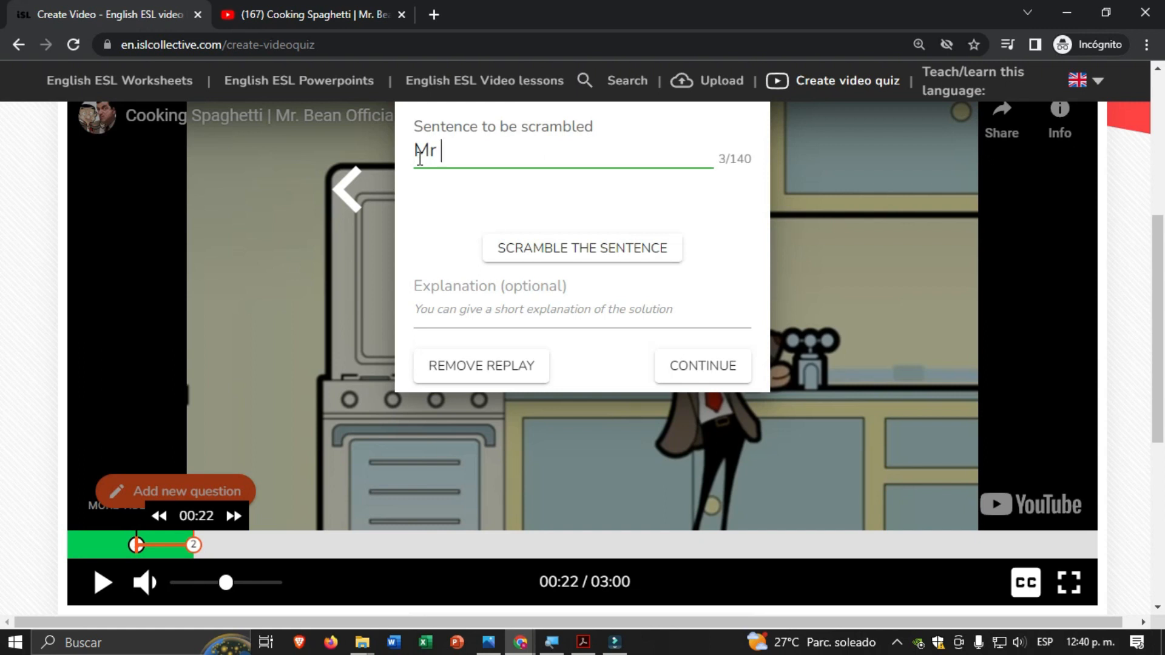
type("Bean boi")
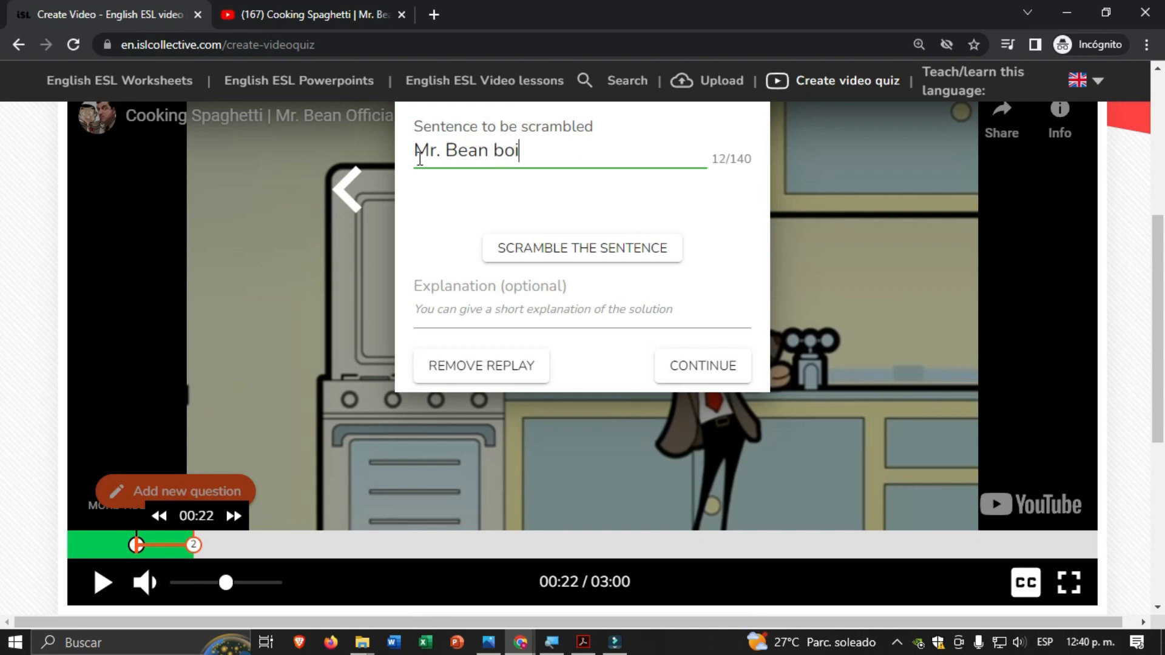
type("led some water")
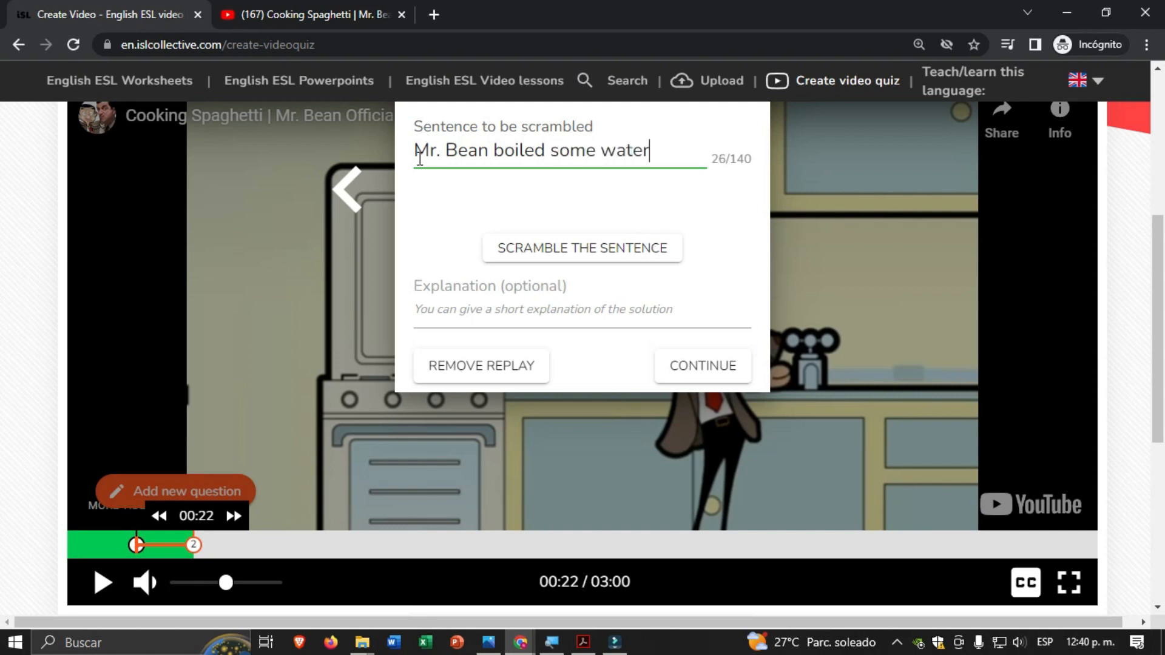
type(" in a pot")
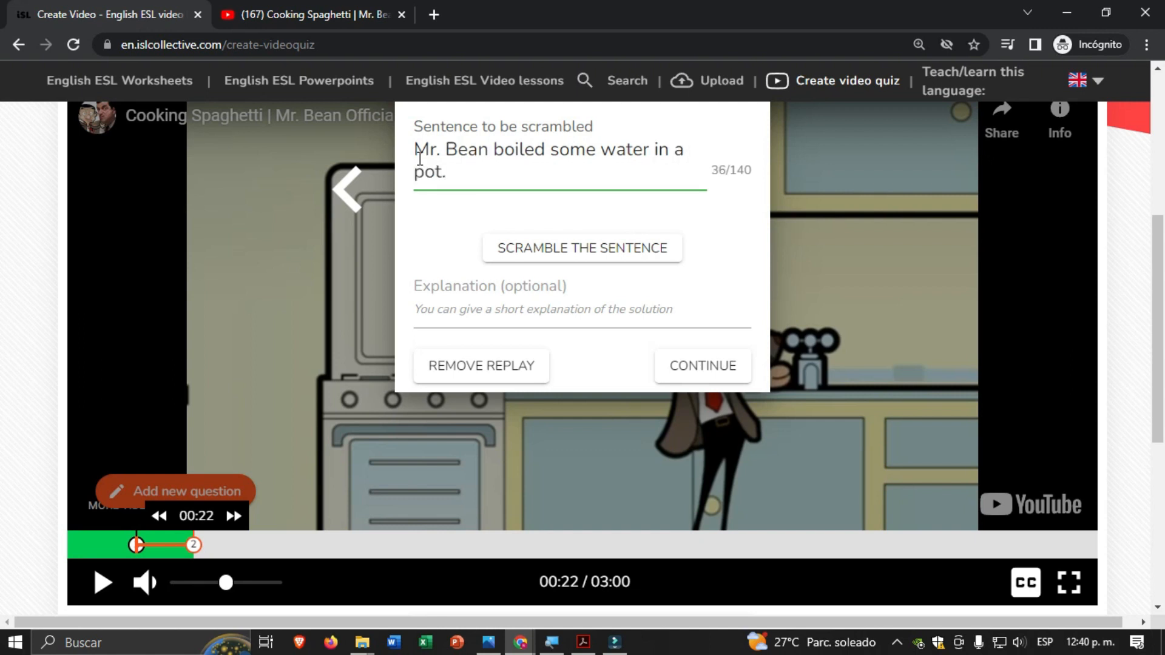
type(".")
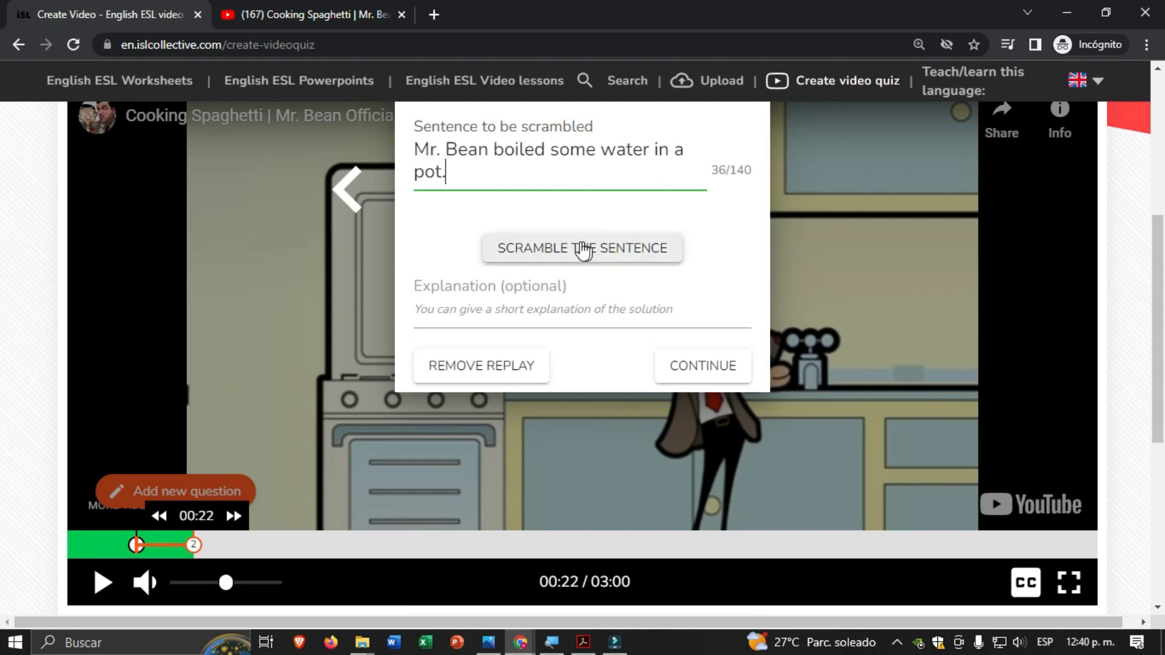
left_click(565, 254)
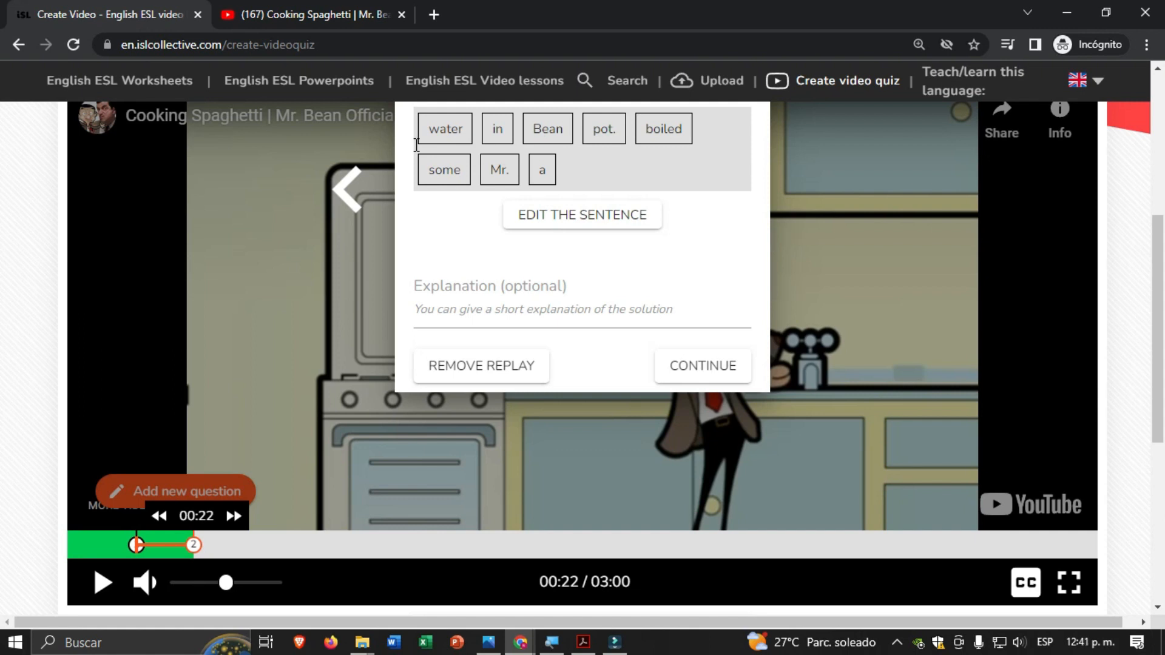
Add the explanation "To cook the pasta you need to boil the water first." to the scrambled sentence and continue the video.
left_click(443, 309)
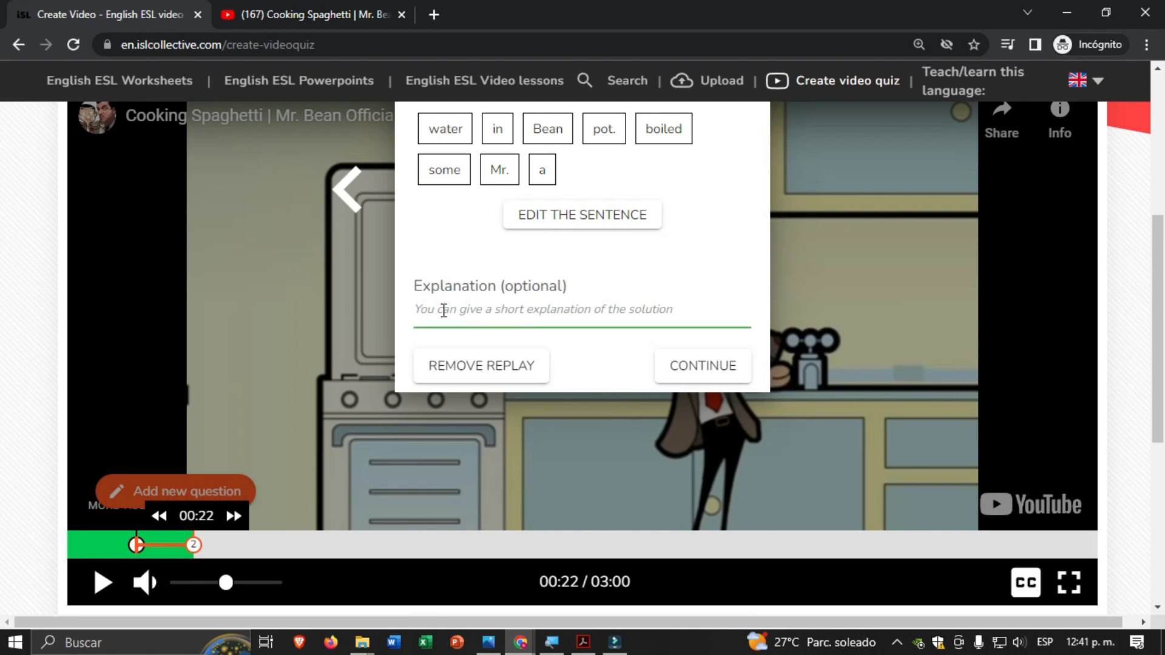
type("To cok")
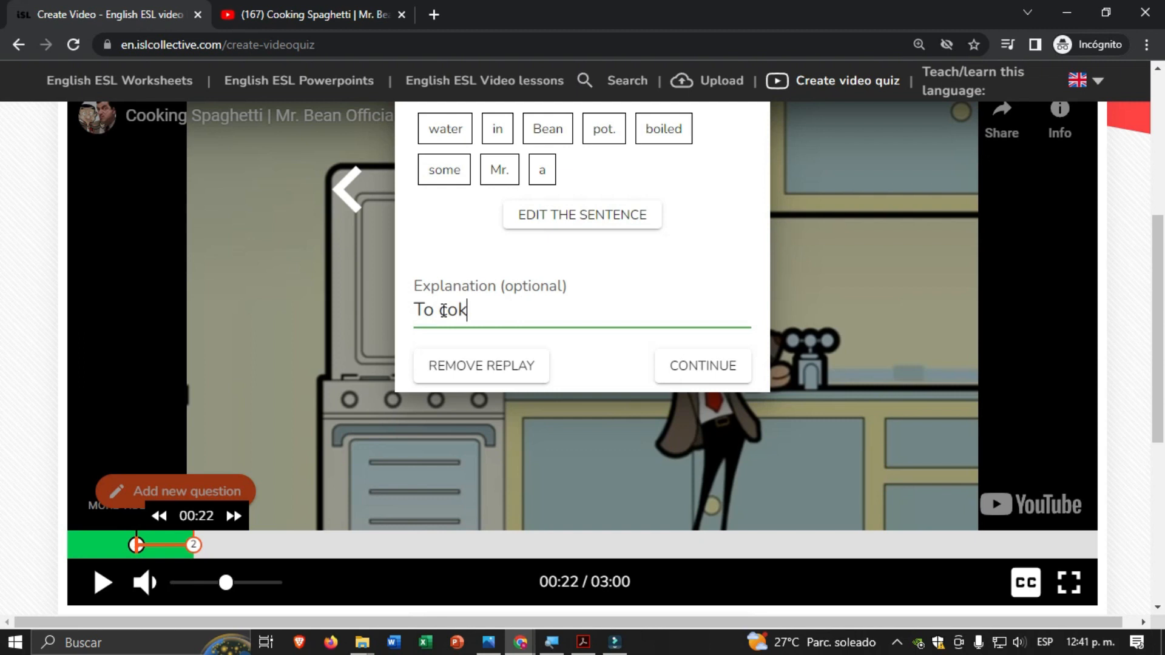
key("BackSpace")
type("ok the pasta y")
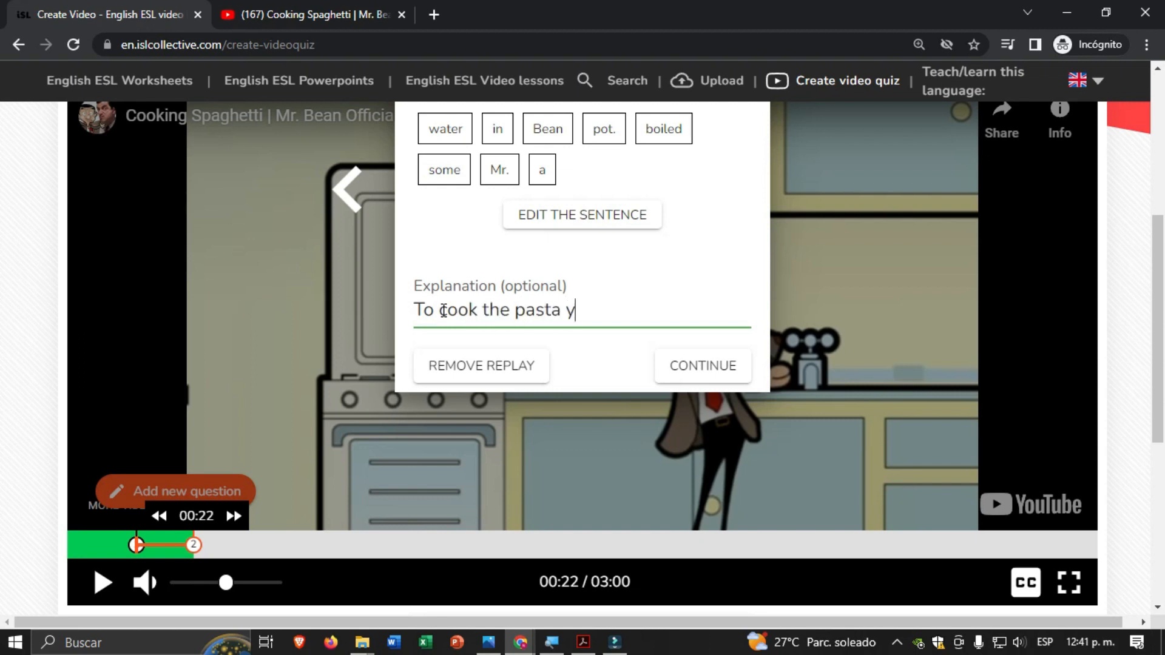
type("ou need t")
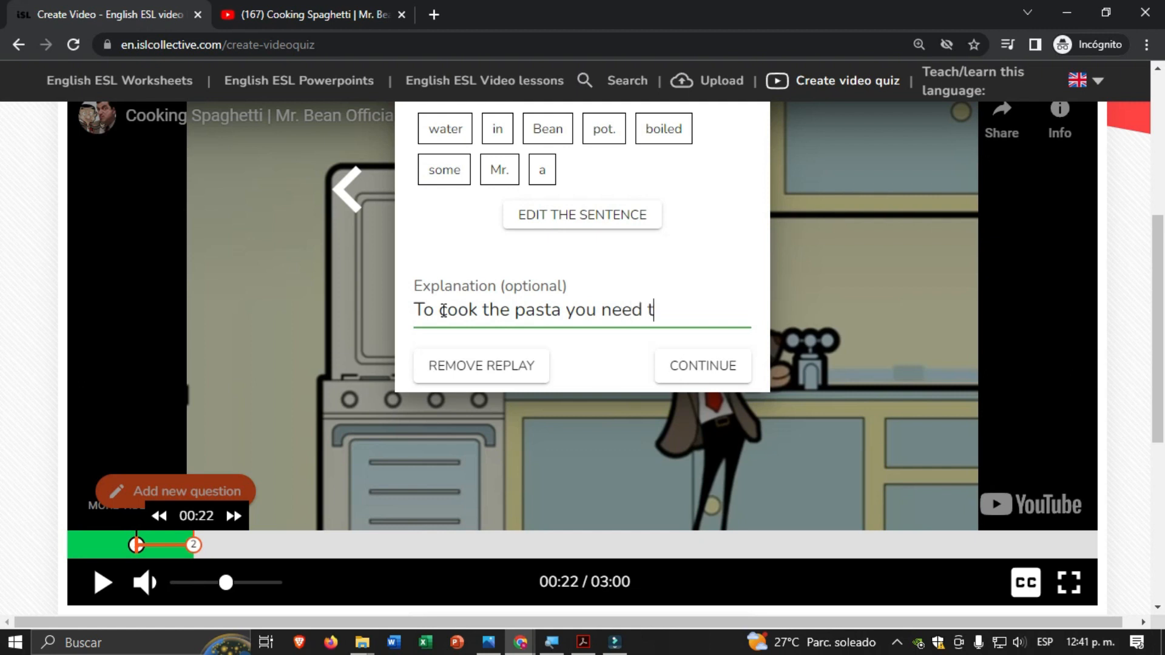
type("o boil the water first.")
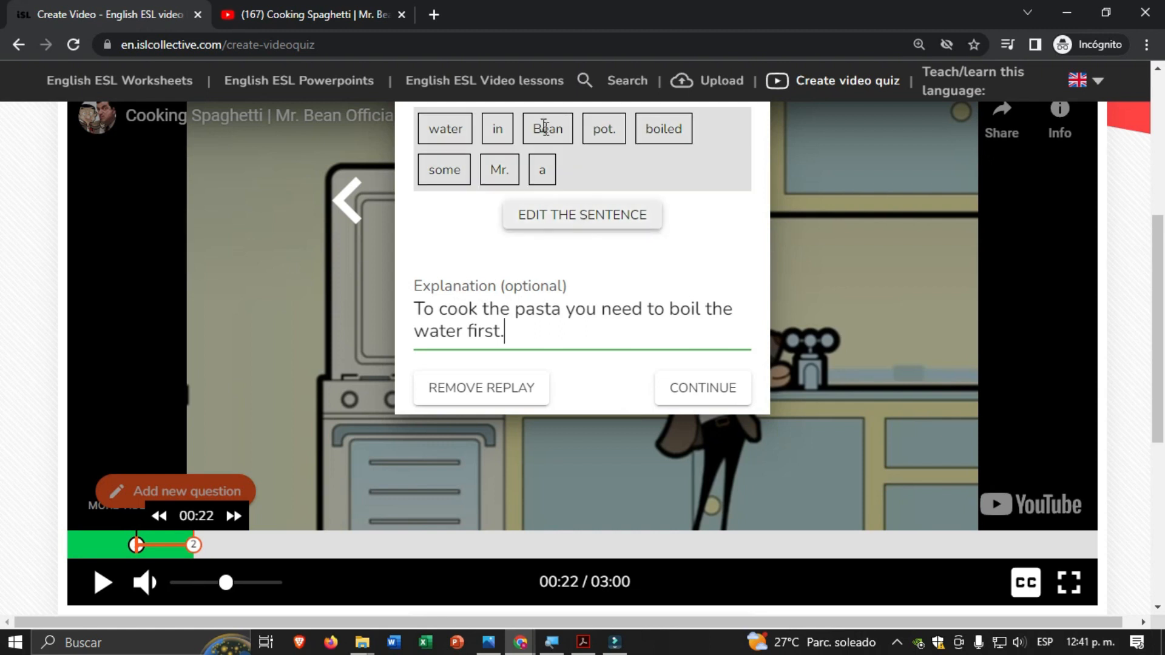
left_click(701, 392)
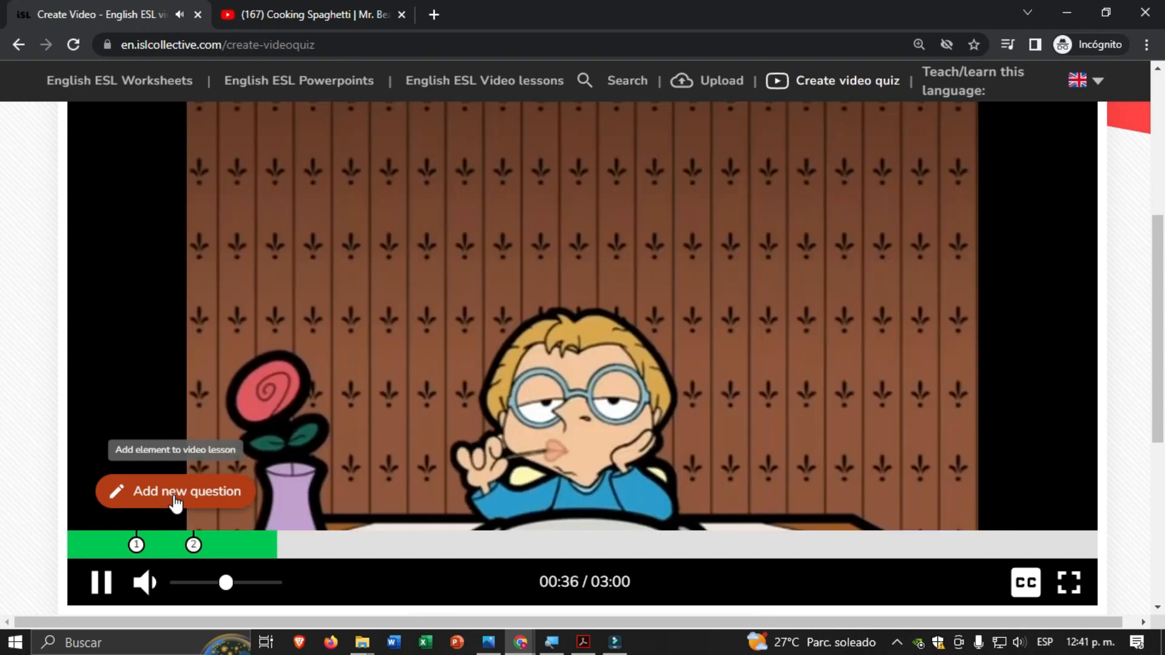
Stop the video, move it back to about 00:36 and add an open-ended question there.
left_click(175, 502)
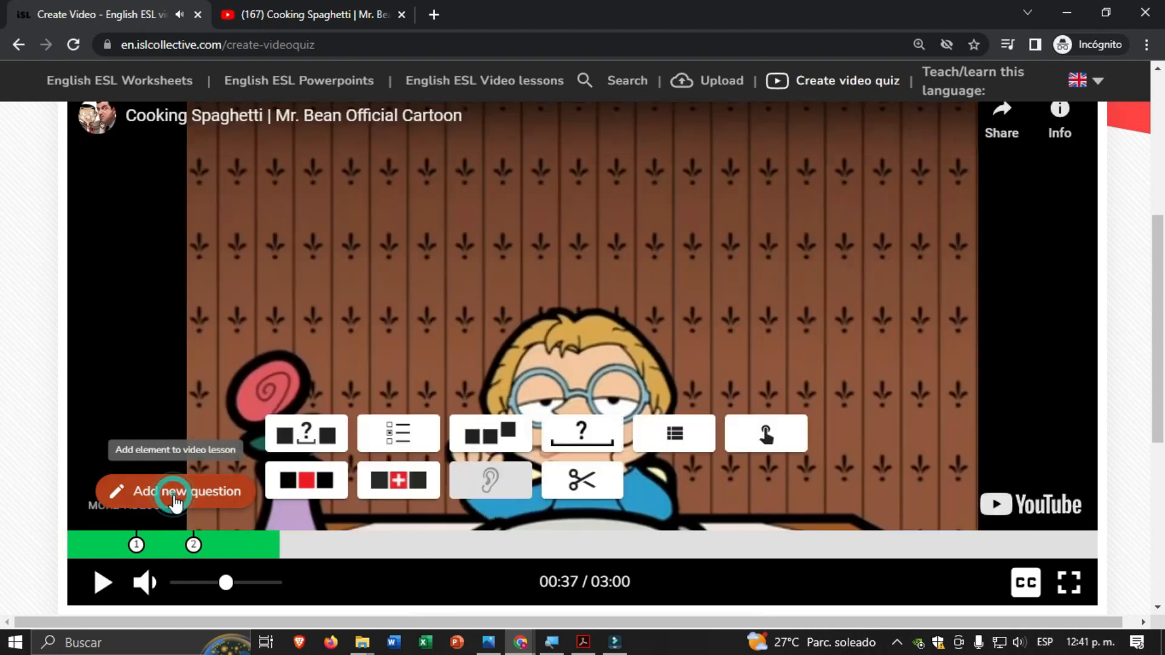
left_click(274, 534)
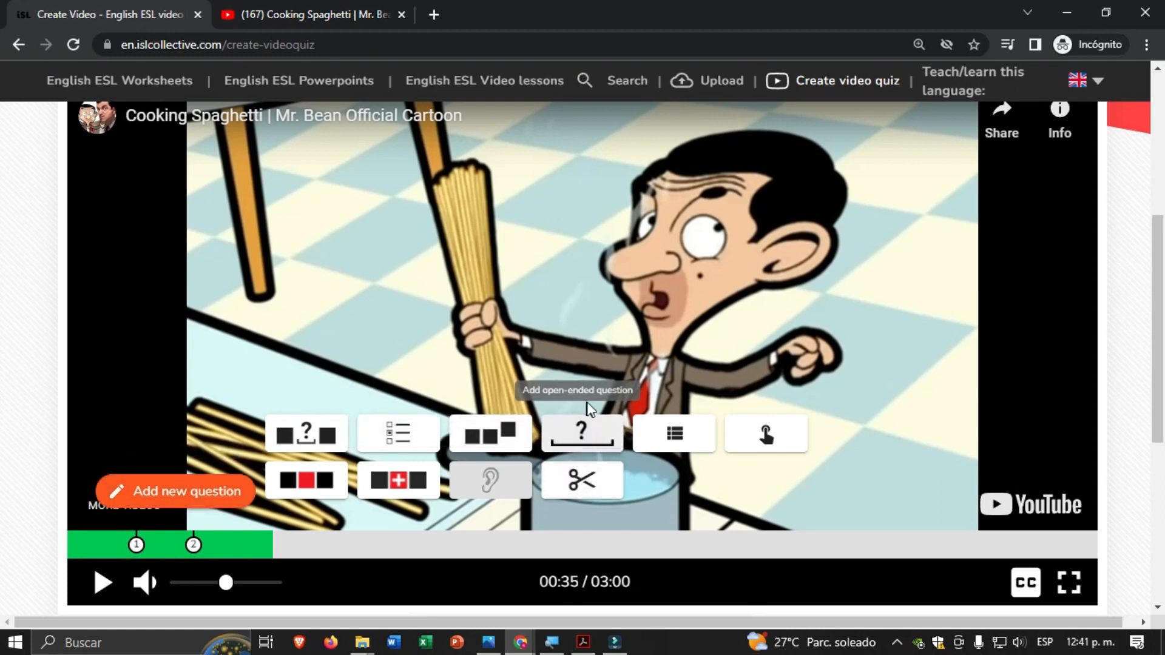
left_click(580, 436)
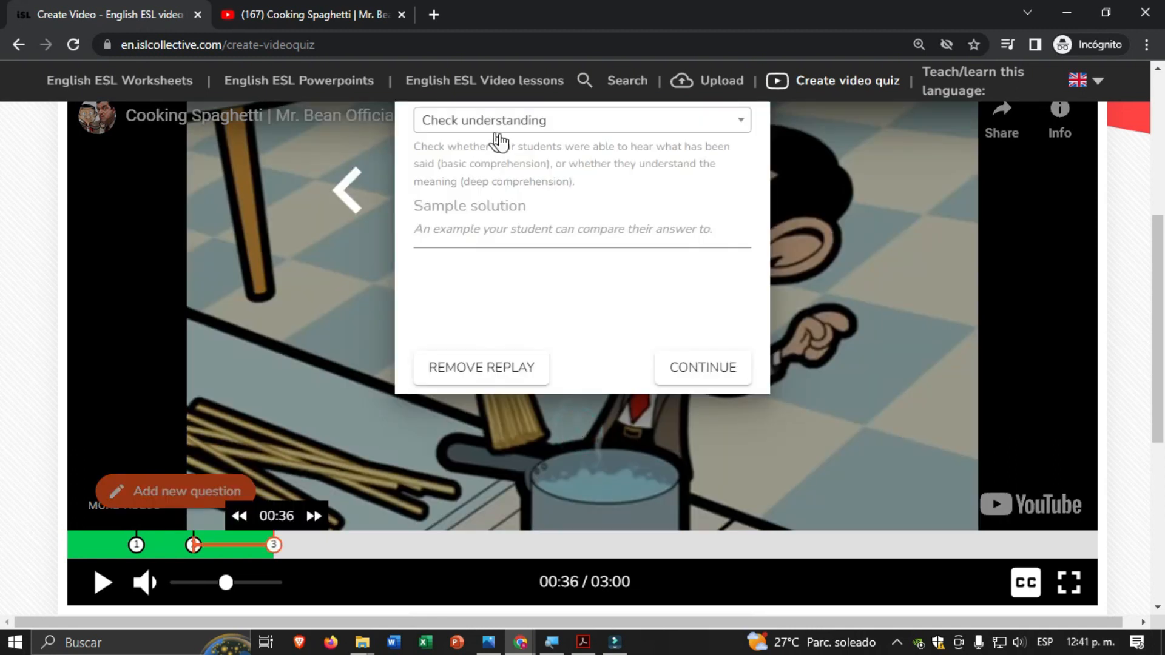
Enter "What did Mr. Bean try to do?" as the open-ended question's text.
scroll(611, 244, "up", 1)
scroll(611, 244, "up", 2)
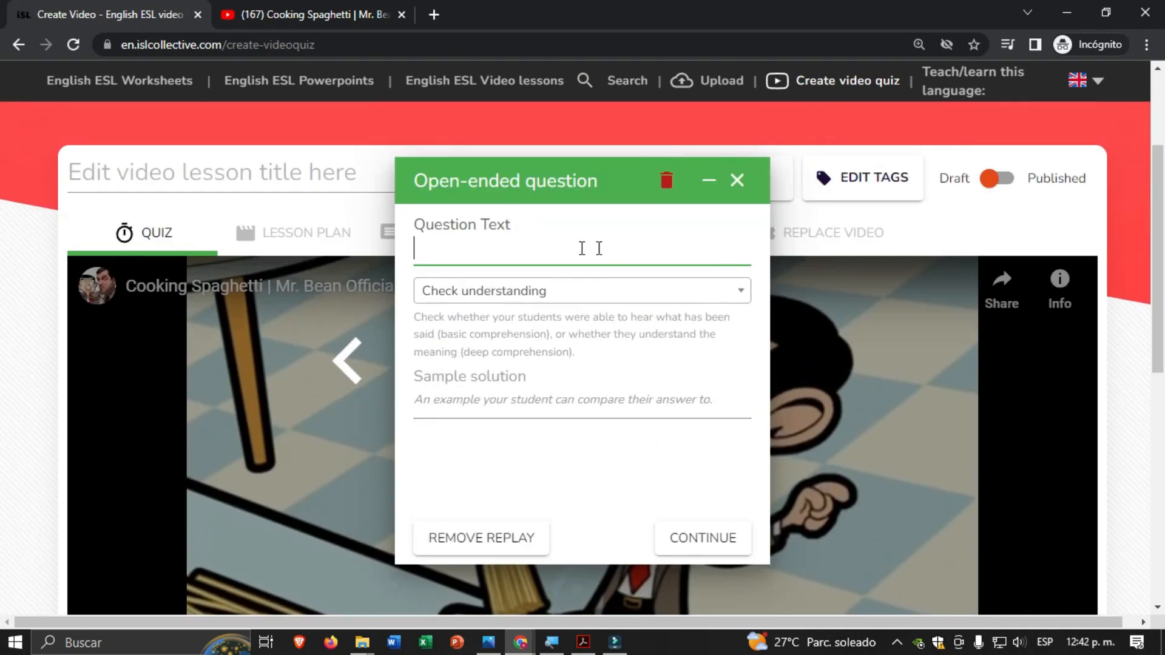
left_click(429, 249)
type("What")
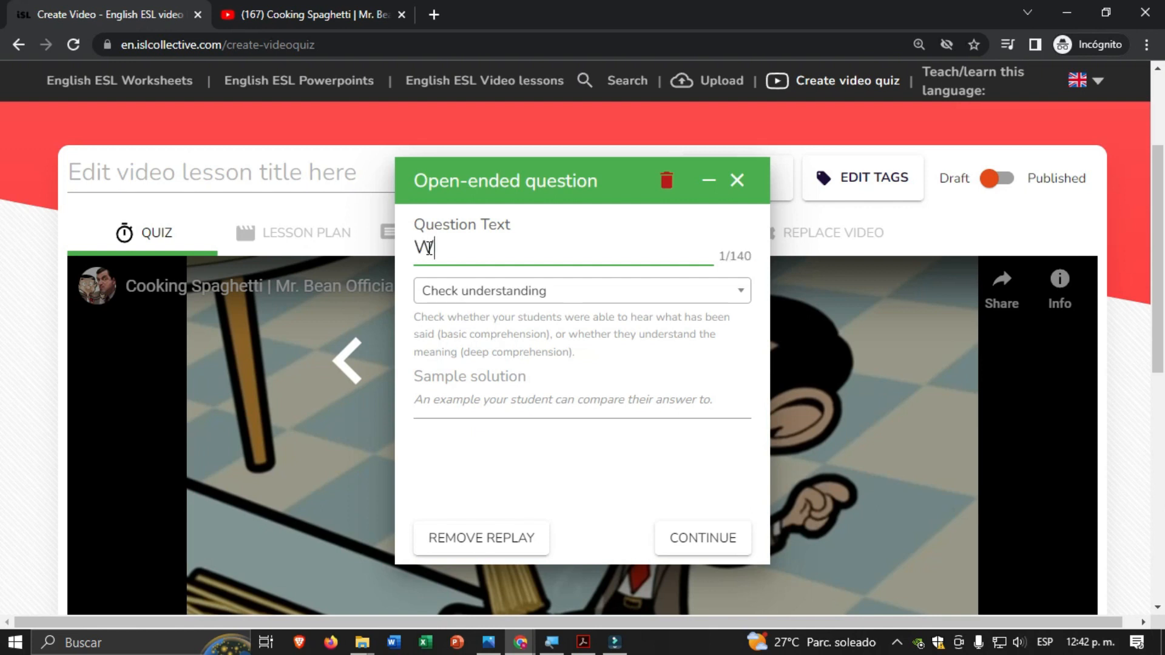
type(" did Mr. Bean tr")
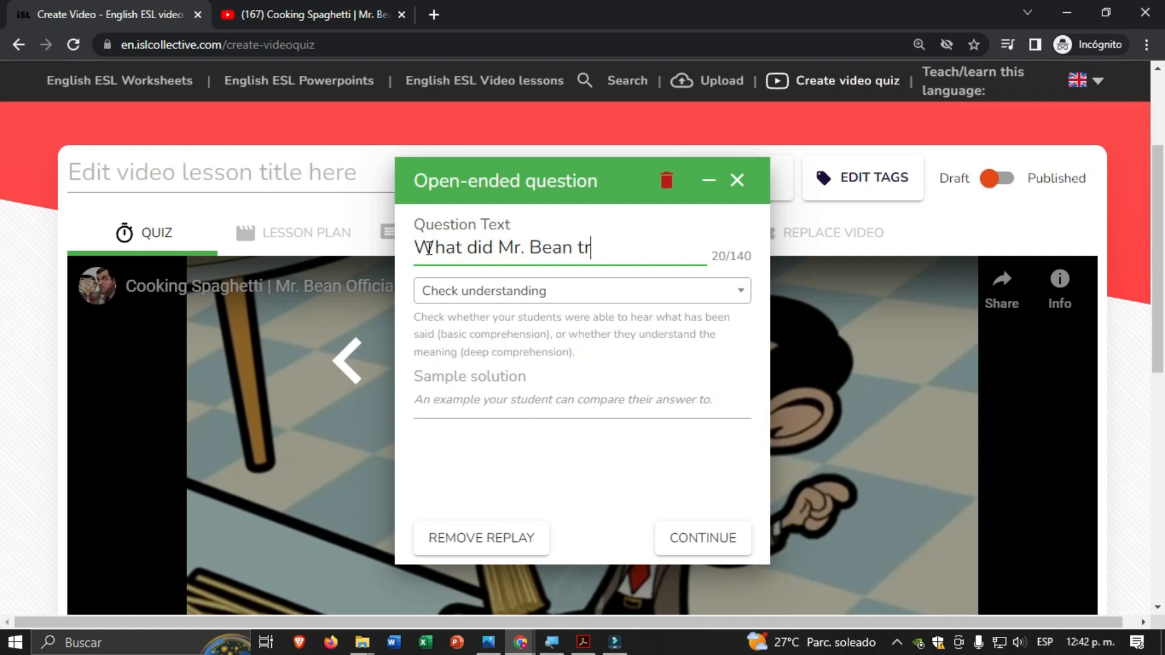
type("y to do?")
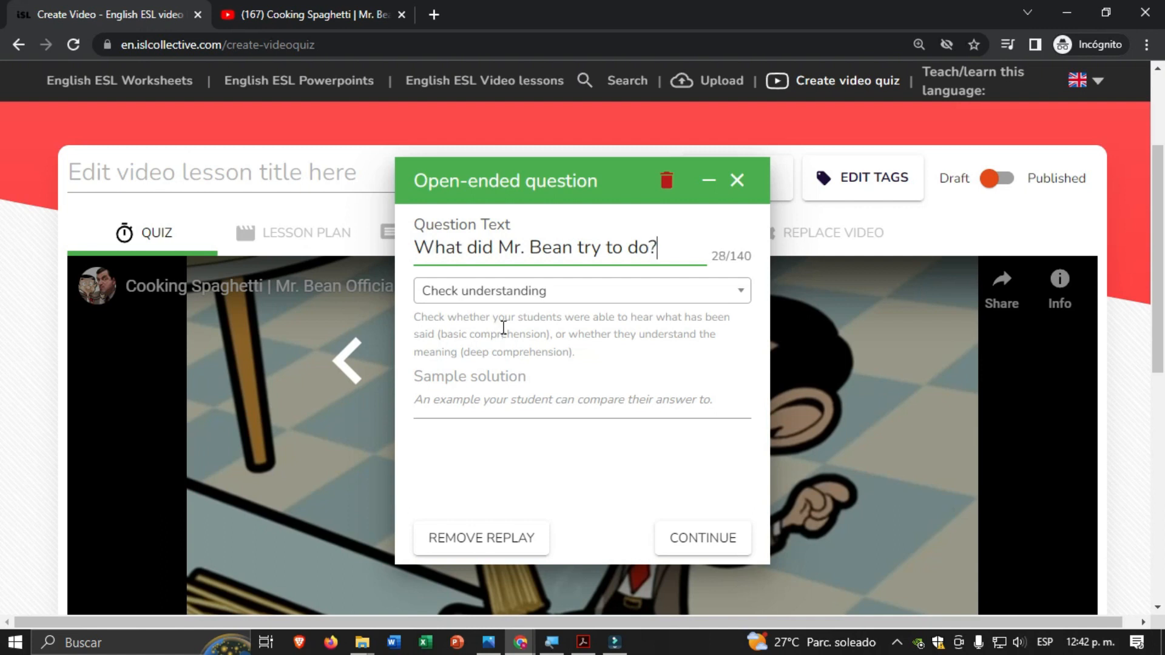
Set the open-ended question's type to "Ask for opinion" and continue the video.
left_click(742, 294)
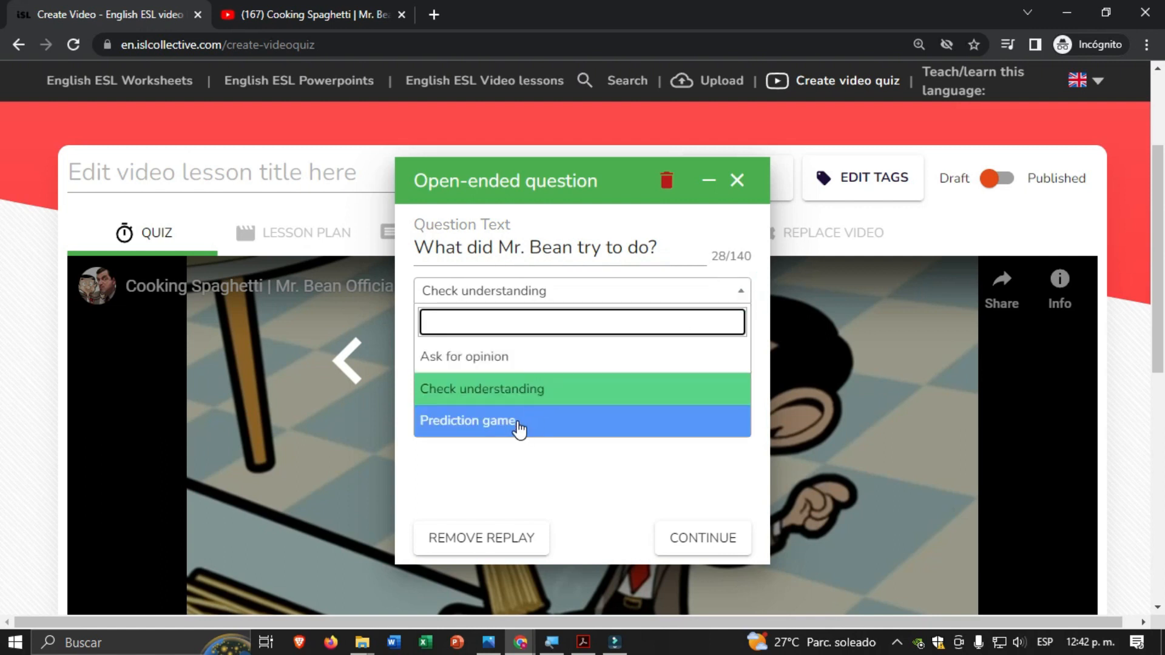
left_click(497, 359)
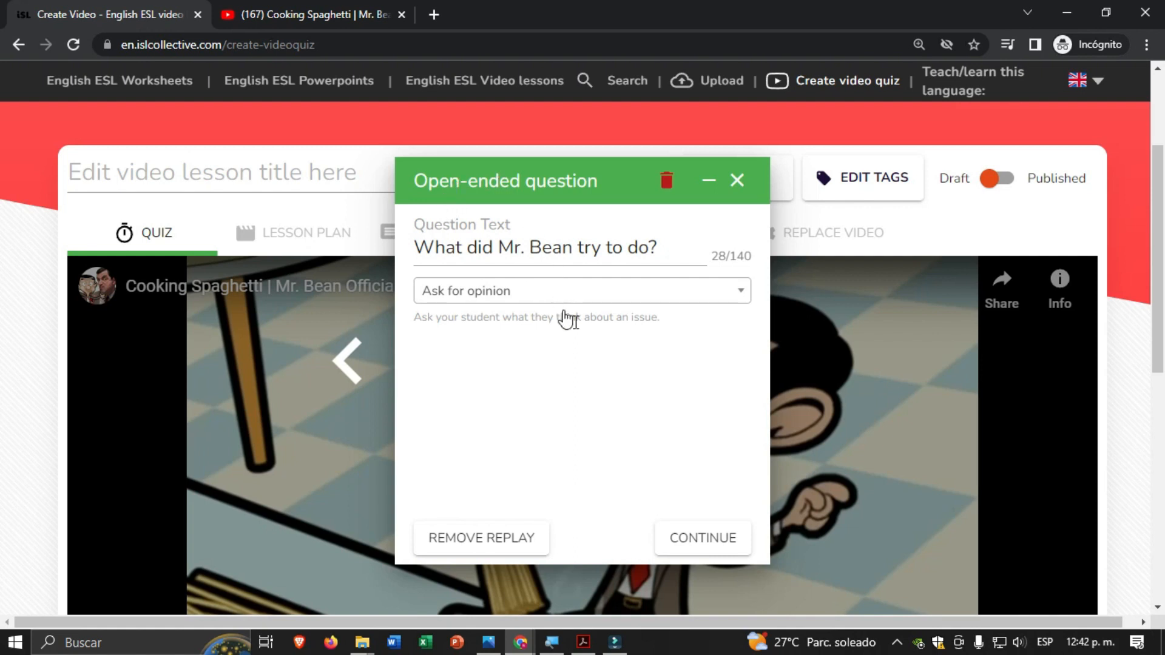
left_click(695, 538)
Pause the video at about 00:51 and add a multiple choice question at that point.
scroll(745, 477, "down", 1)
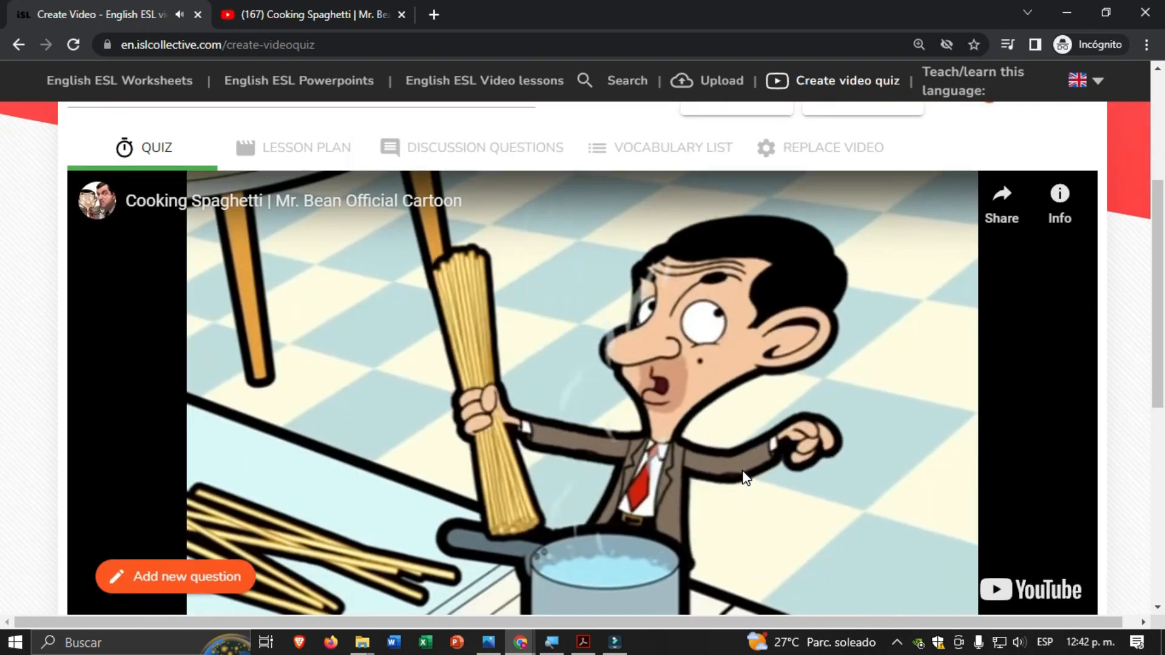
scroll(678, 449, "down", 1)
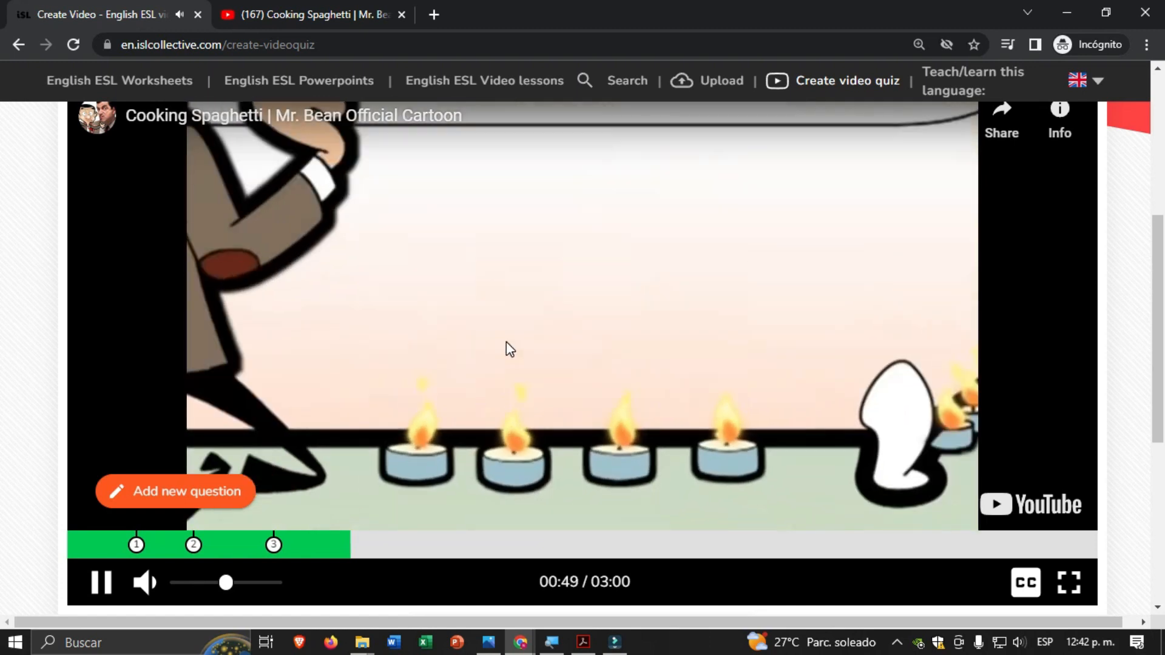
left_click(456, 333)
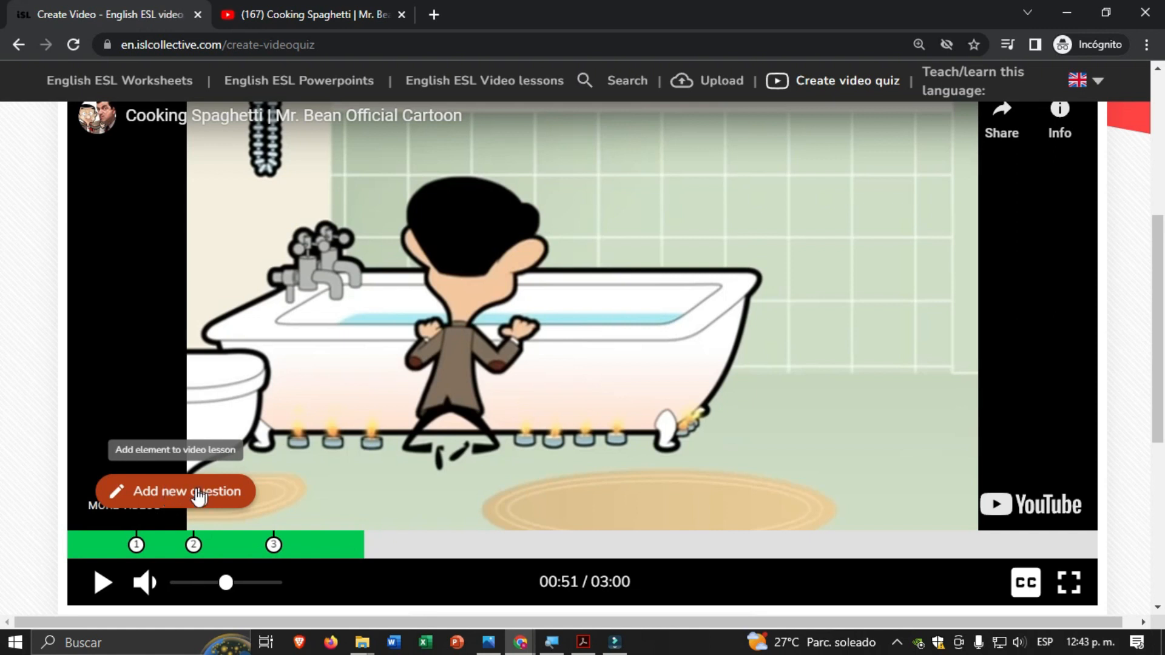
left_click(169, 497)
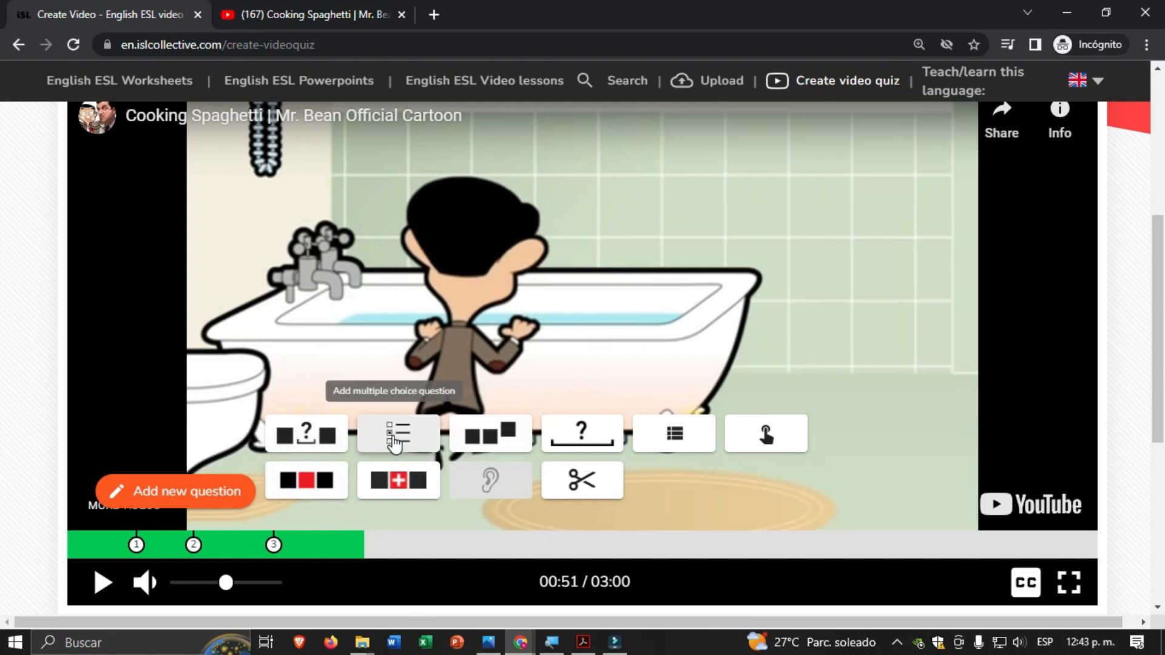
left_click(394, 442)
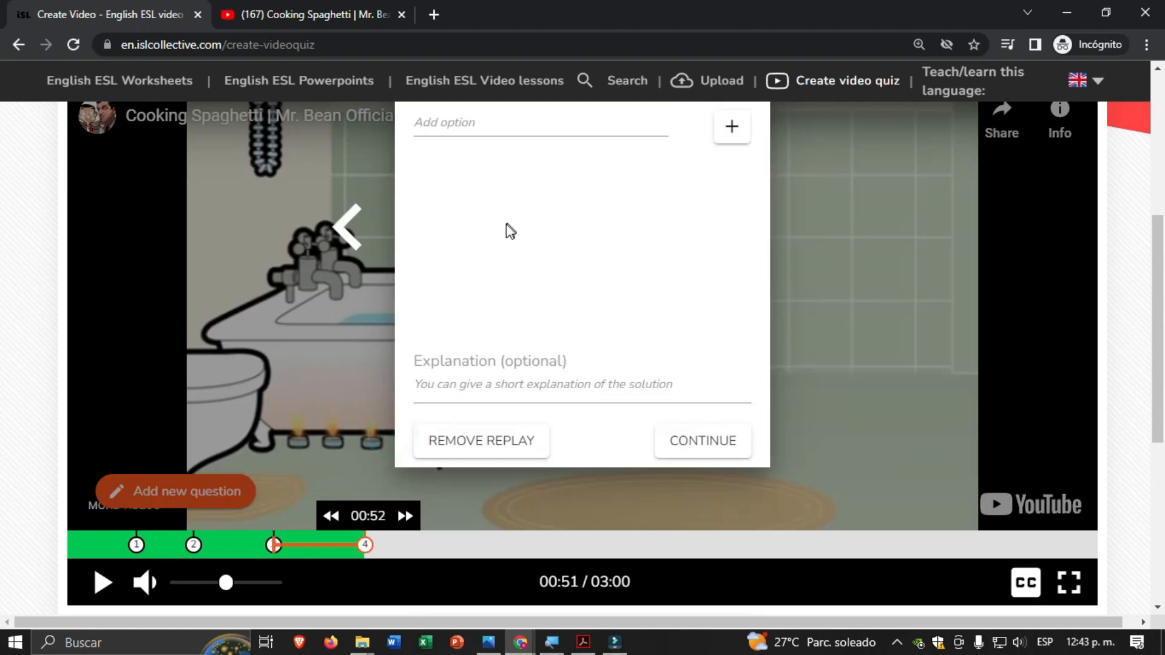
Enter "Where did Mr Bean go?" as the multiple choice question's text.
scroll(512, 231, "up", 3)
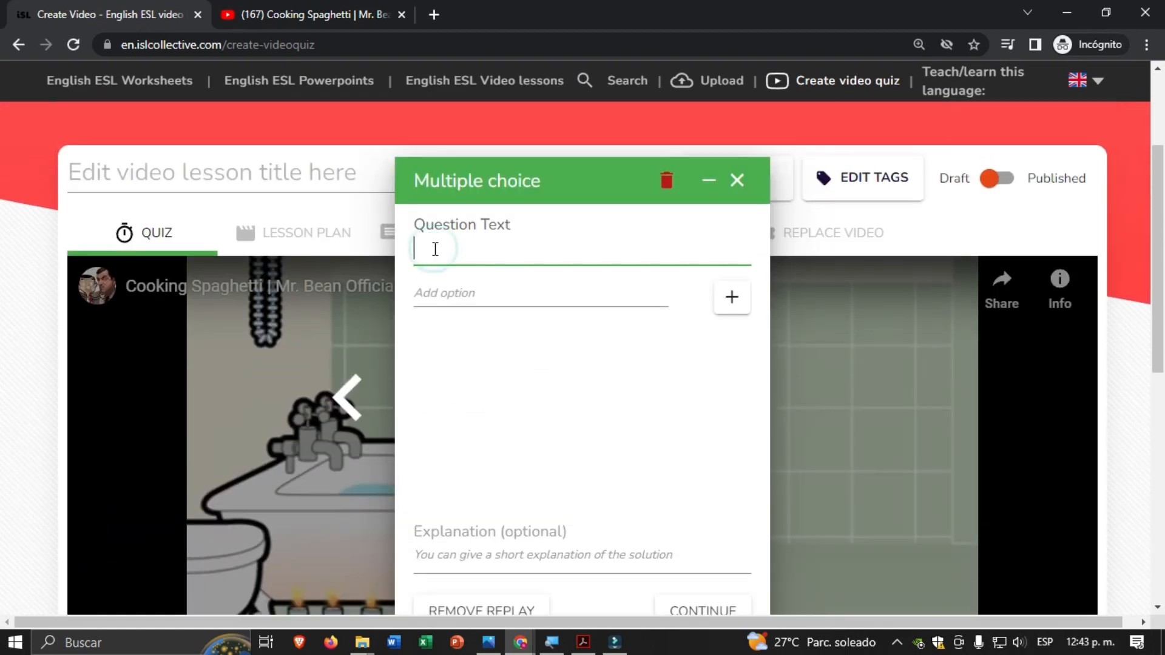
type("Where ")
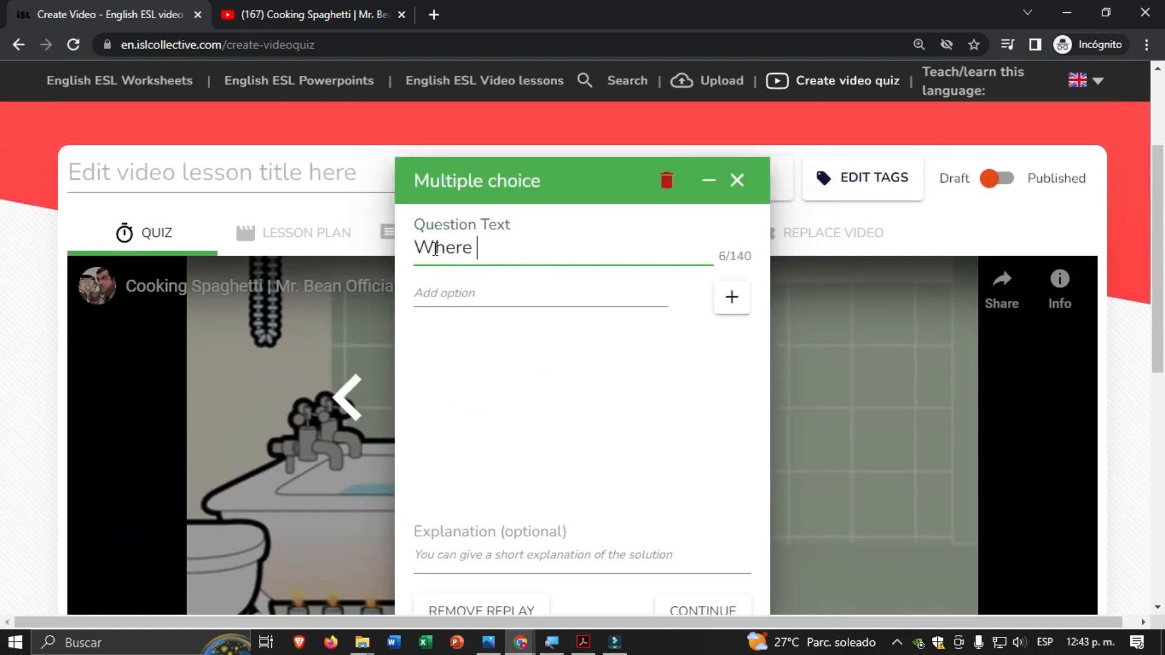
type("did Mr Bean")
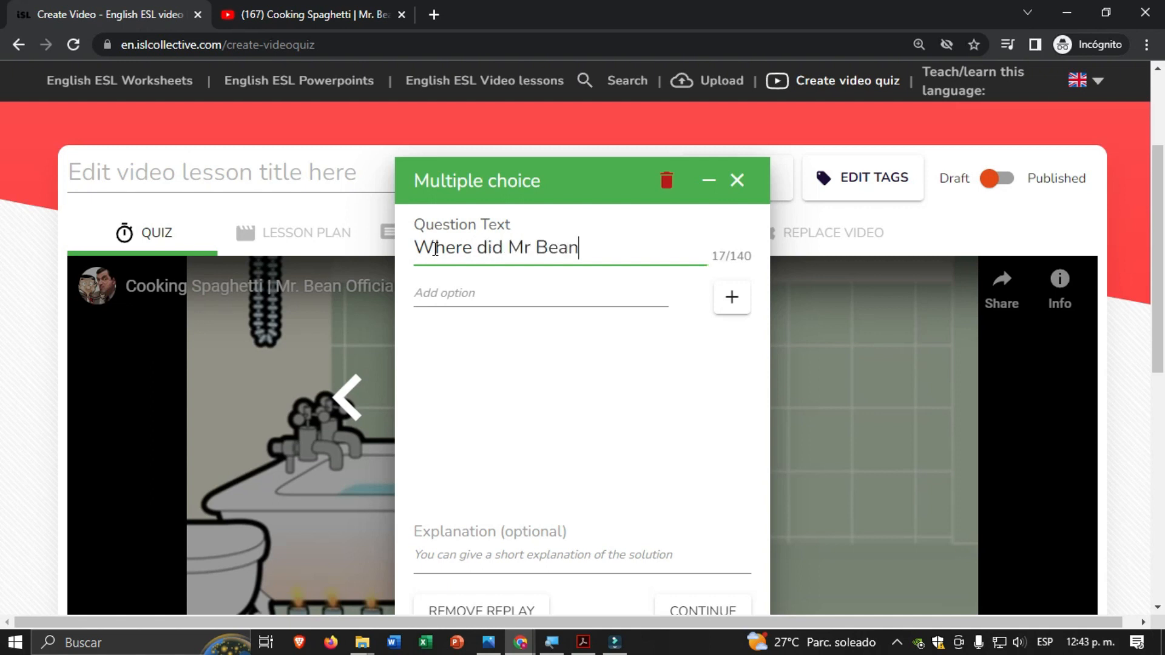
type(" go")
Add the answer options "He went to the dinning room." and "He went to the bathroom." to the multiple choice question.
left_click(445, 294)
type("He w")
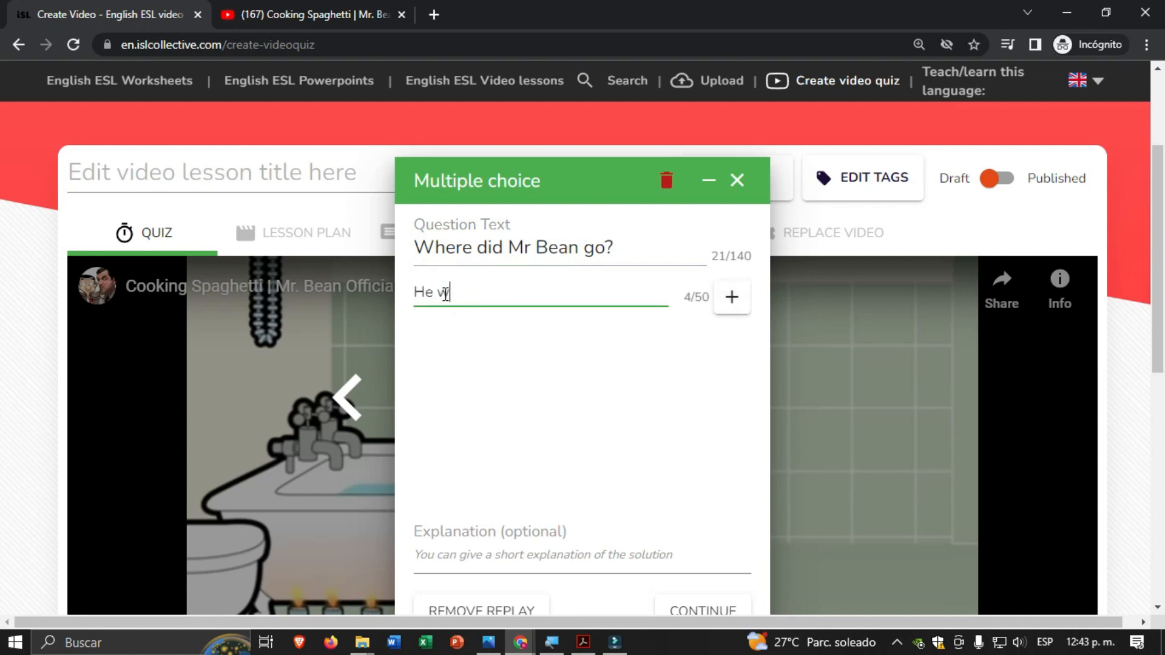
type("ent to the dinning room.")
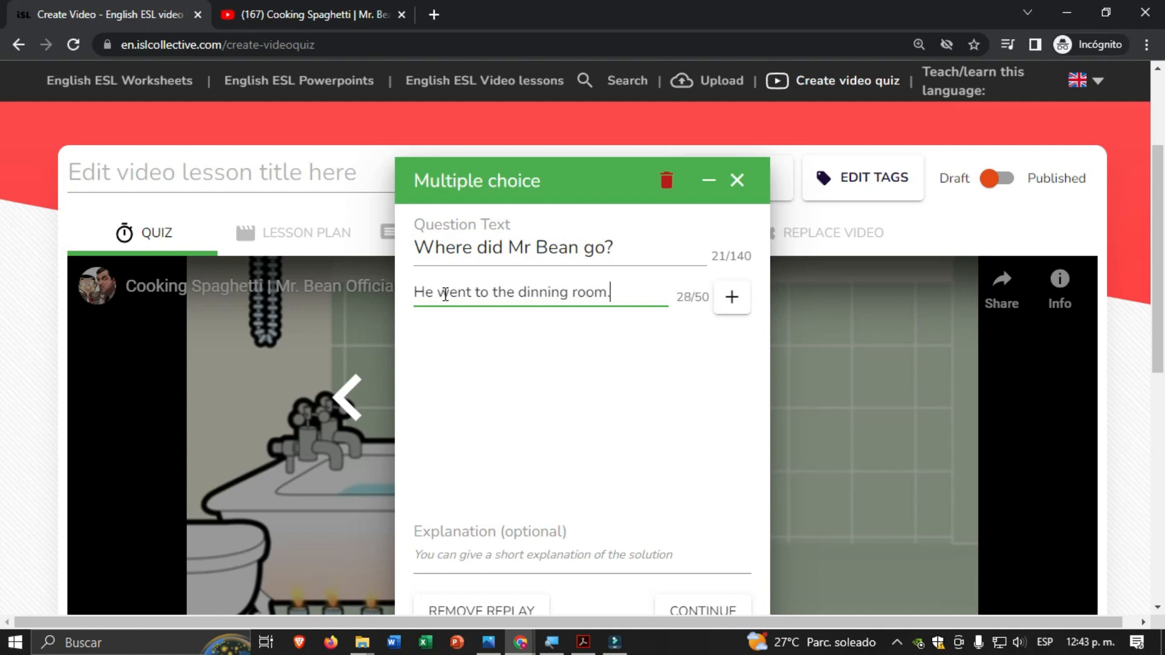
left_click(732, 297)
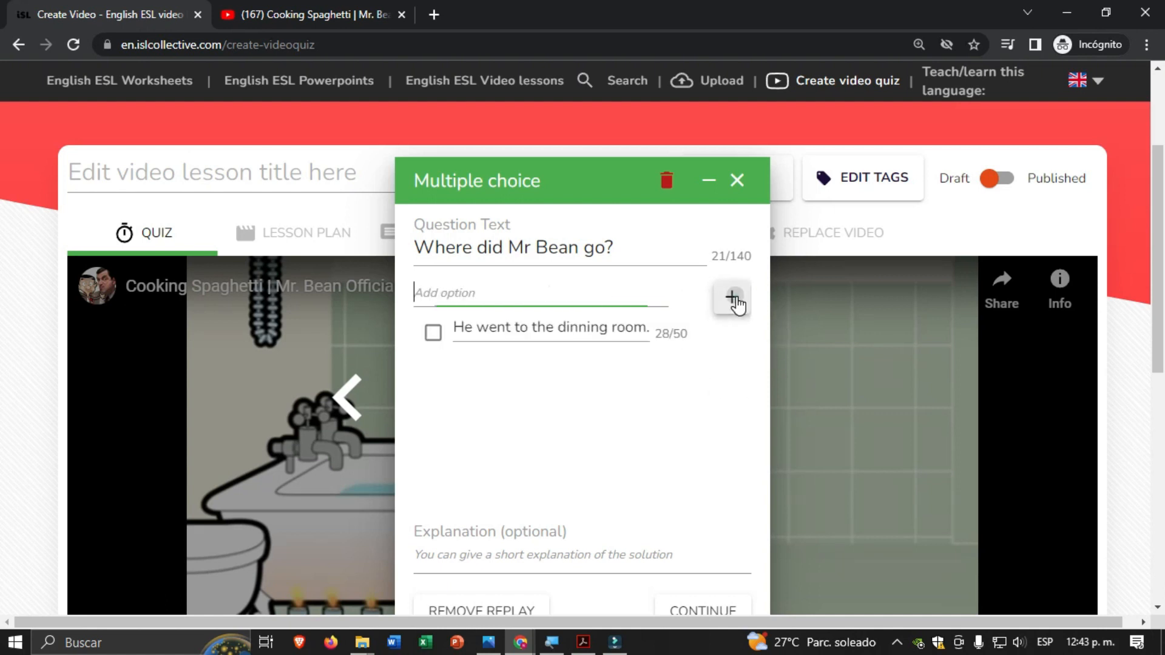
left_click(534, 292)
type("He went to th")
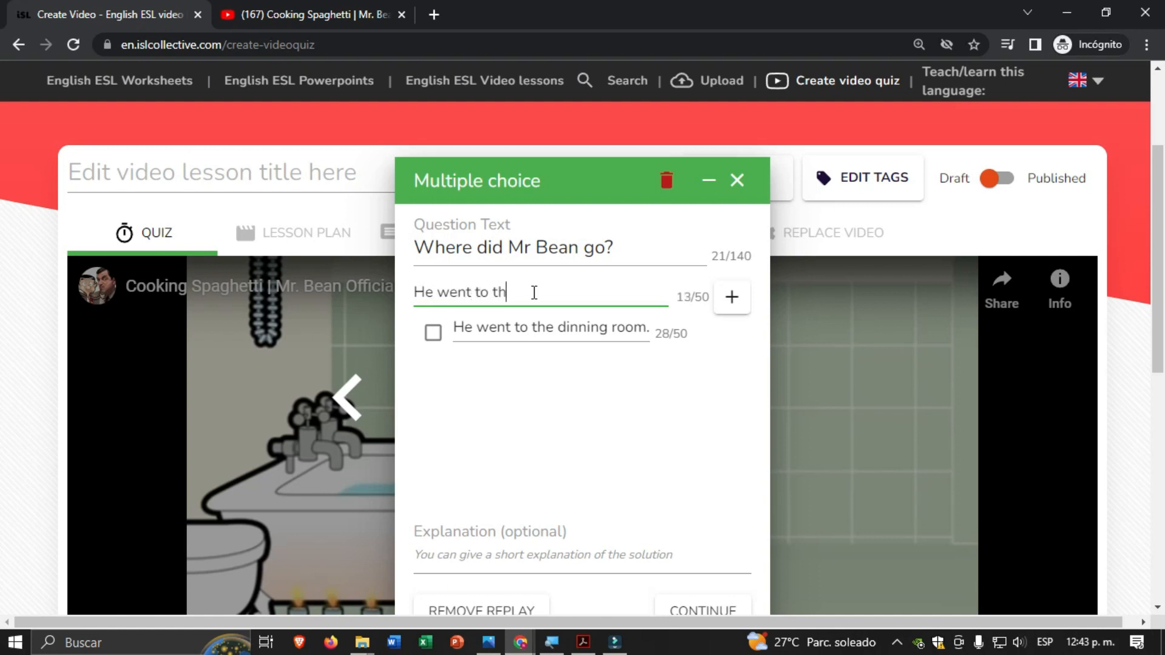
type("e bathroom")
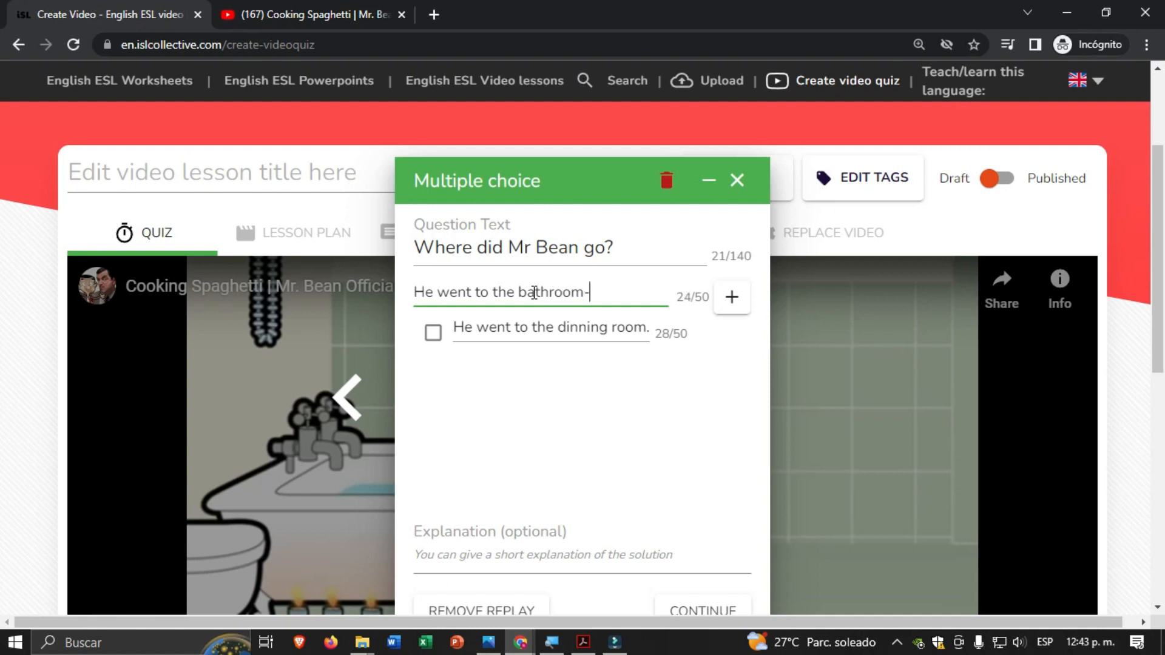
type(".")
left_click(732, 297)
Add "He didn't go anywhere." as the third answer option of the multiple choice question.
type("He didn'")
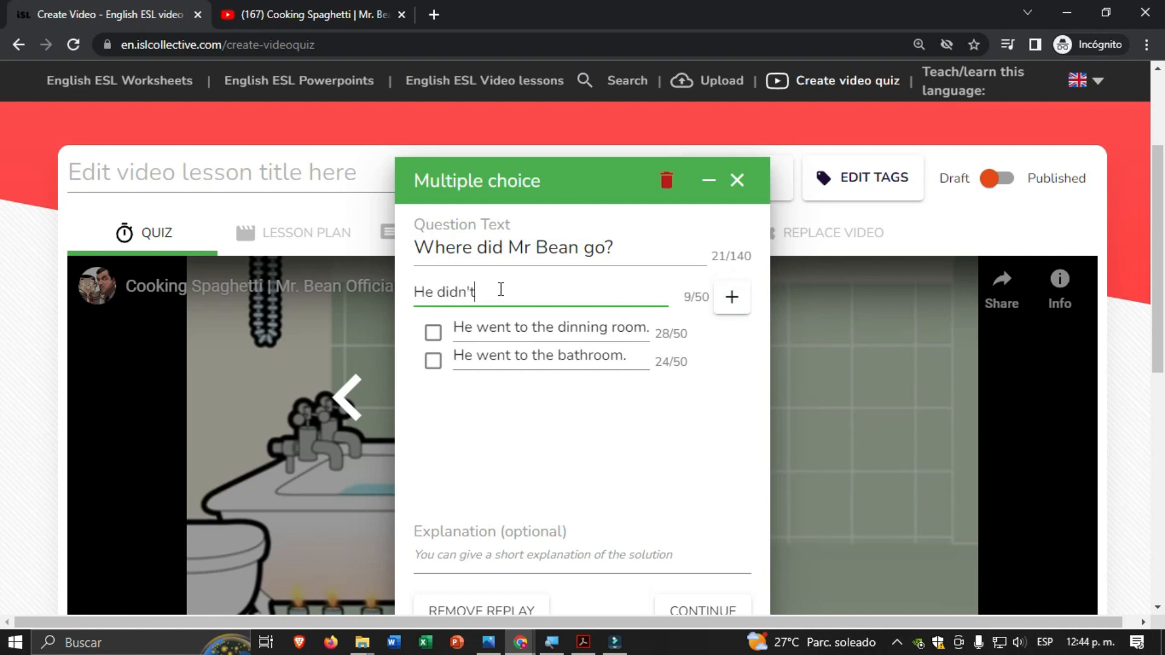
type("t go anywhere")
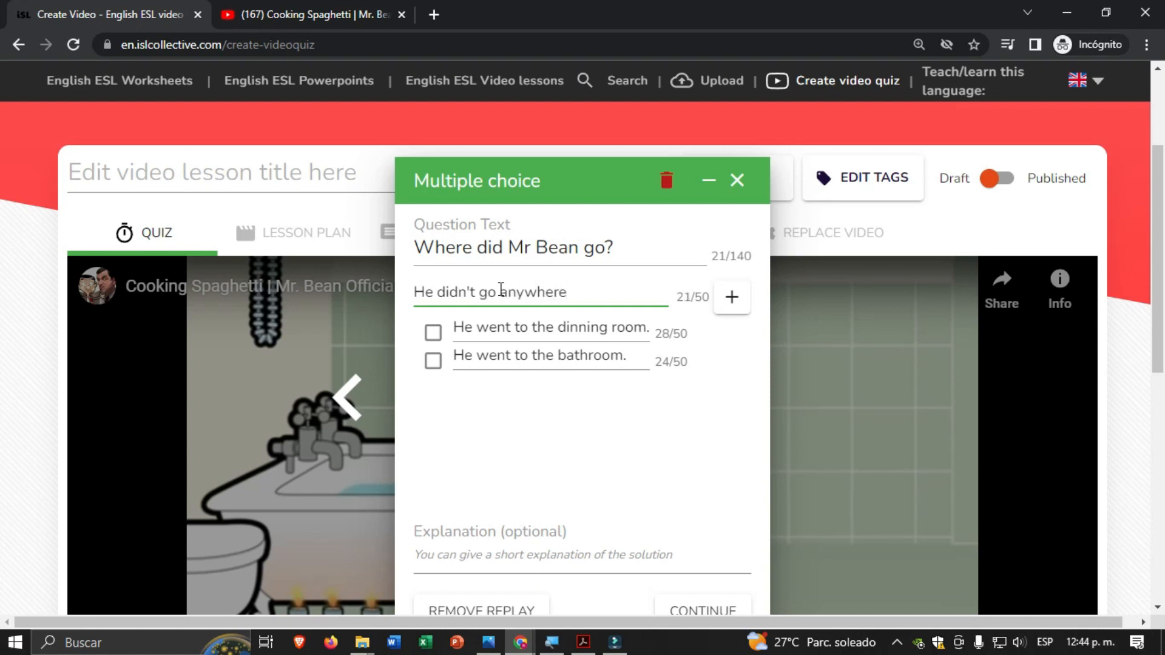
type(".")
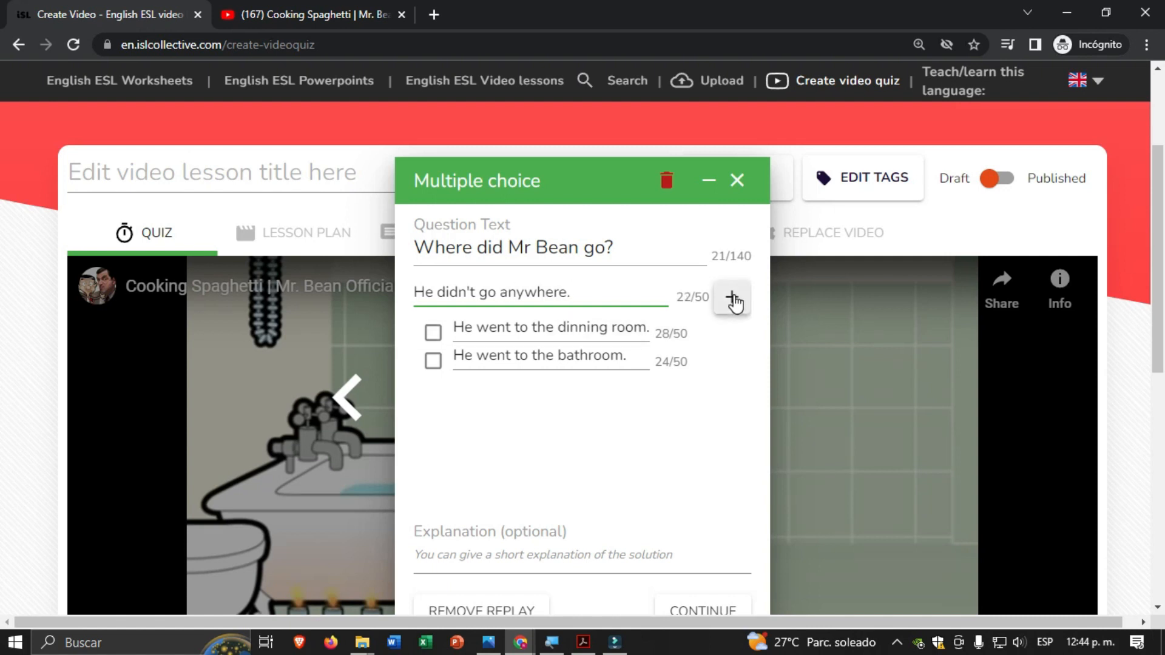
left_click(731, 296)
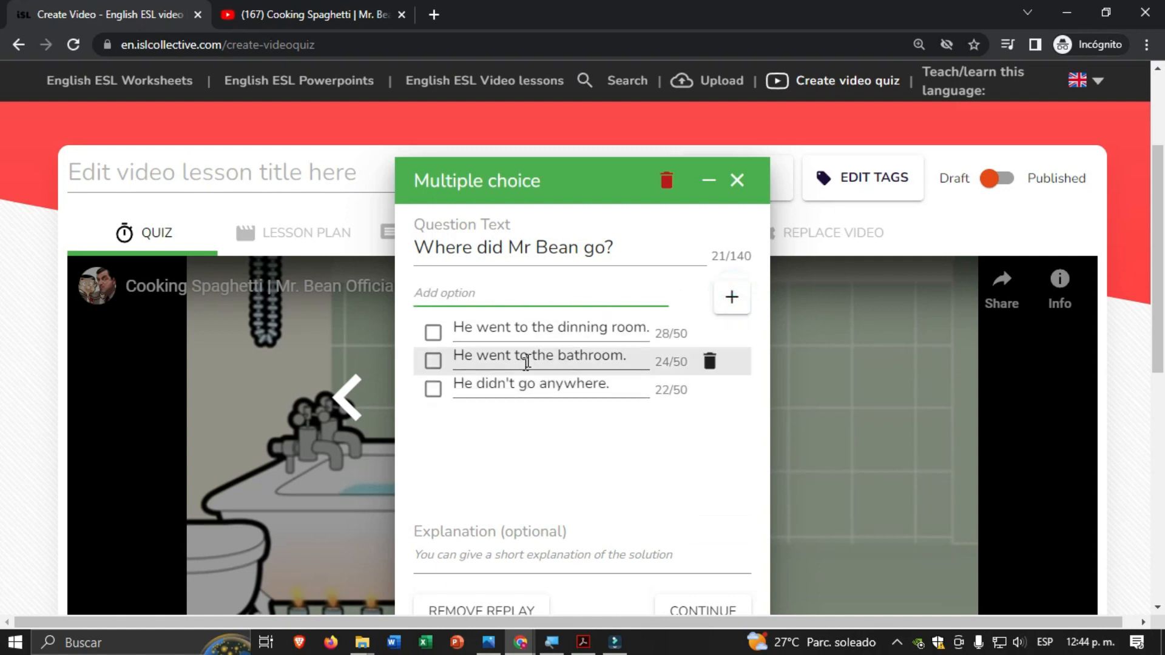
Mark "He went to the bathroom." as the correct answer and continue the video.
left_click(434, 362)
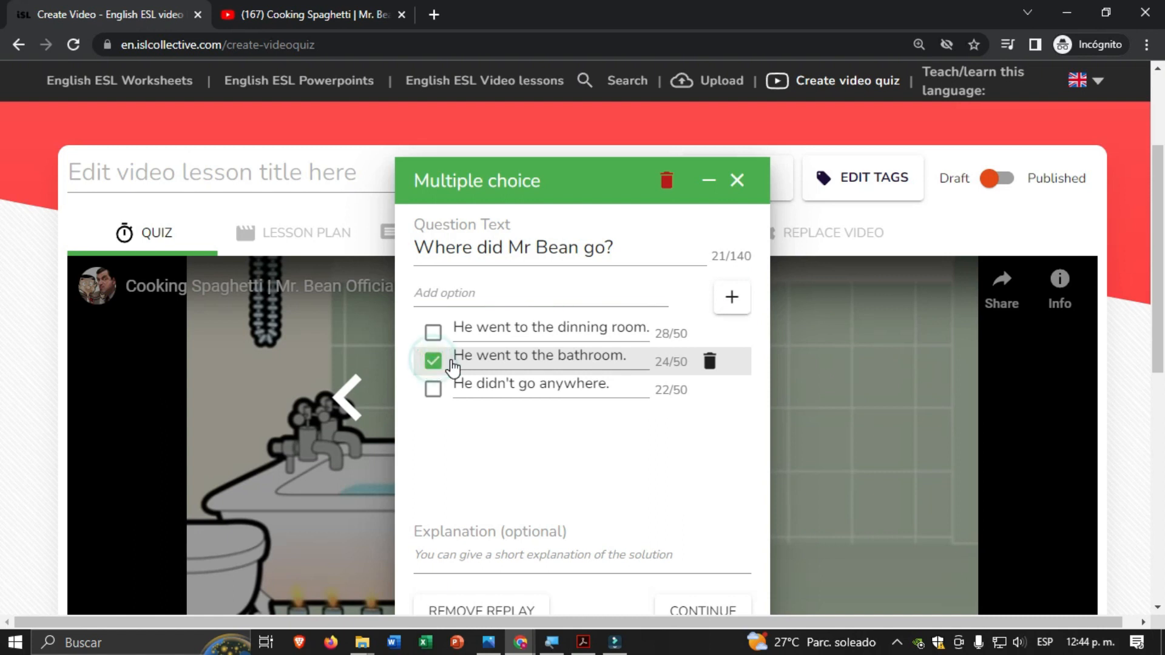
scroll(561, 358, "down", 2)
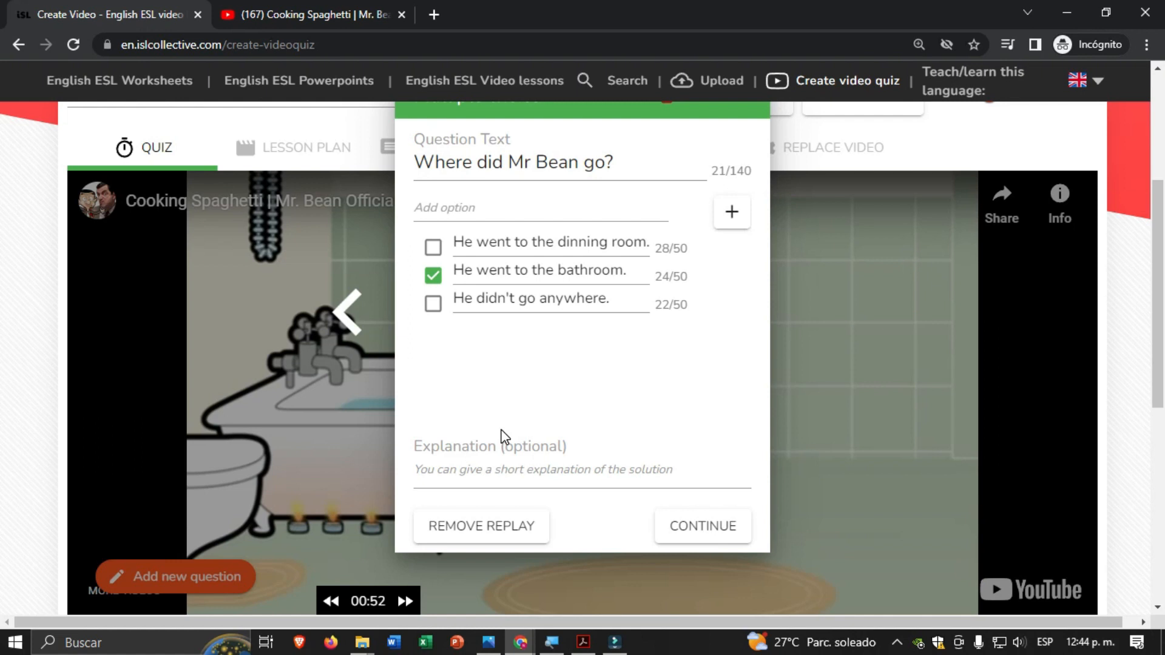
left_click(702, 528)
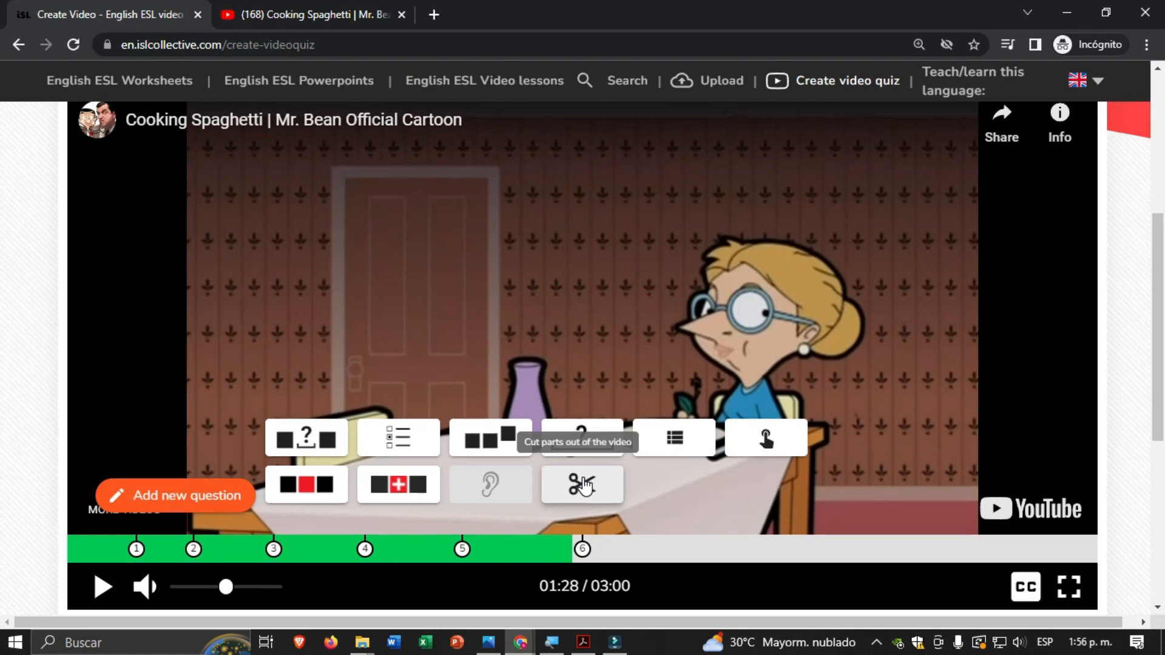
Preview the lesson and replay the video section for the second question.
scroll(584, 485, "down", 3)
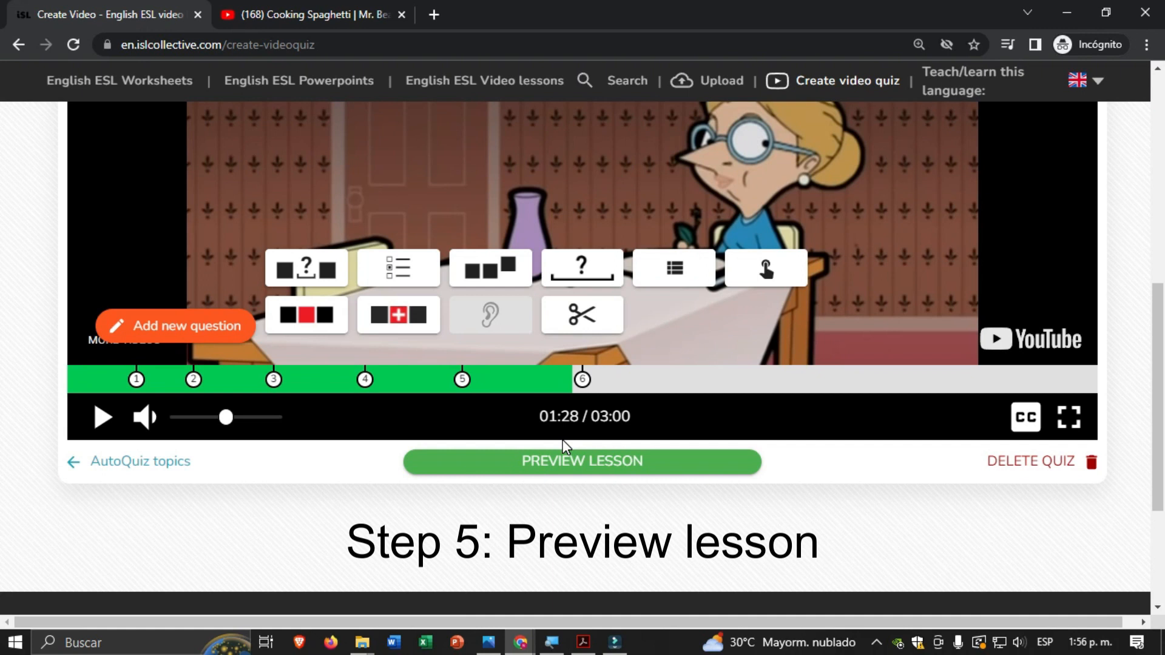
left_click(587, 464)
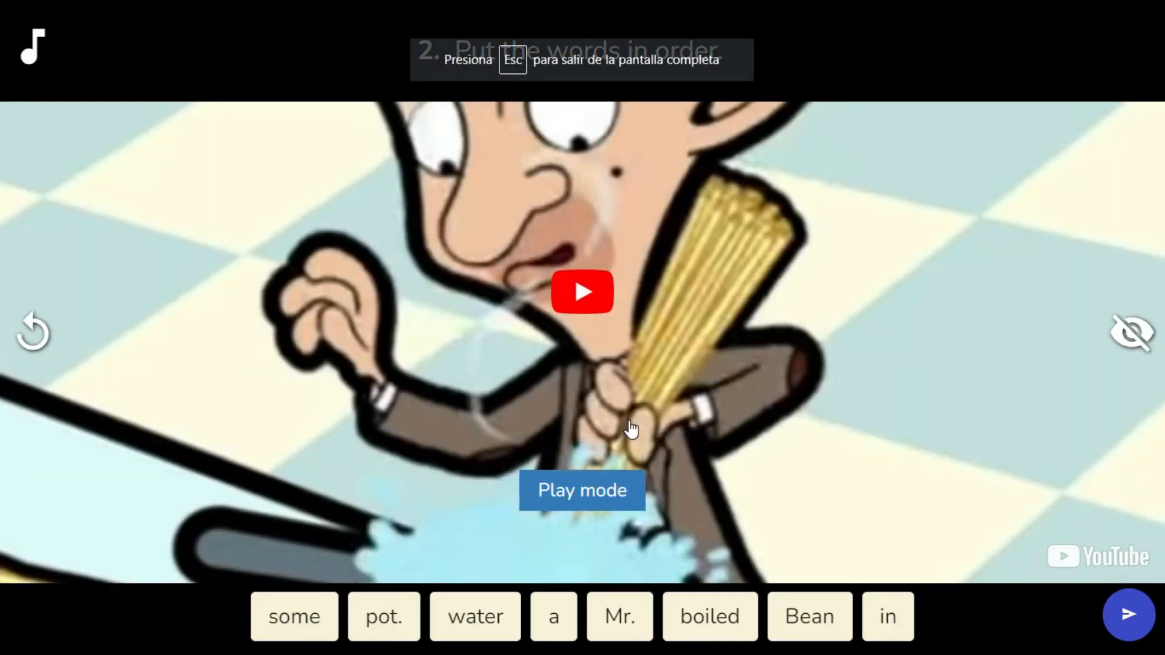
left_click(30, 334)
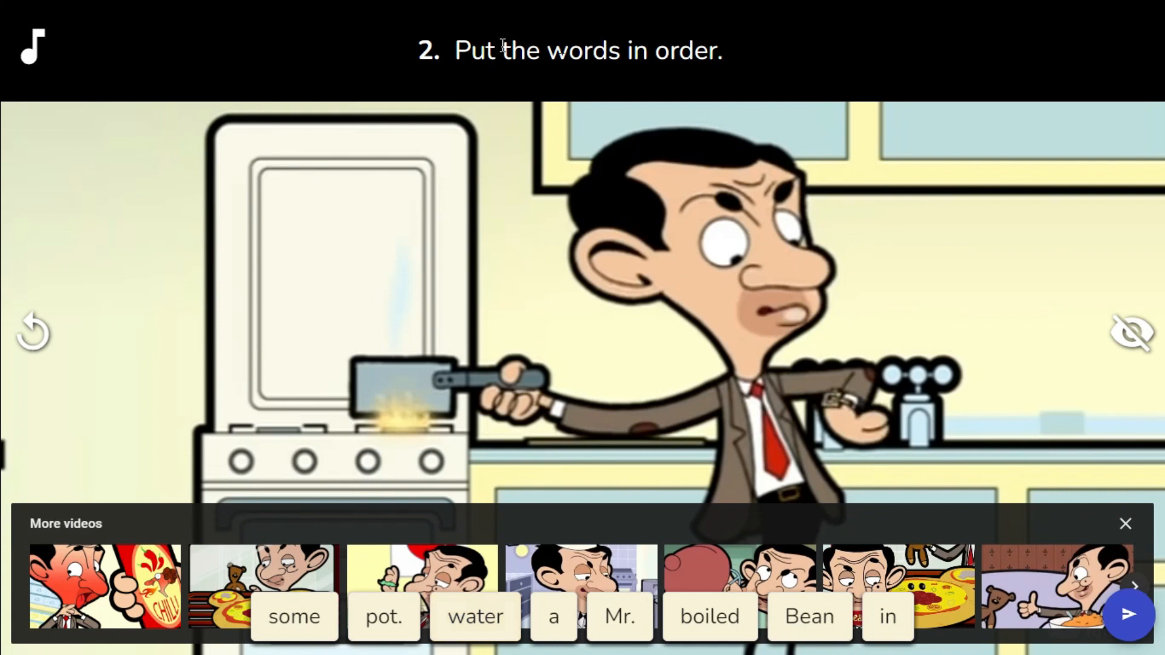
Order the scrambled words as "Mr. Bean boiled some water in a pot.", submit the answer and exit the preview.
left_click(623, 619)
left_click(813, 612)
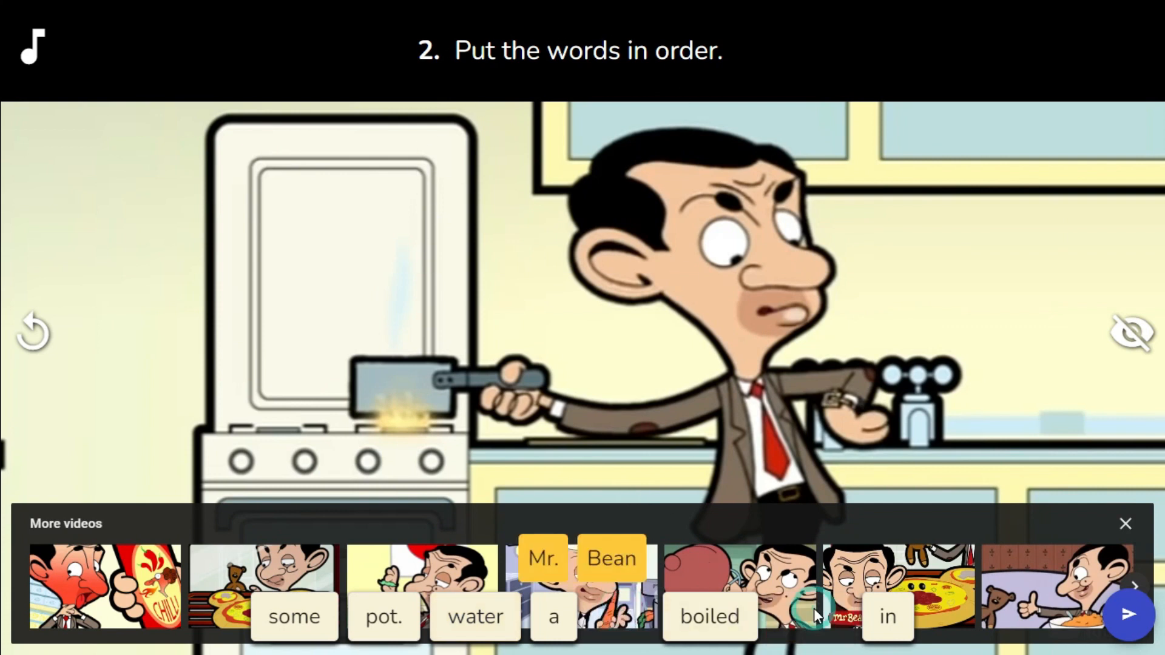
left_click(720, 619)
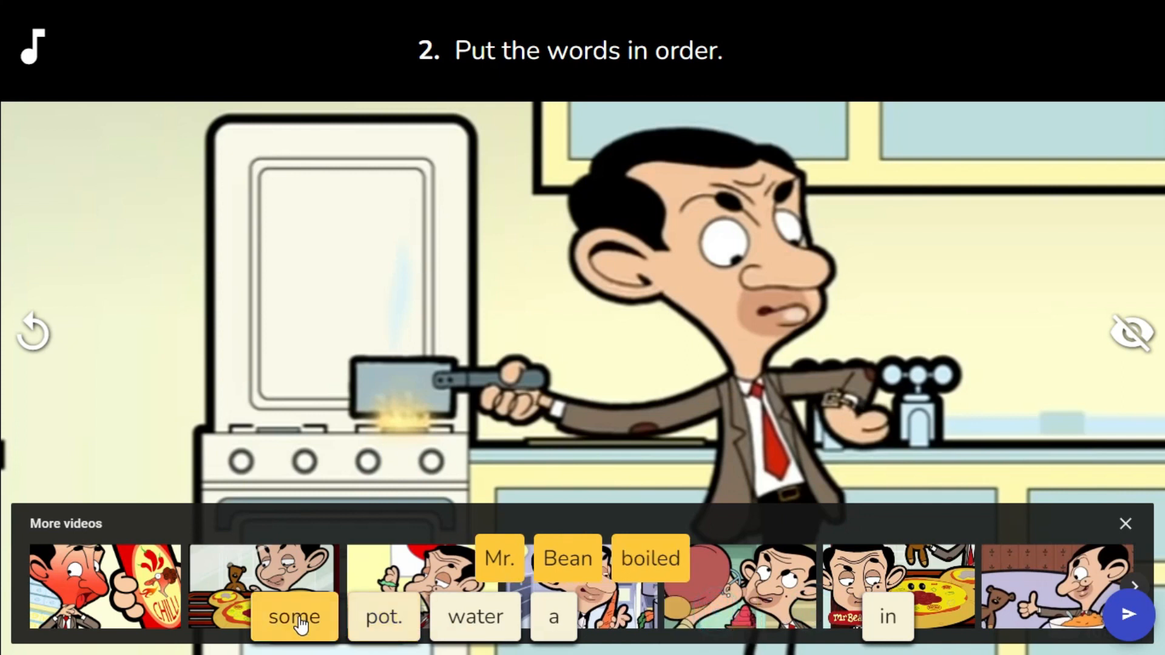
left_click(297, 619)
left_click(449, 617)
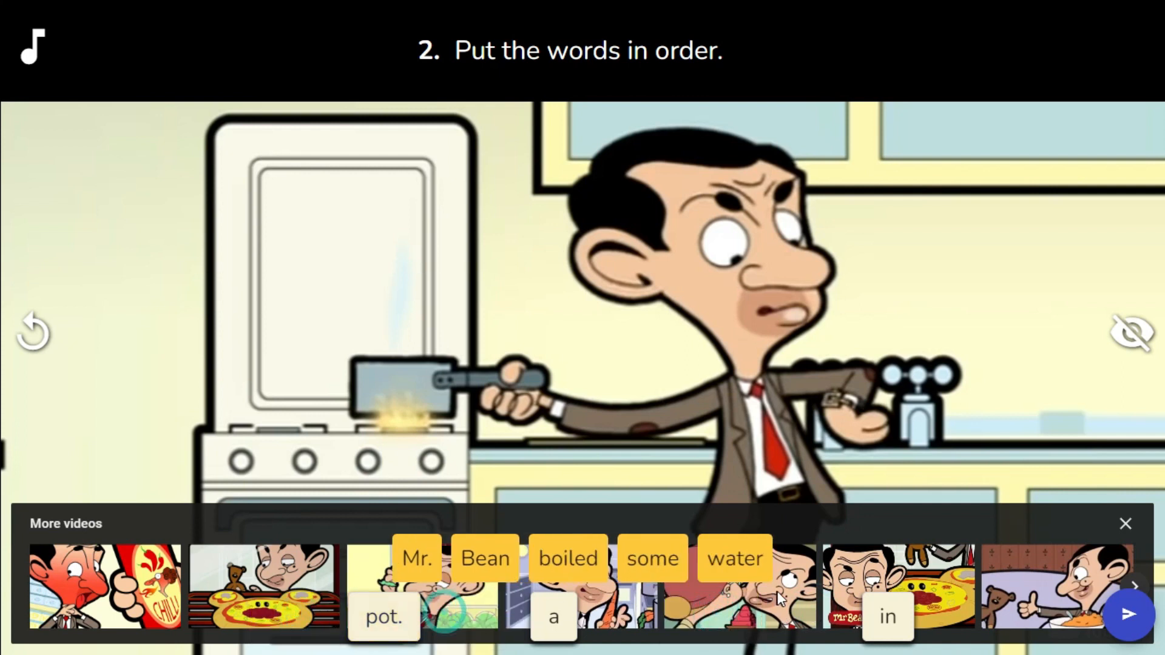
left_click(898, 626)
left_click(554, 618)
left_click(384, 618)
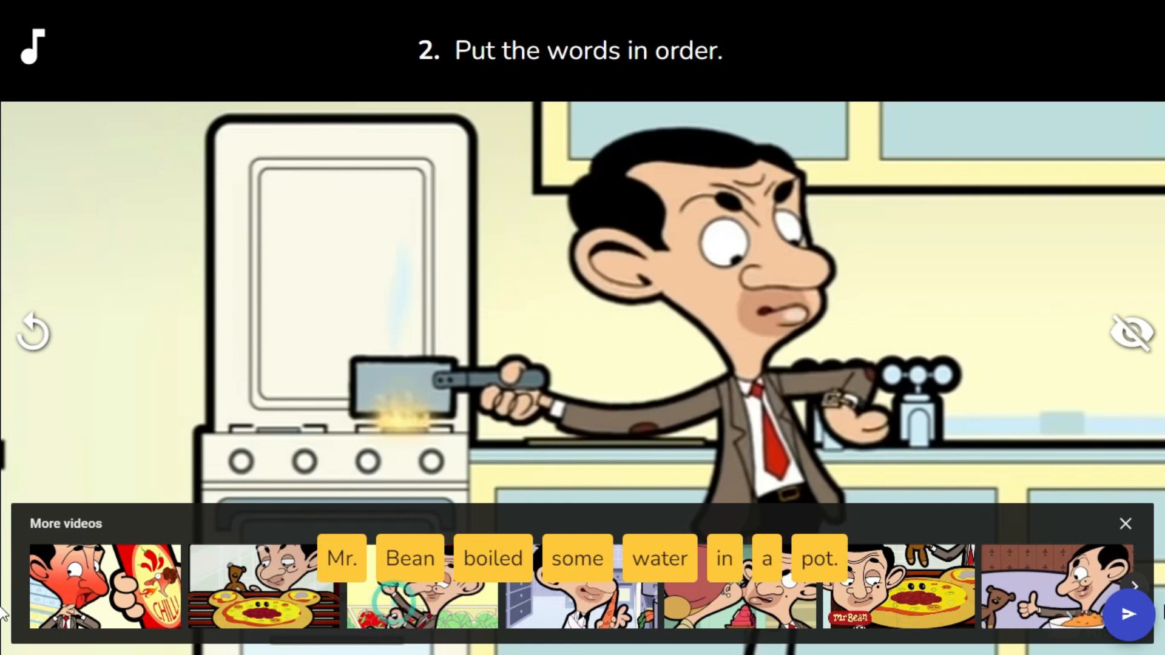
left_click(1129, 614)
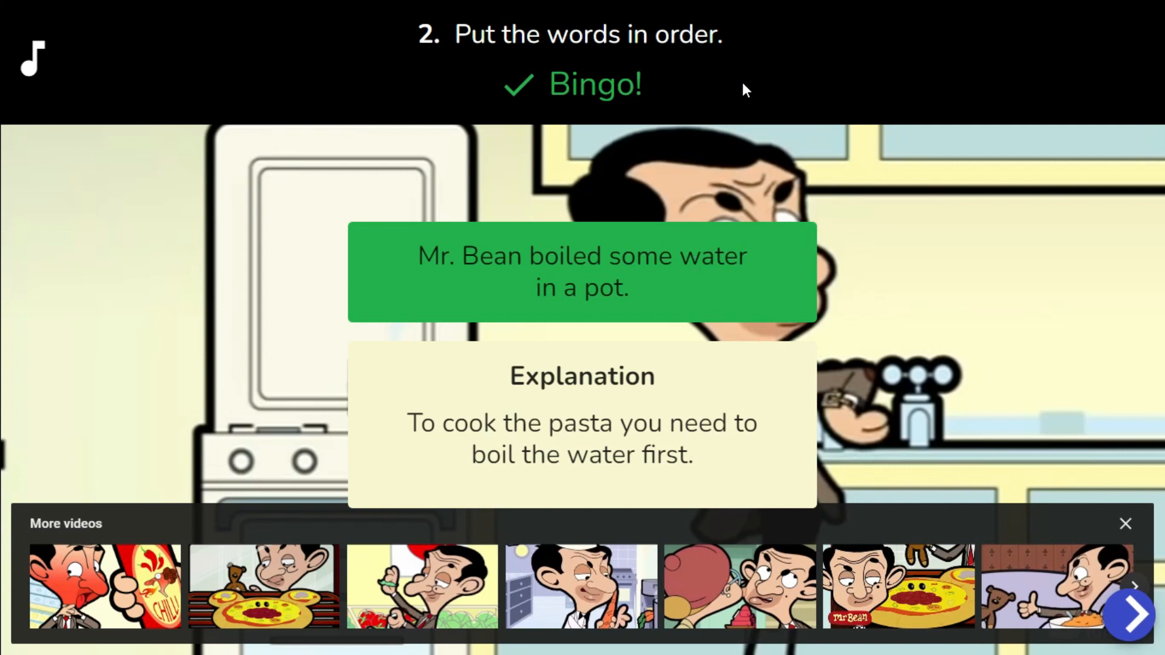
key("Escape")
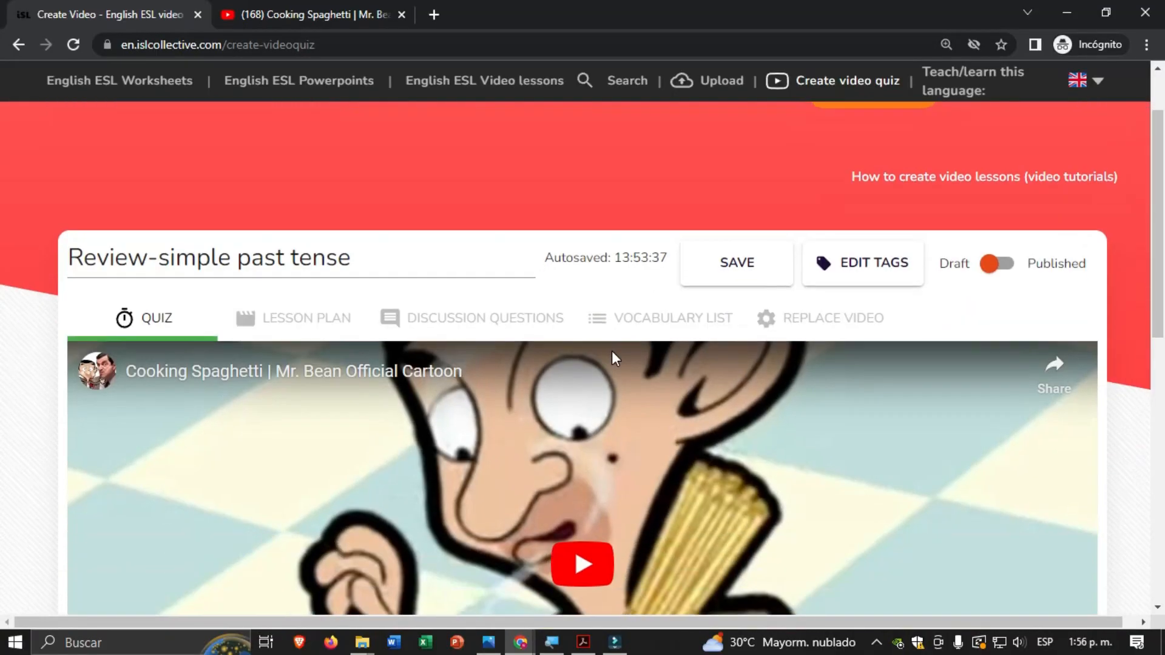
Start publishing the "Review-simple past tense" video lesson by switching it from draft to published.
scroll(612, 350, "down", 5)
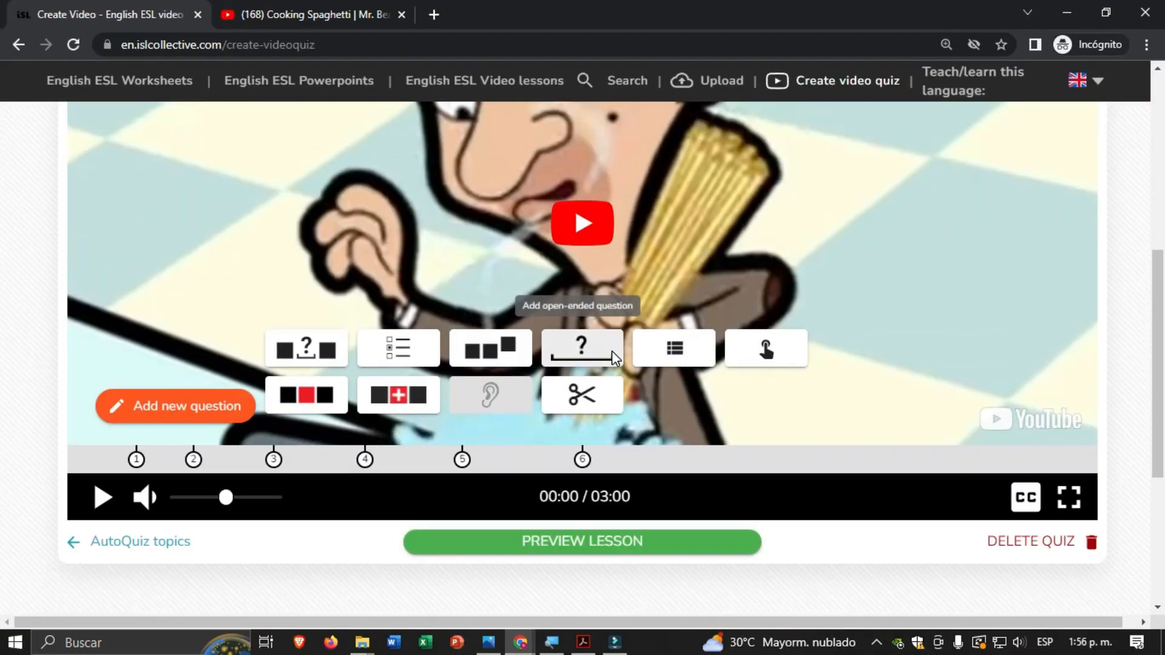
scroll(468, 598, "up", 3)
scroll(512, 509, "down", 3)
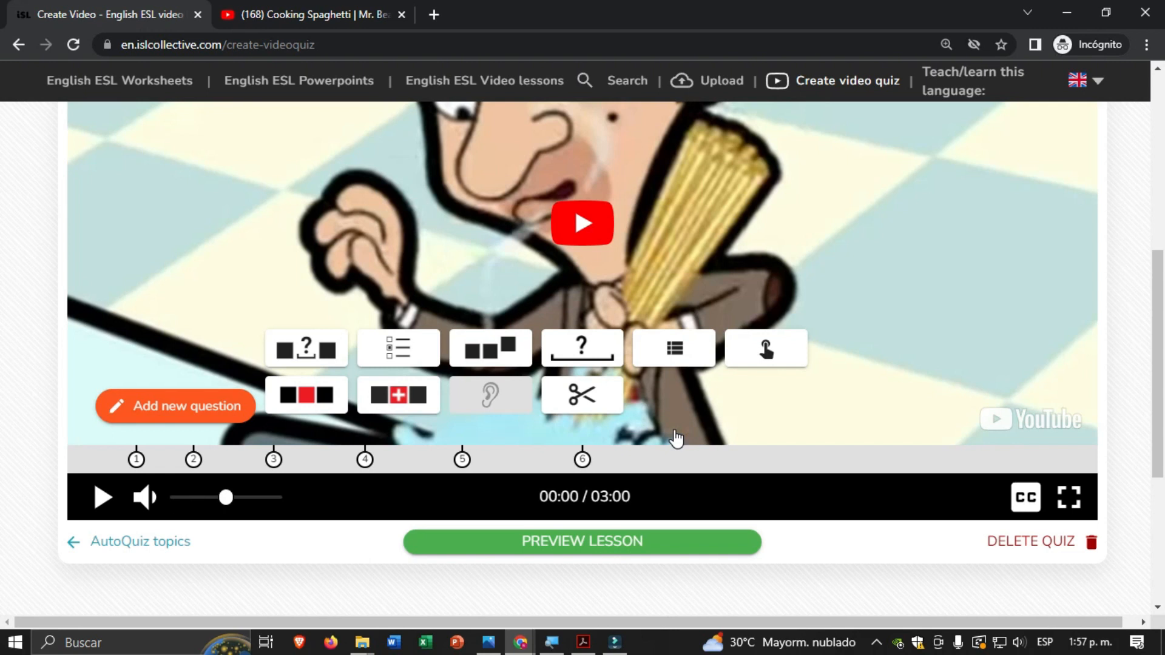
scroll(675, 437, "up", 4)
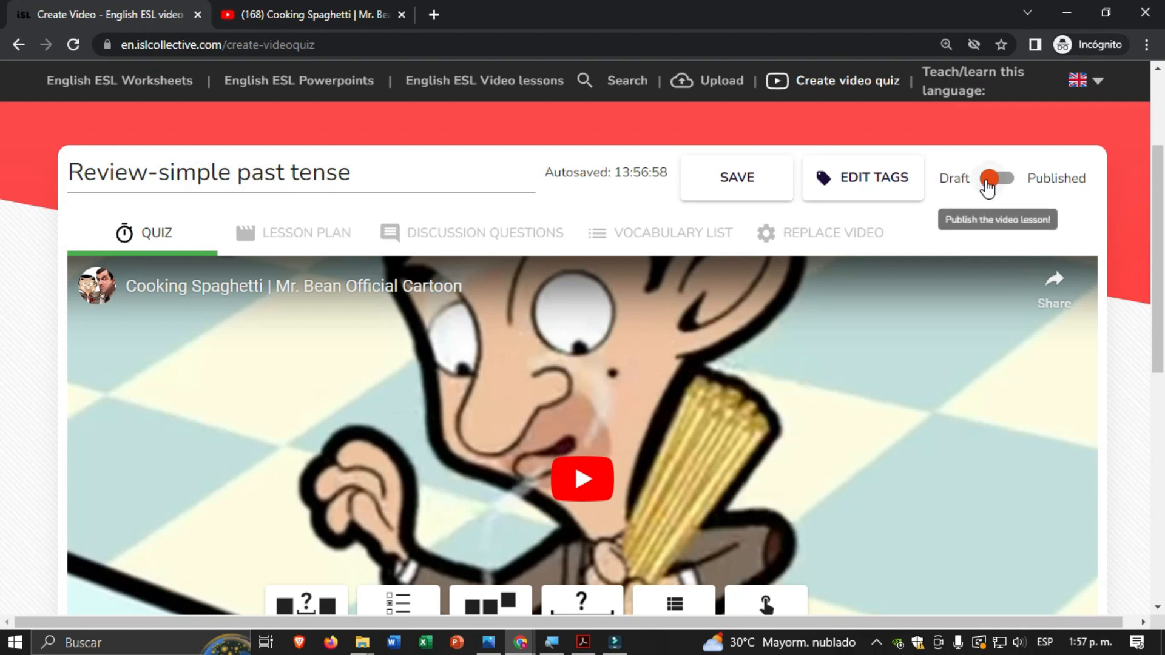
left_click(989, 182)
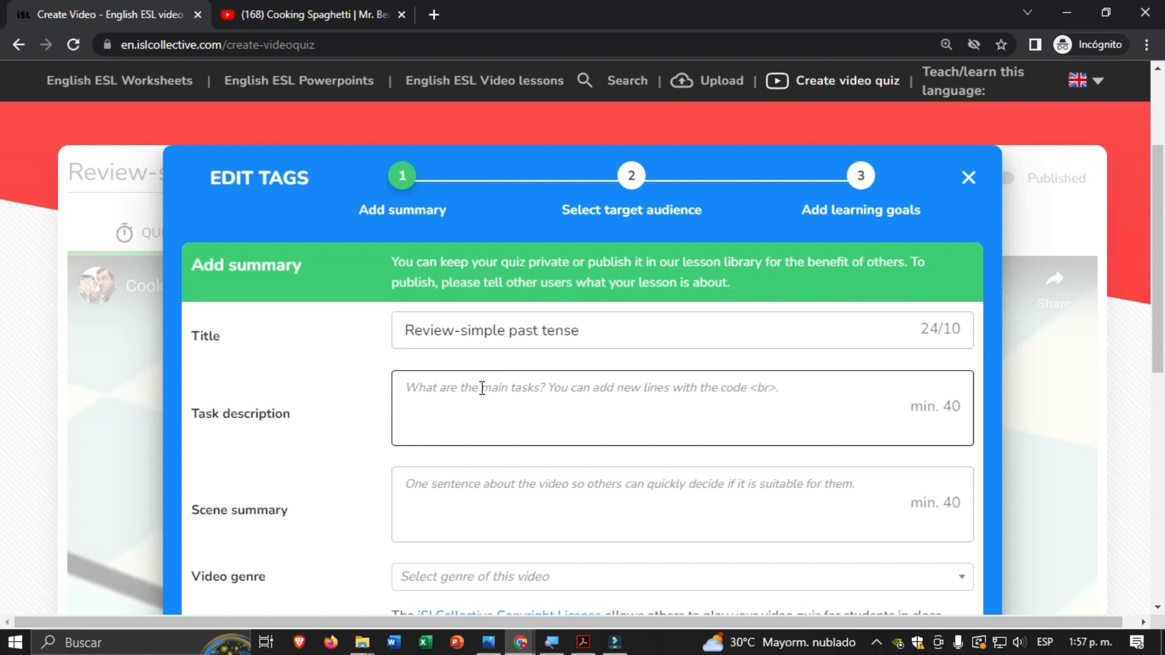
Enter "Student have to watch the video and answers some questions." as the task description.
left_click(461, 392)
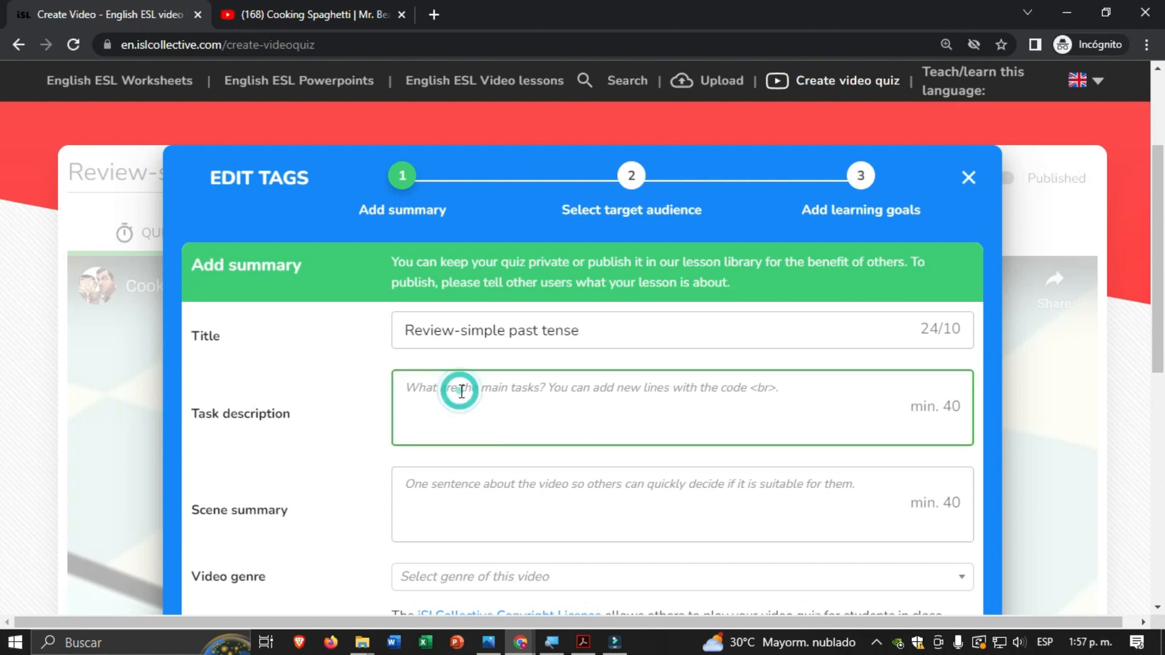
type("Student ")
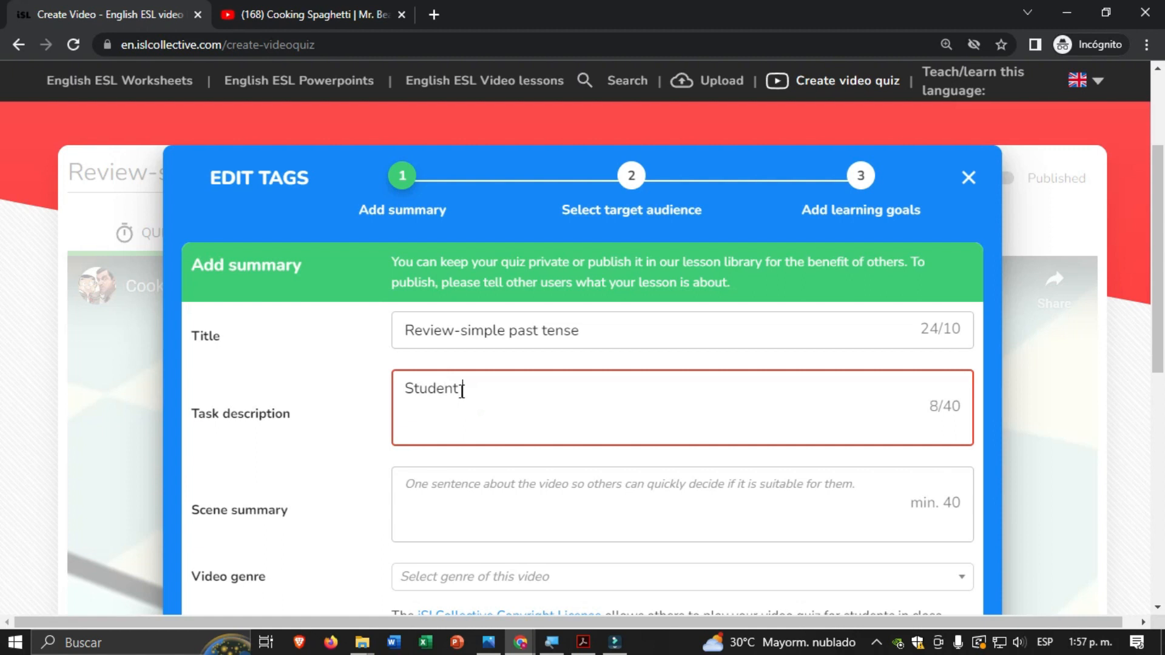
type("have to watch ")
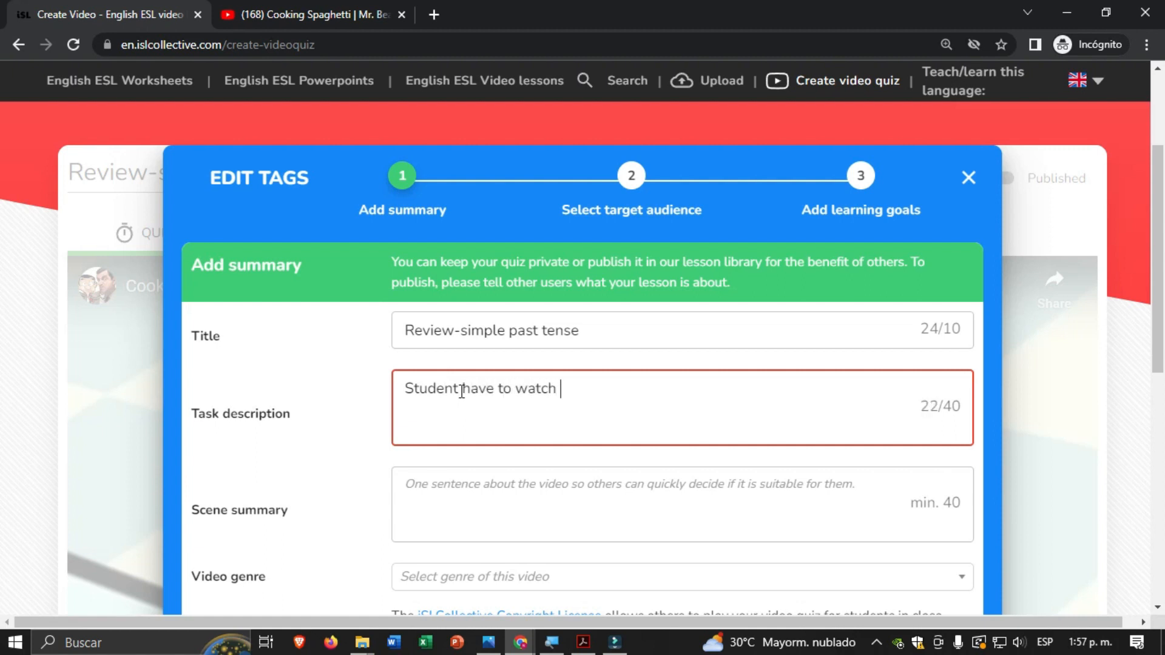
type("the video and ans")
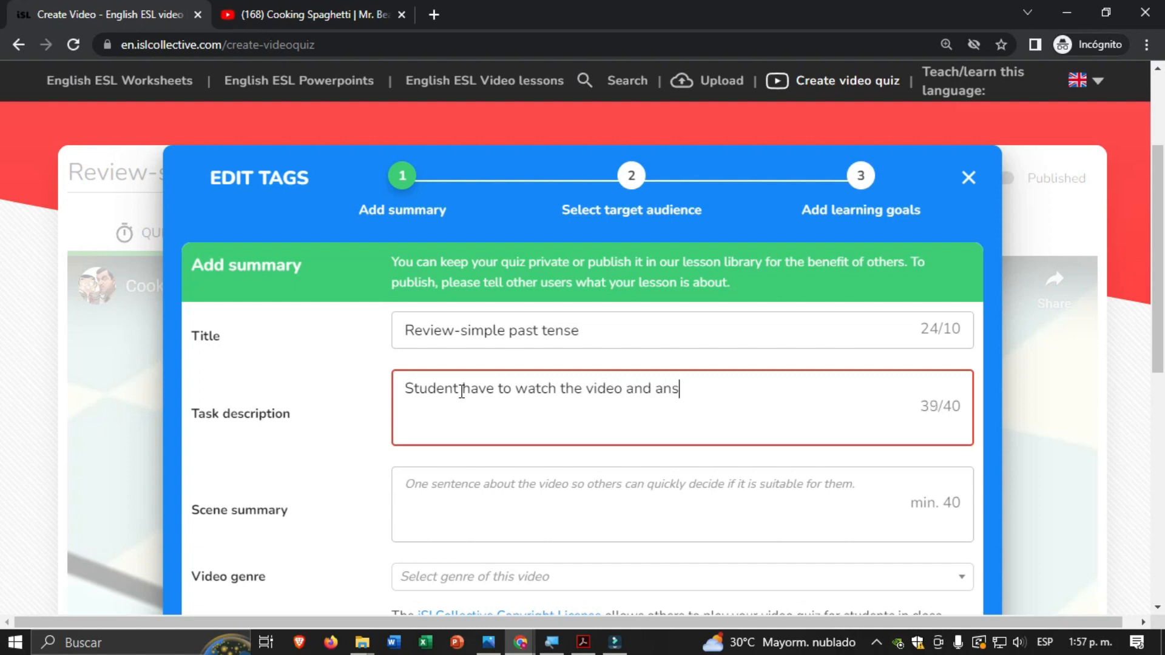
type("wers some questions.")
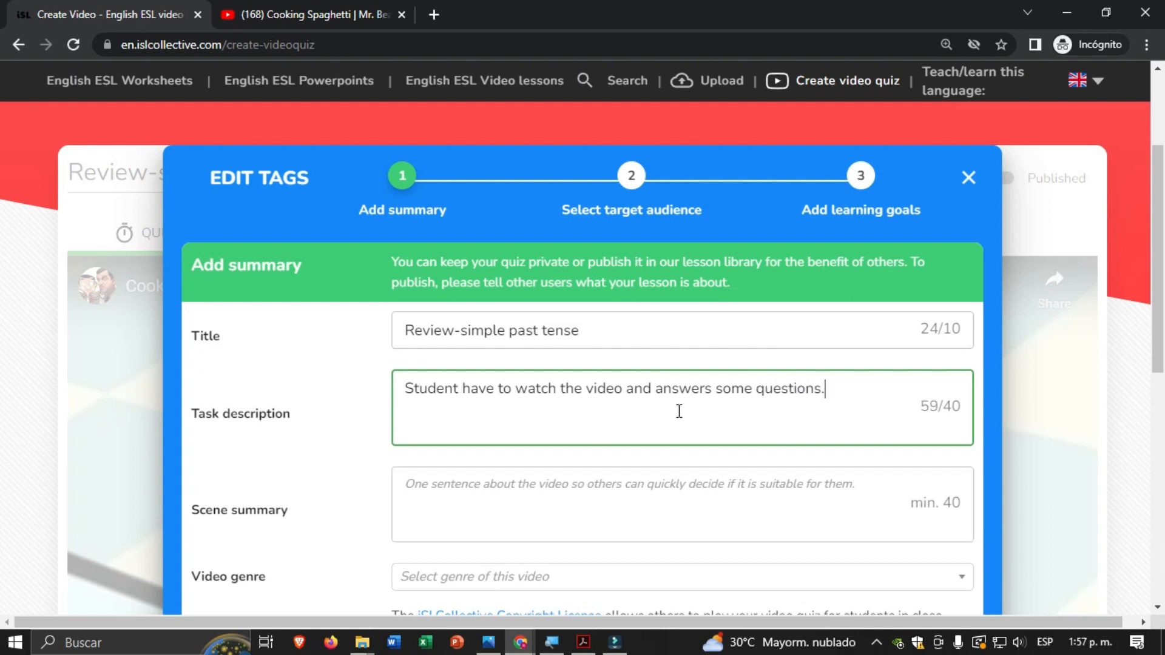
Enter "Mr Bean's cooking pasta in a crazy way in his house." as the scene summary.
left_click(521, 499)
type("M")
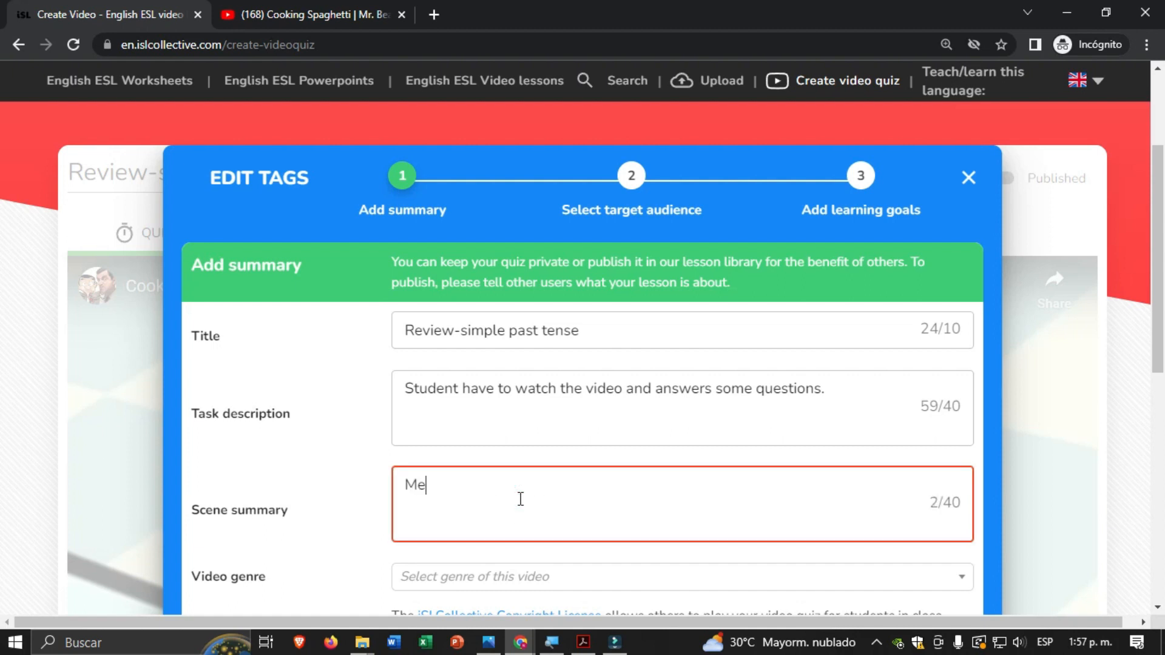
type("r Bean")
type("ookinmg")
key("BackSpace")
key("BackSpace")
type("g ")
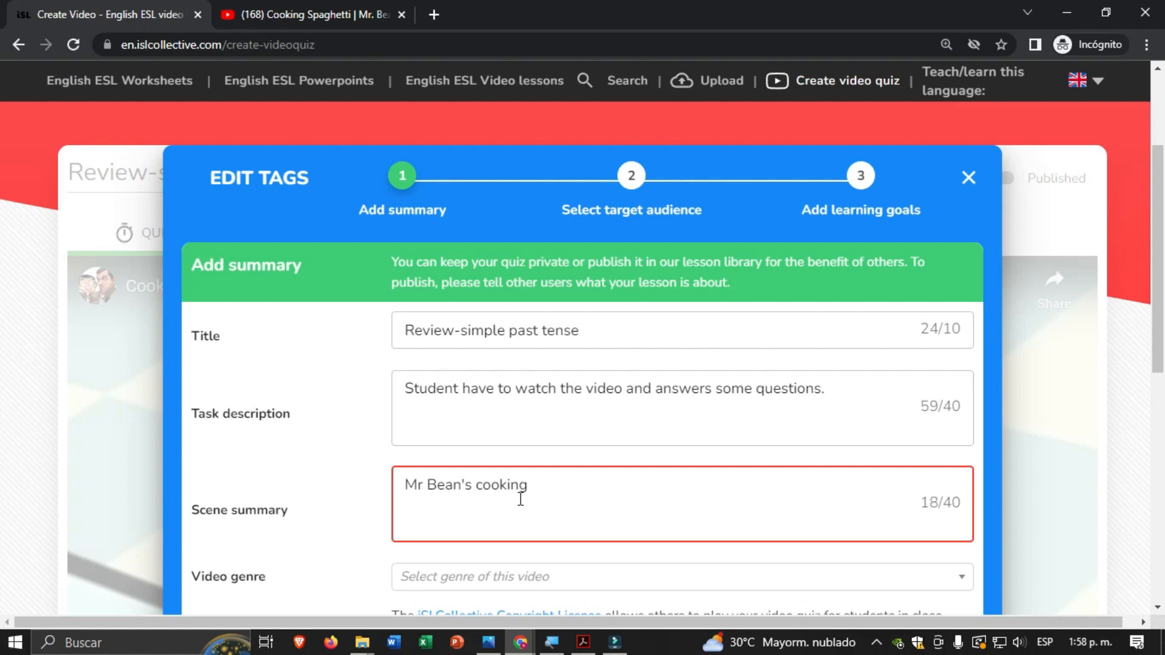
type("pasta in a cra")
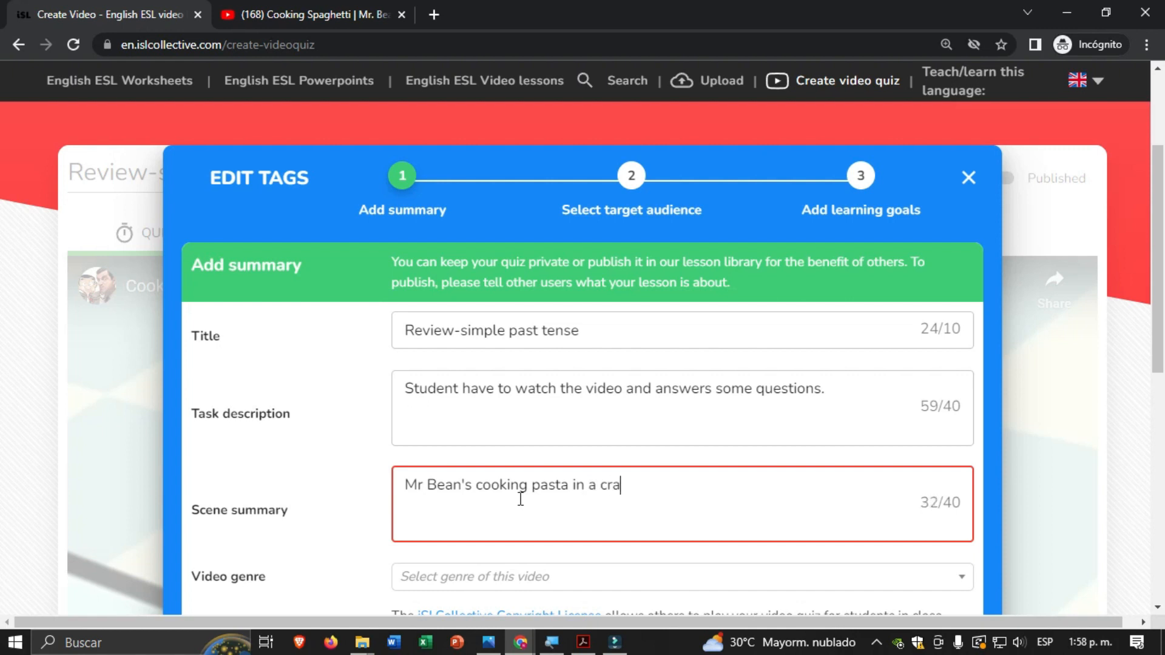
type("zy way")
type("in hos")
key("BackSpace")
key("BackSpace")
type("is hous")
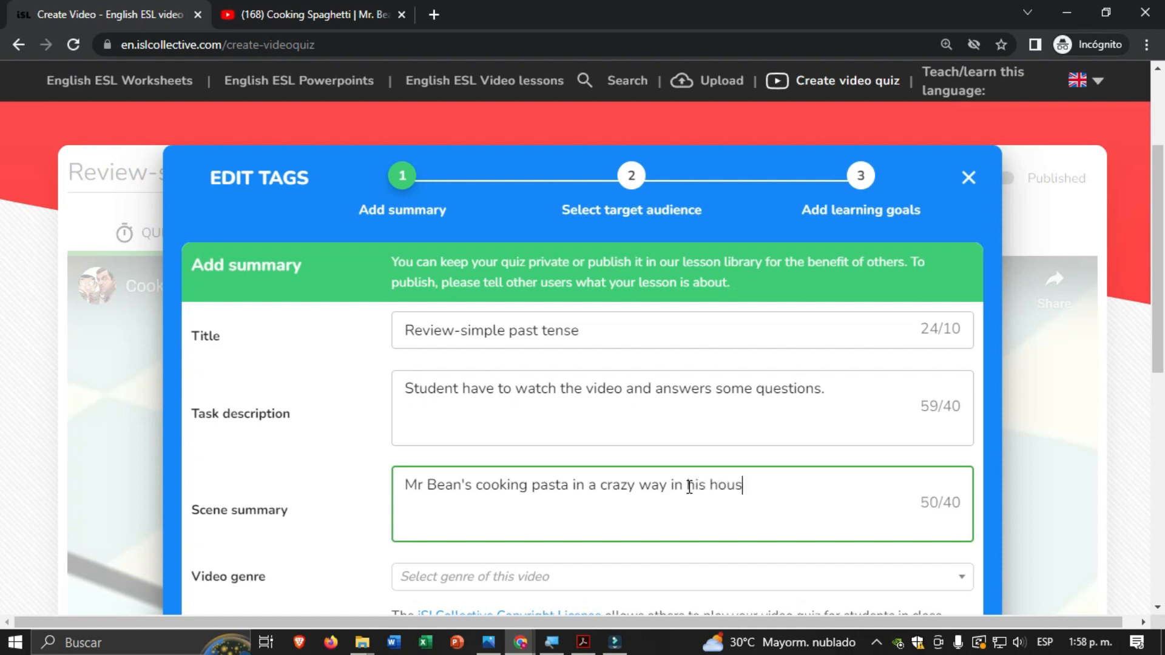
type("e.")
Set the video genre to "Animated short" and proceed to selecting the target audience.
scroll(688, 486, "down", 1)
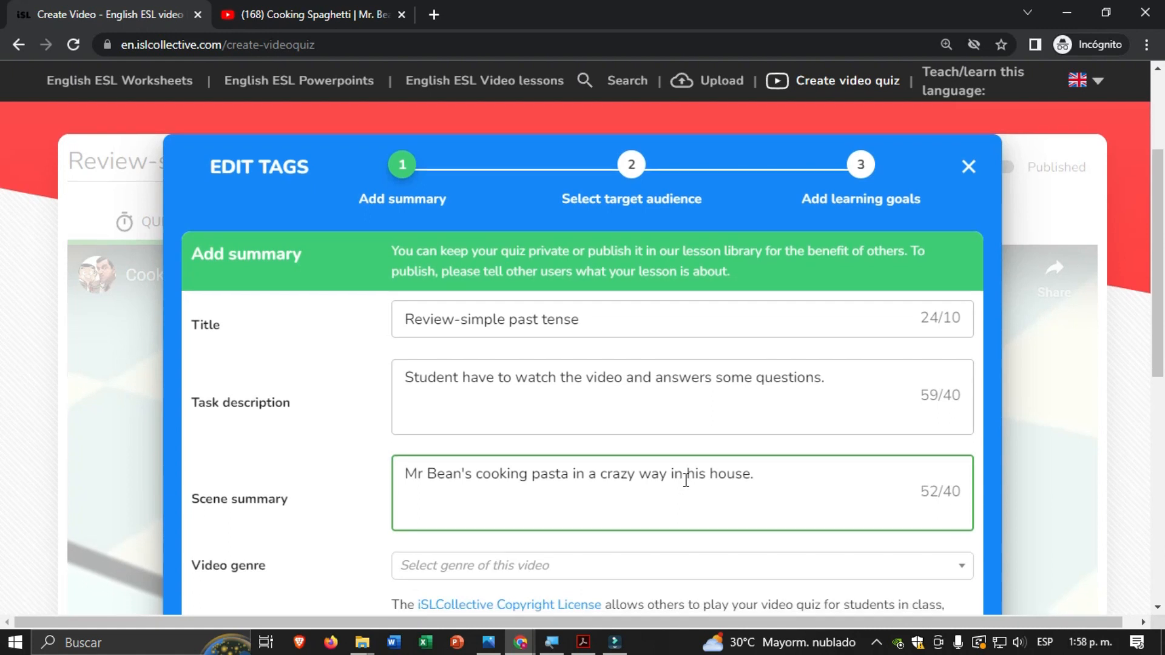
scroll(682, 413, "down", 1)
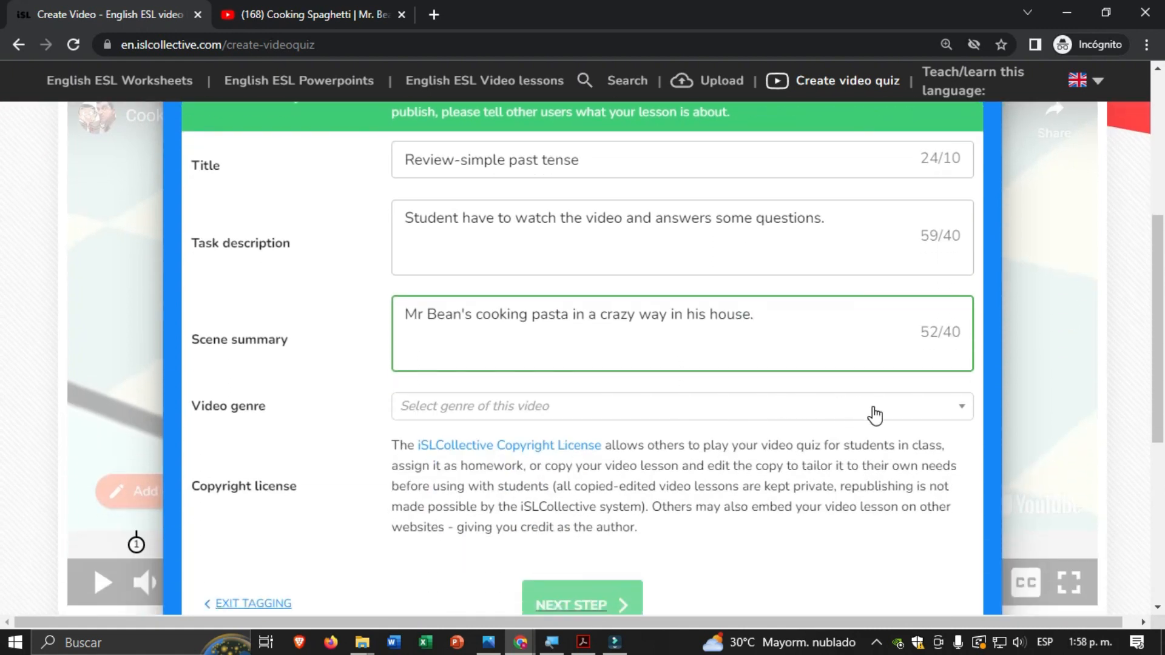
left_click(959, 404)
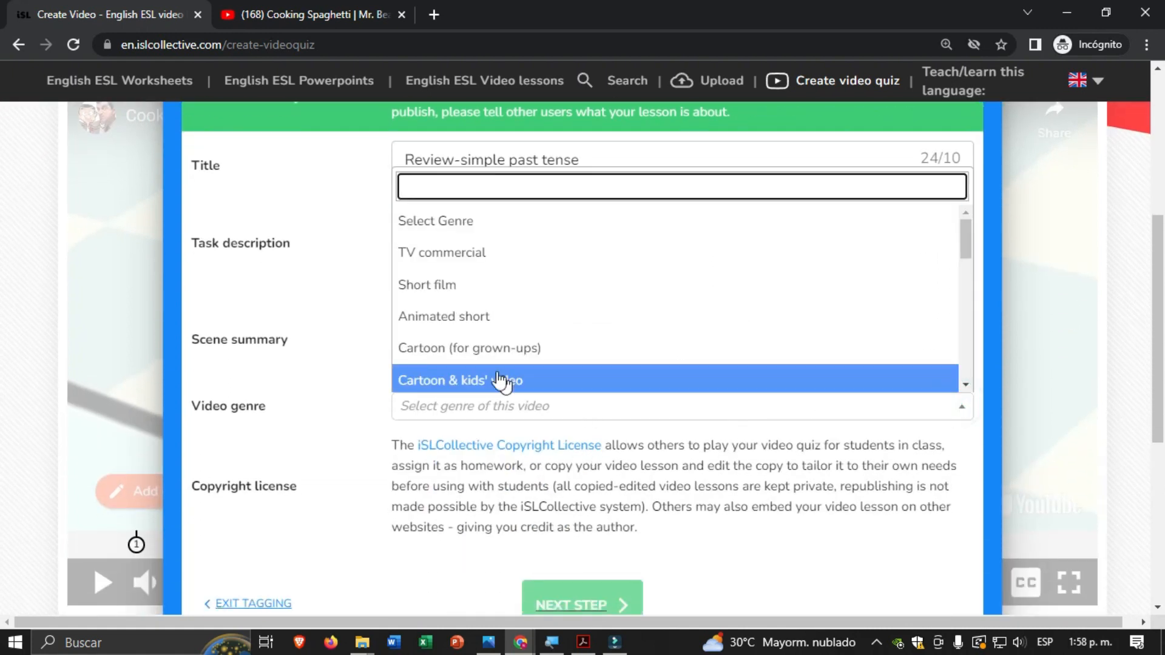
left_click(456, 314)
scroll(520, 345, "down", 2)
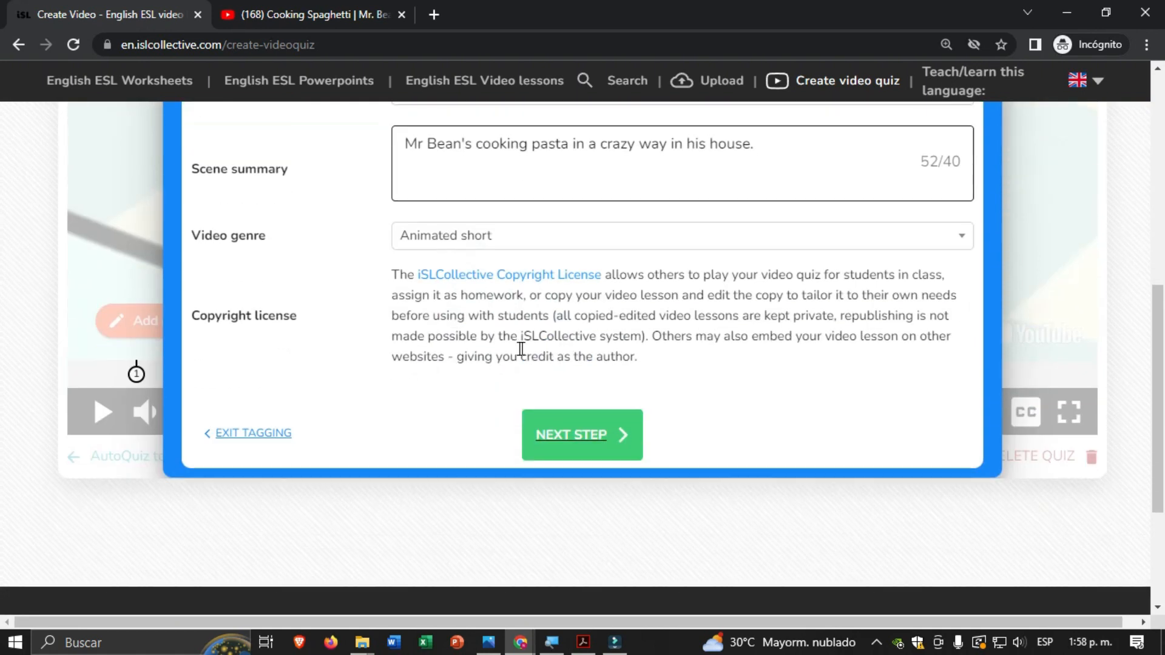
scroll(268, 349, "up", 1)
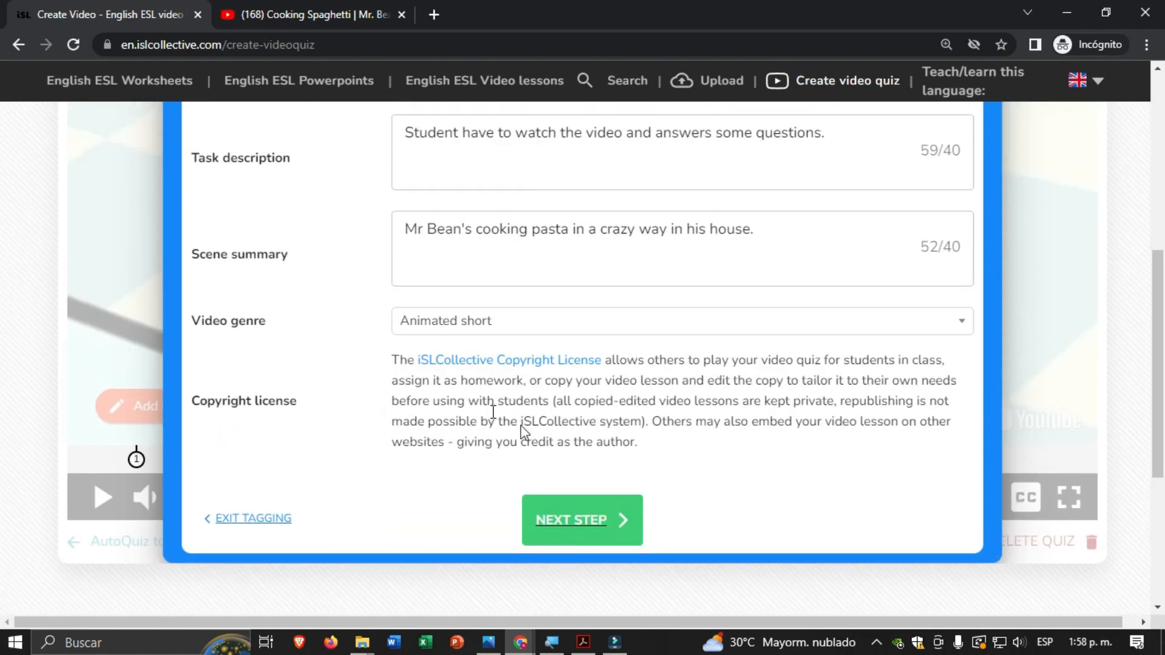
left_click(574, 521)
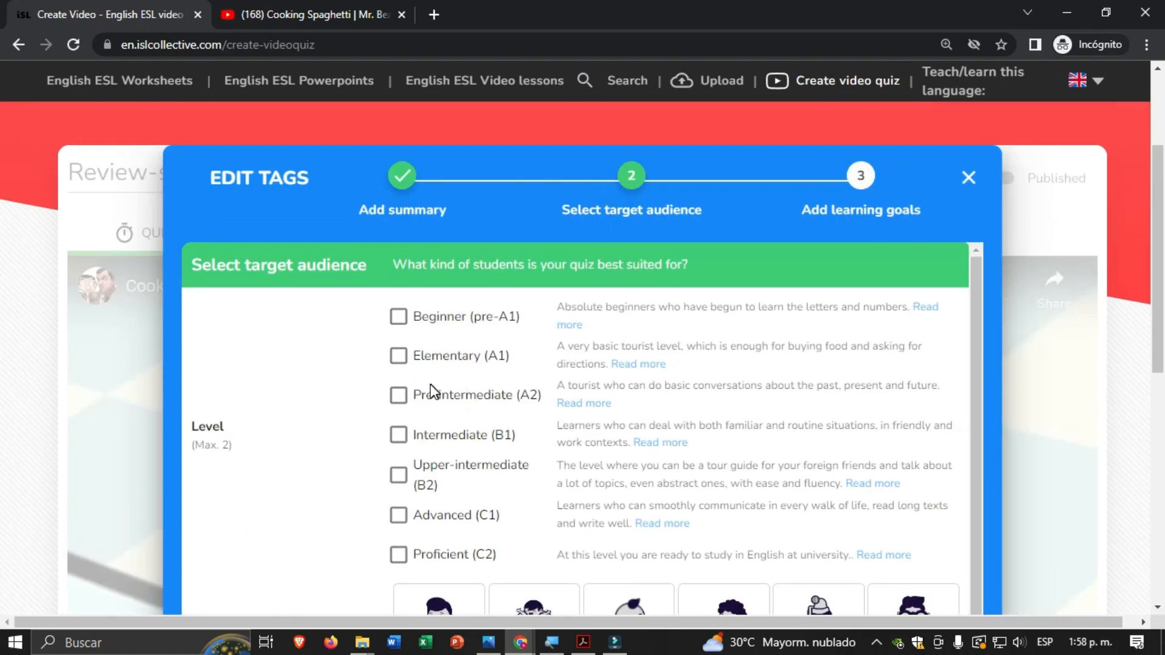
Set the target audience levels to Pre-intermediate (A2) and Intermediate (B1).
left_click(395, 434)
left_click(397, 398)
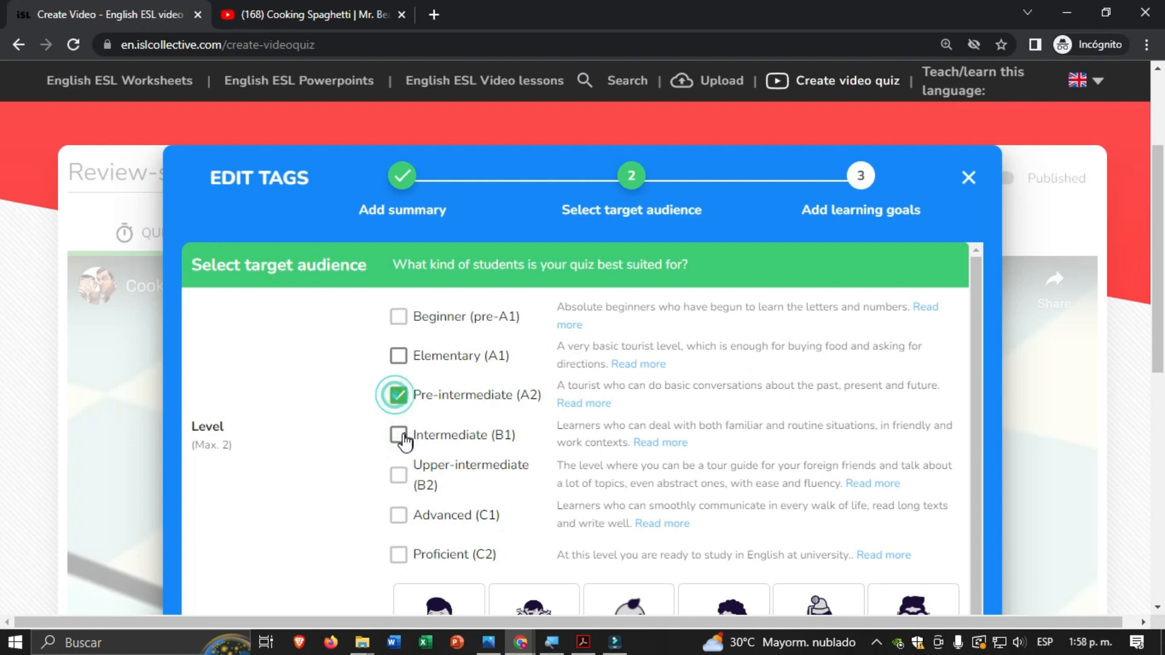
left_click(396, 434)
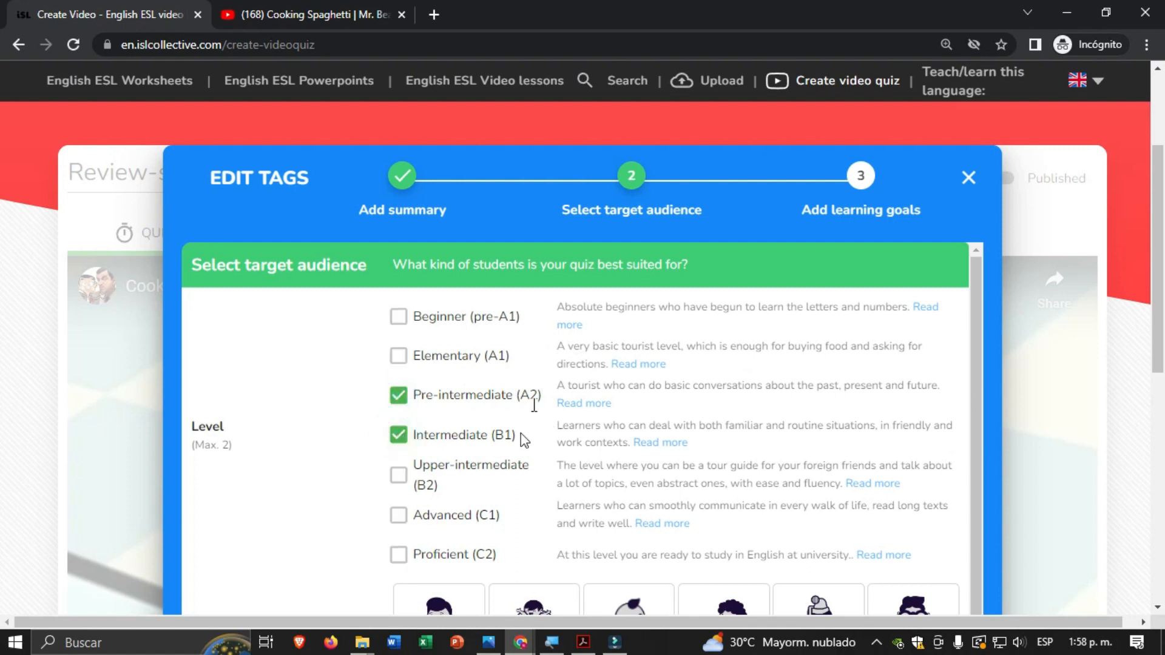
Select Adults, High school and Elementary school as student types and proceed to the learning goals.
scroll(498, 446, "down", 3)
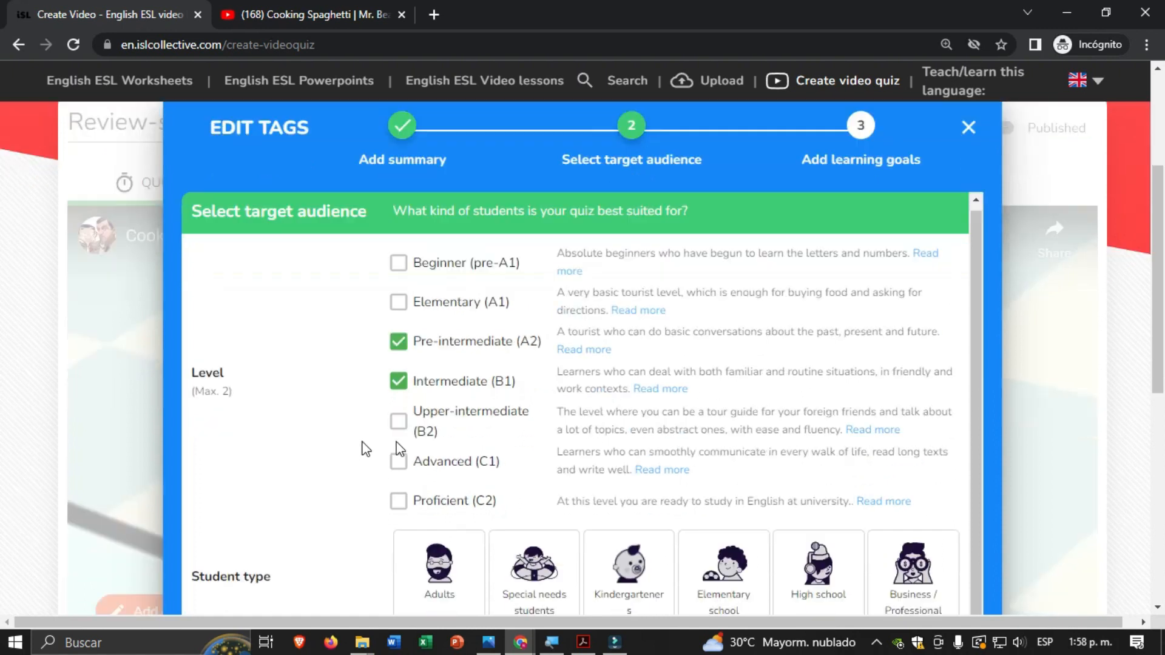
left_click(439, 459)
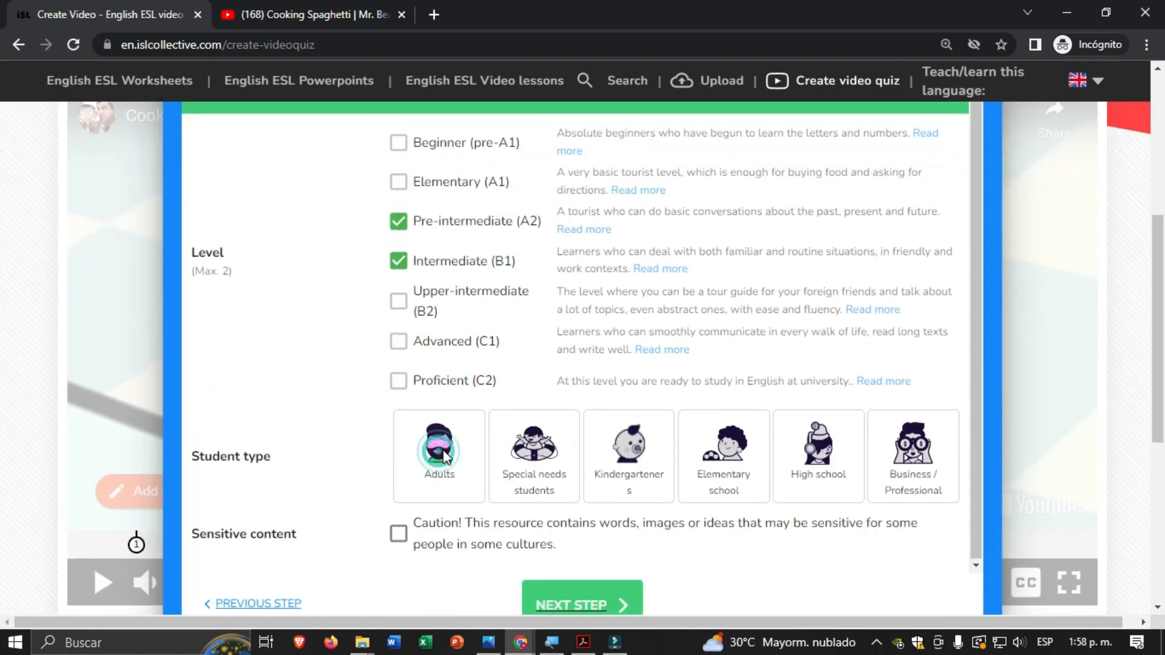
left_click(816, 452)
left_click(731, 465)
scroll(557, 458, "down", 1)
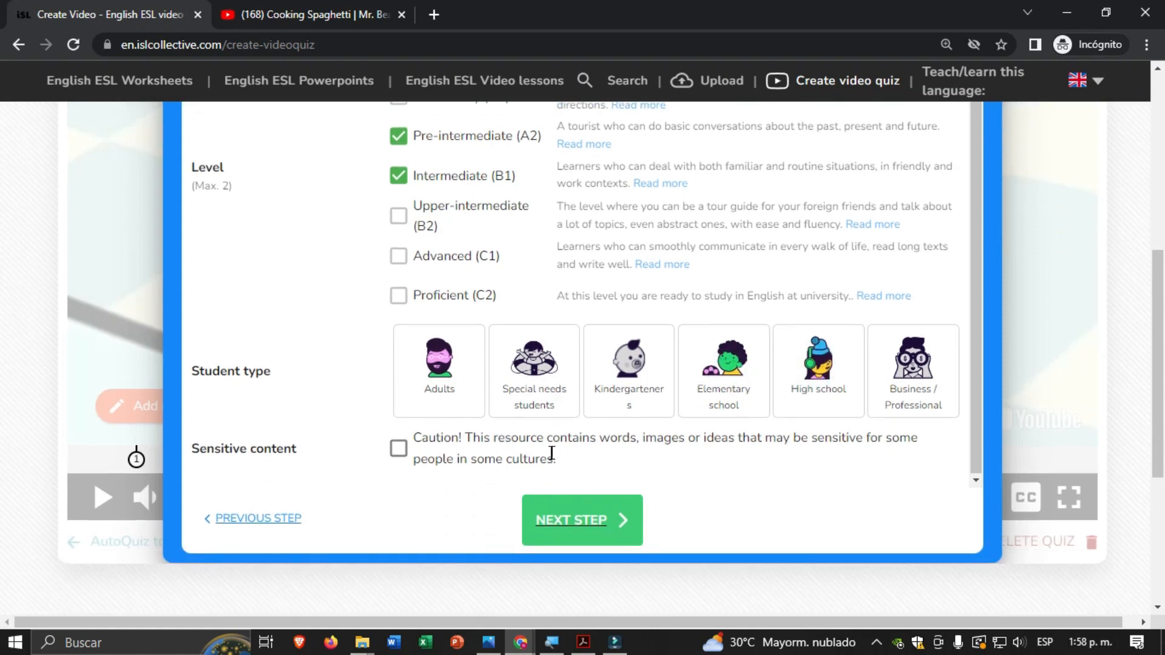
left_click(559, 521)
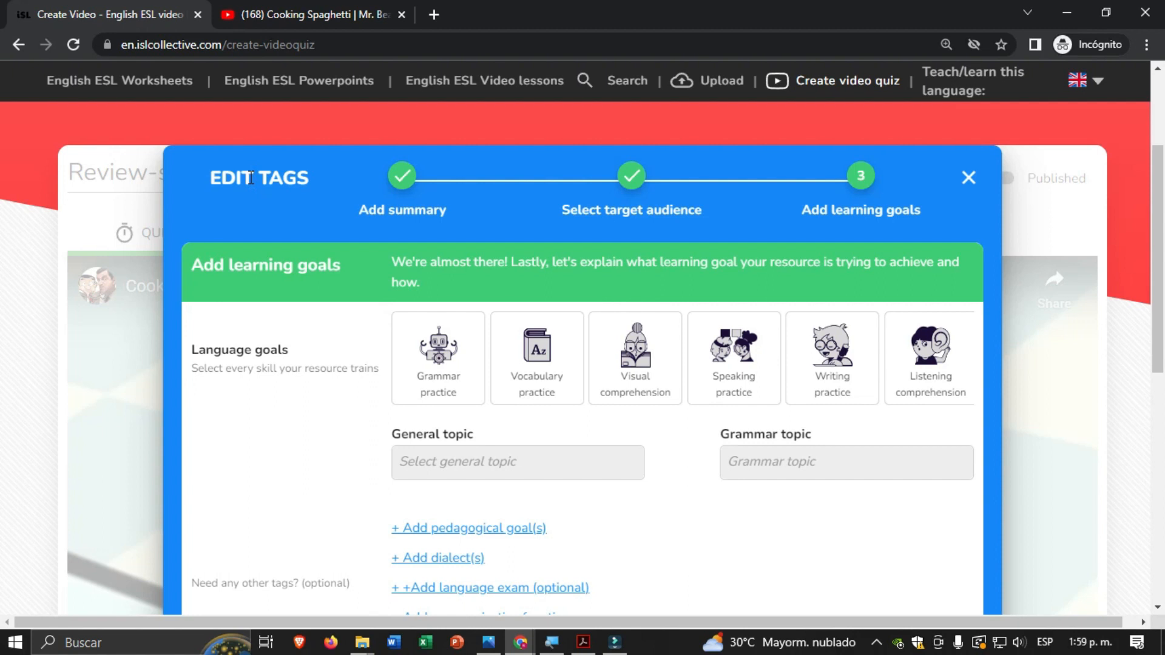
Tag the language goals with General grammar practice, General vocabulary practice, and the writing goal "Expressing preferences, opinion".
left_click(435, 364)
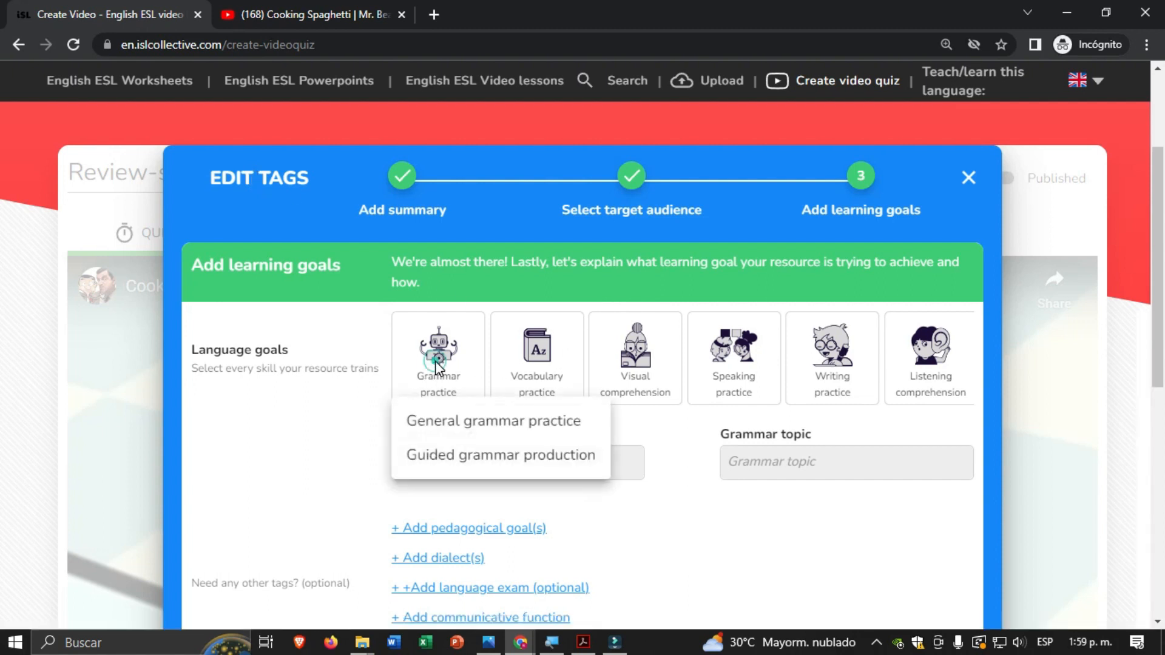
left_click(470, 422)
left_click(537, 366)
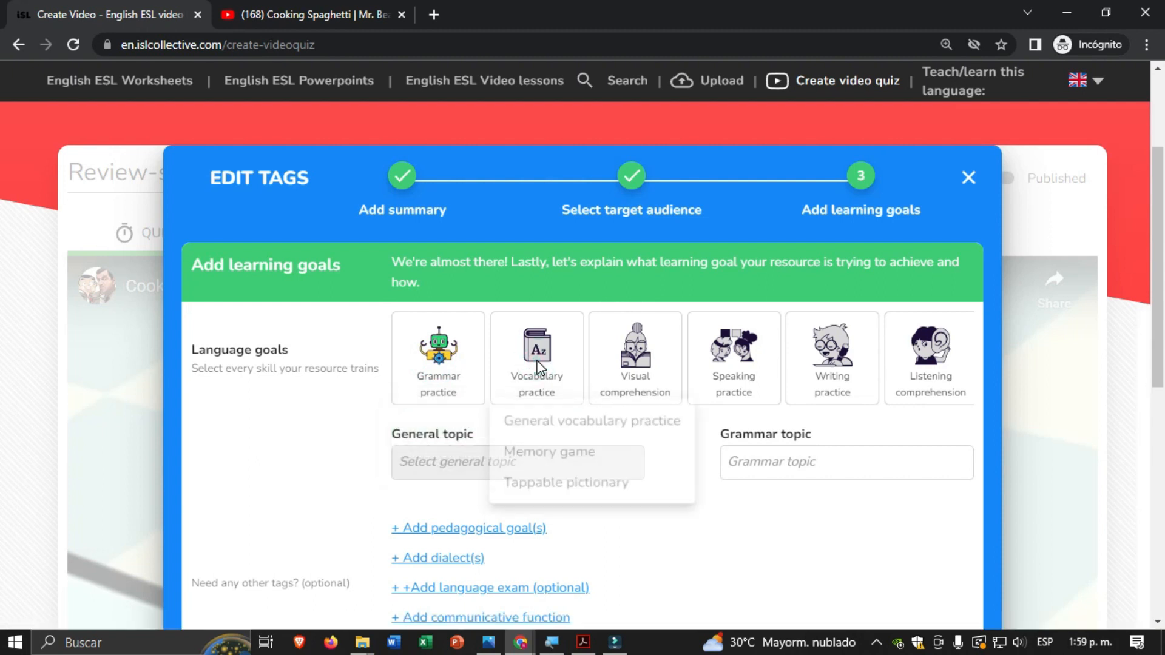
left_click(541, 424)
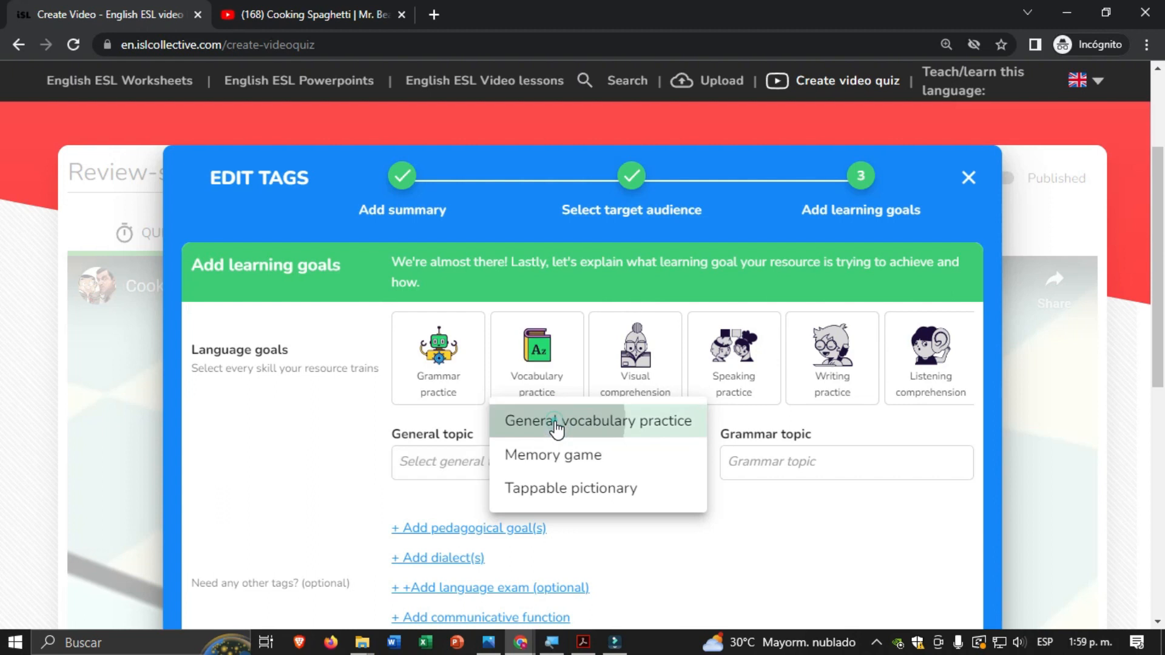
left_click(837, 361)
left_click(837, 360)
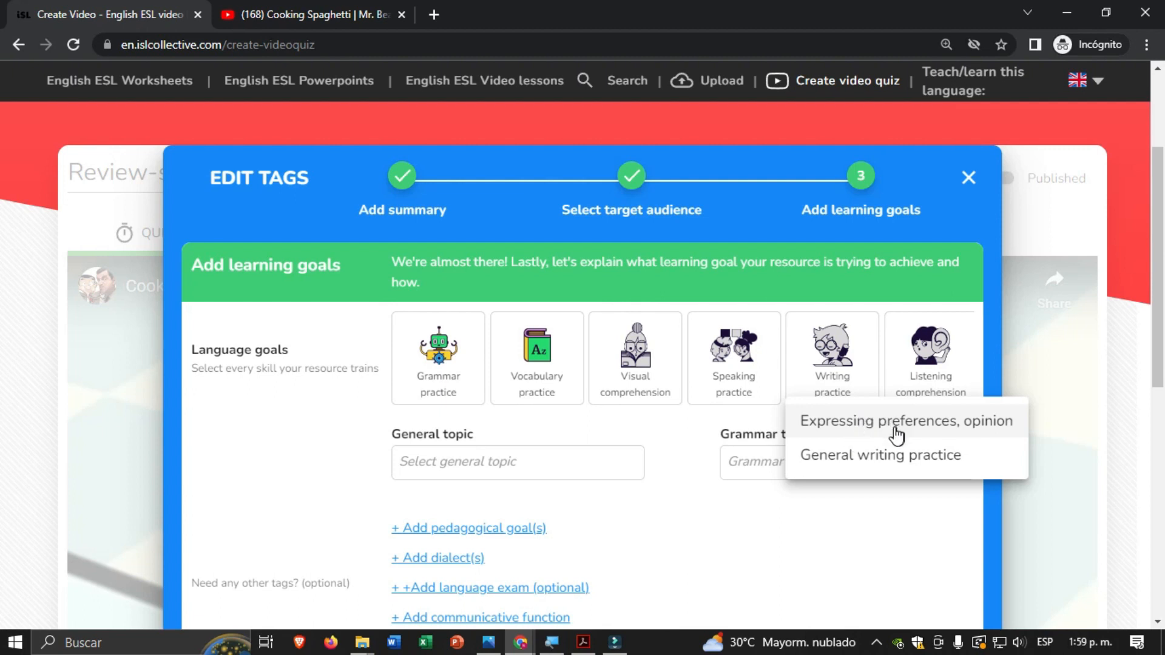
left_click(874, 423)
Set the general topic of the lesson to "Actions".
scroll(595, 531, "down", 2)
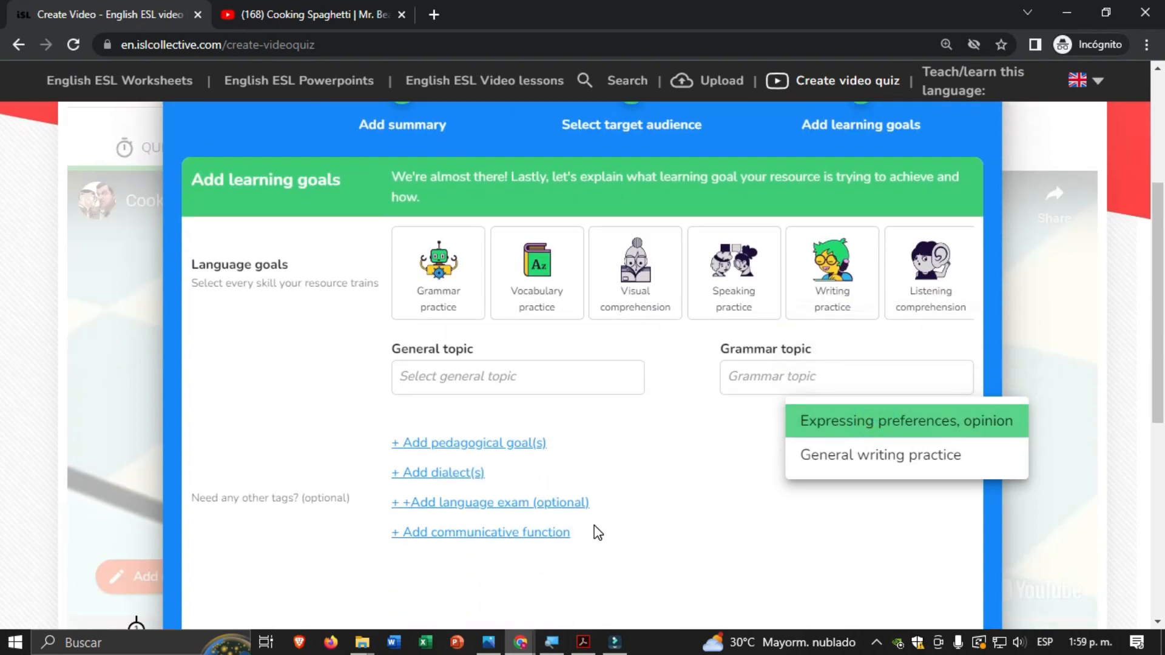
left_click(500, 390)
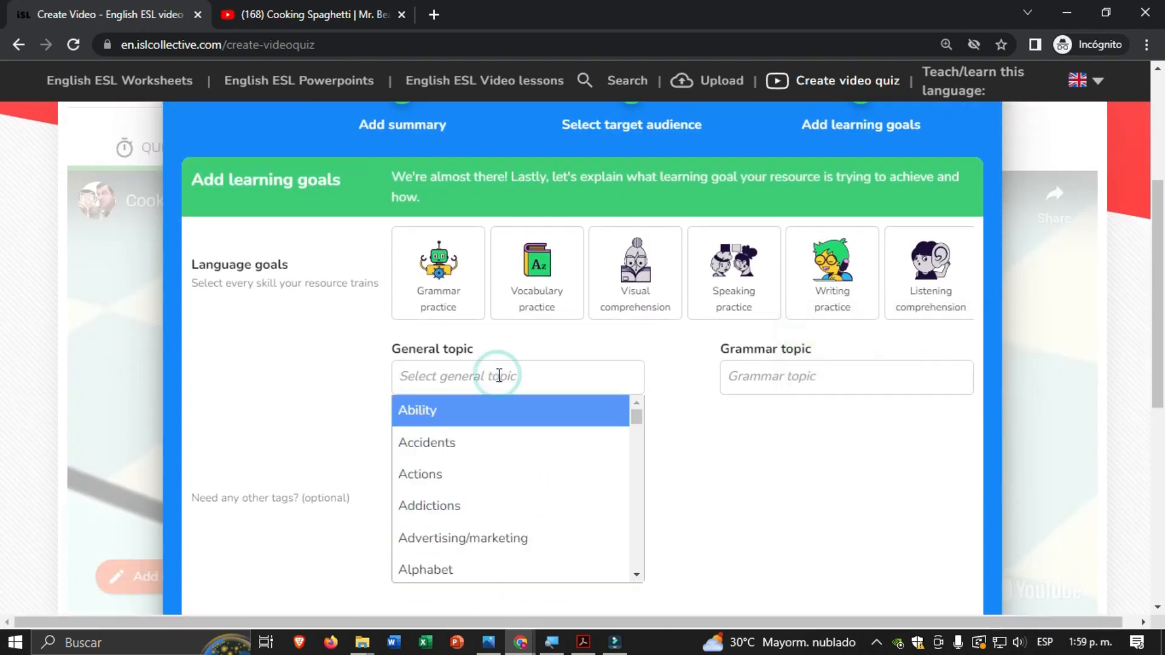
left_click(449, 474)
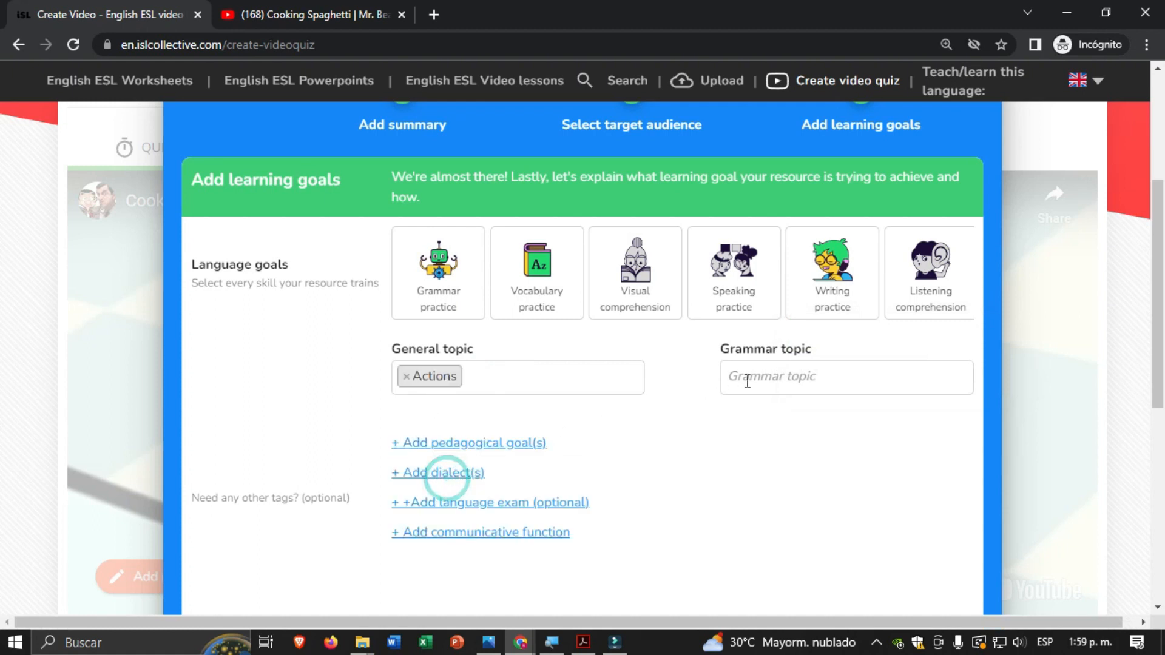
Try to find a "simple past tense" entry among the grammar topics.
left_click(747, 378)
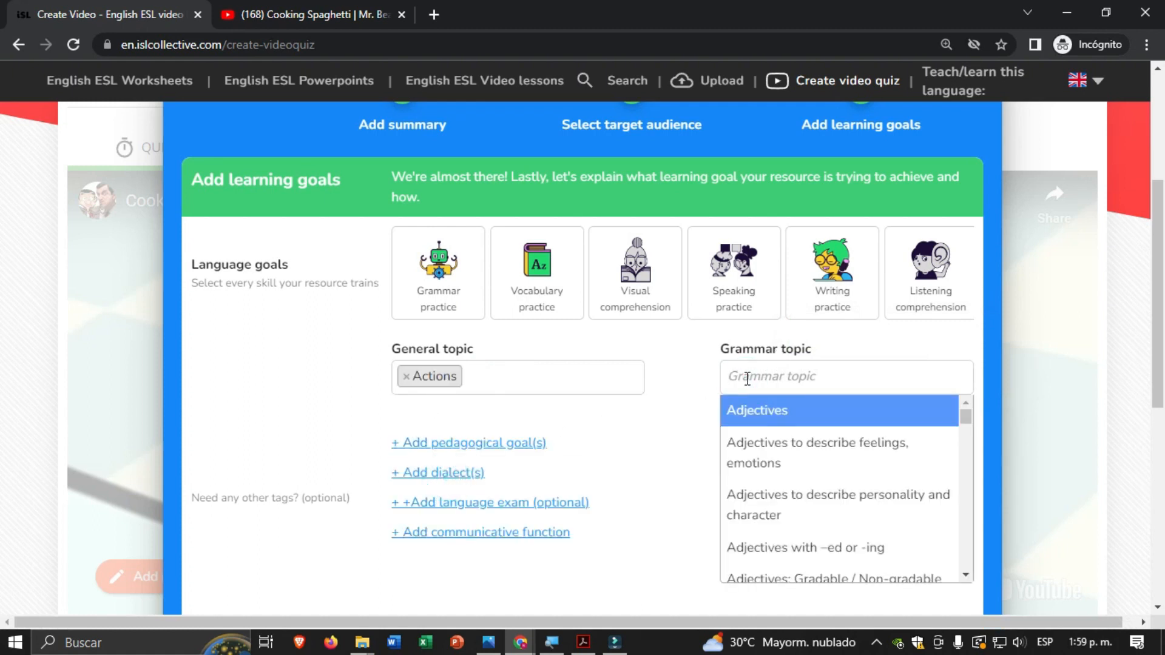
type("saimp")
key("BackSpace")
key("BackSpace")
key("BackSpace")
type("imple")
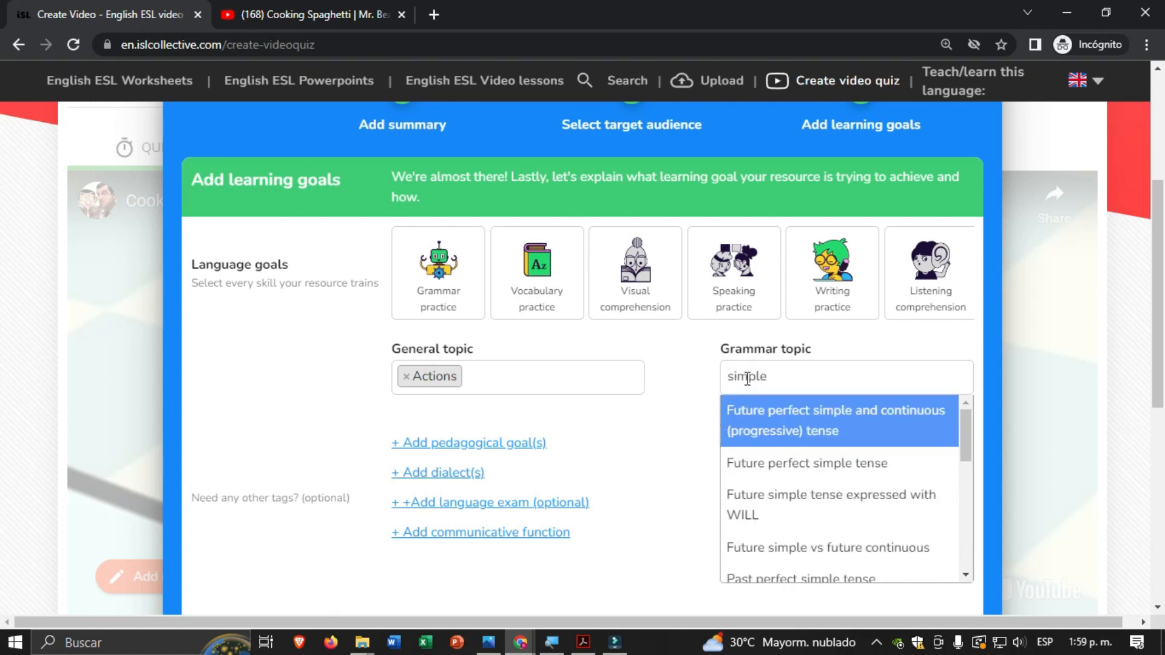
type(" past")
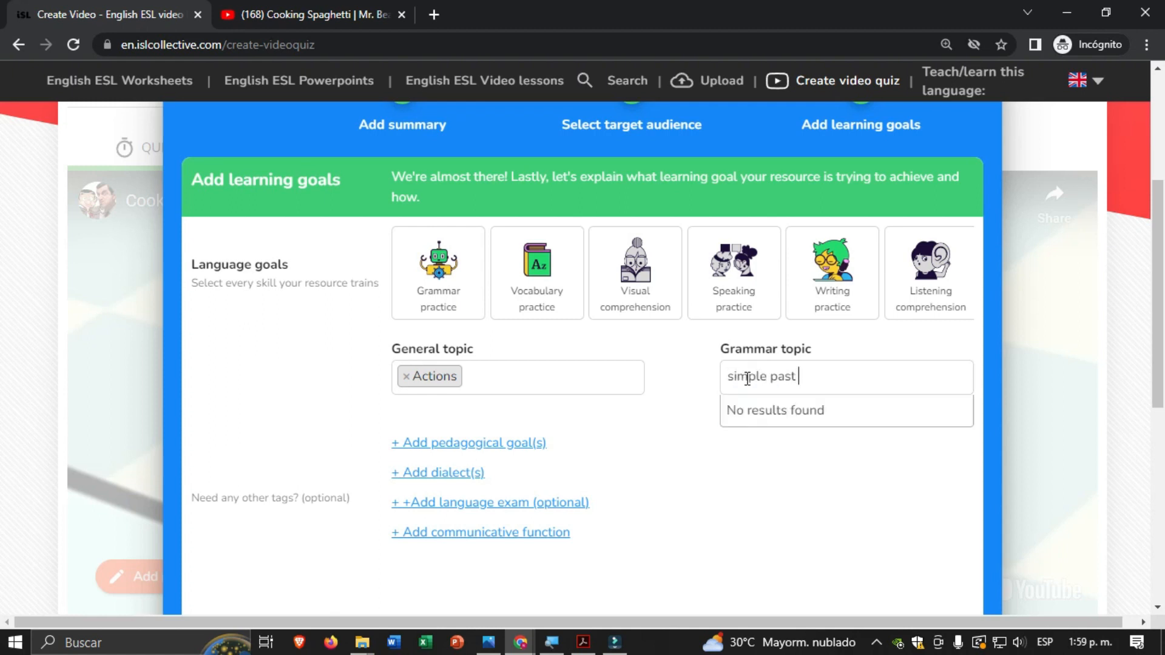
type(" tense")
key("BackSpace")
key("BackSpace")
key("BackSpace")
key("BackSpace")
key("BackSpace")
key("BackSpace")
key("BackSpace")
key("BackSpace")
key("BackSpace")
key("BackSpace")
Search the grammar topics for "past ten", choose "Past tenses (mixed)", and finish tagging.
type("past ")
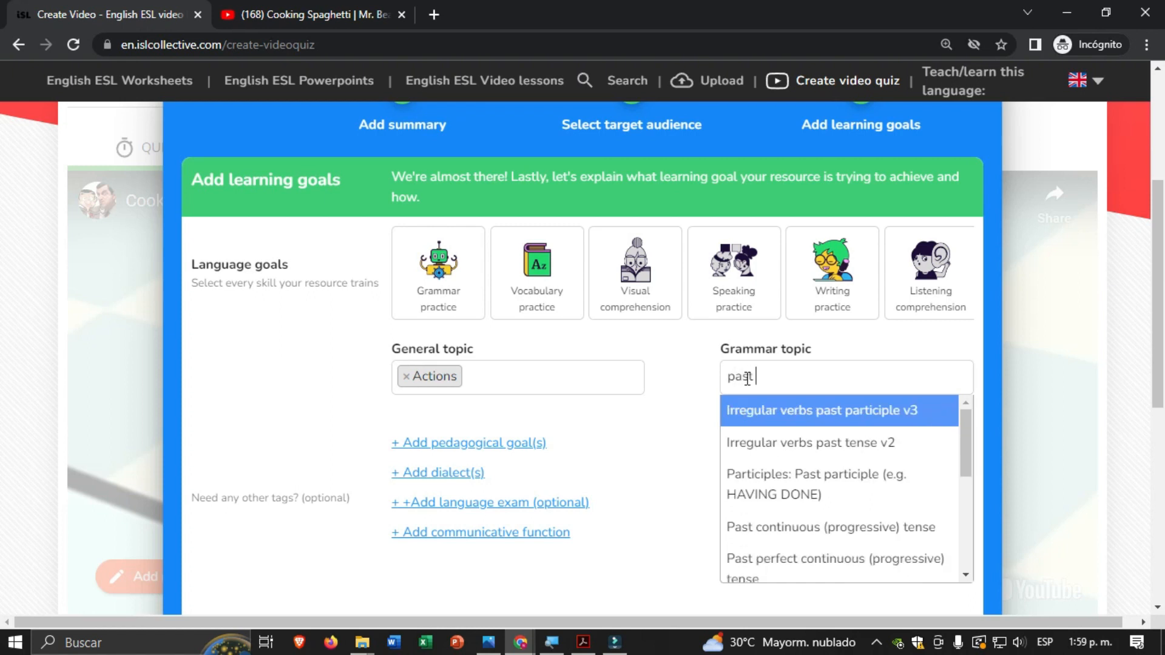
type("ten")
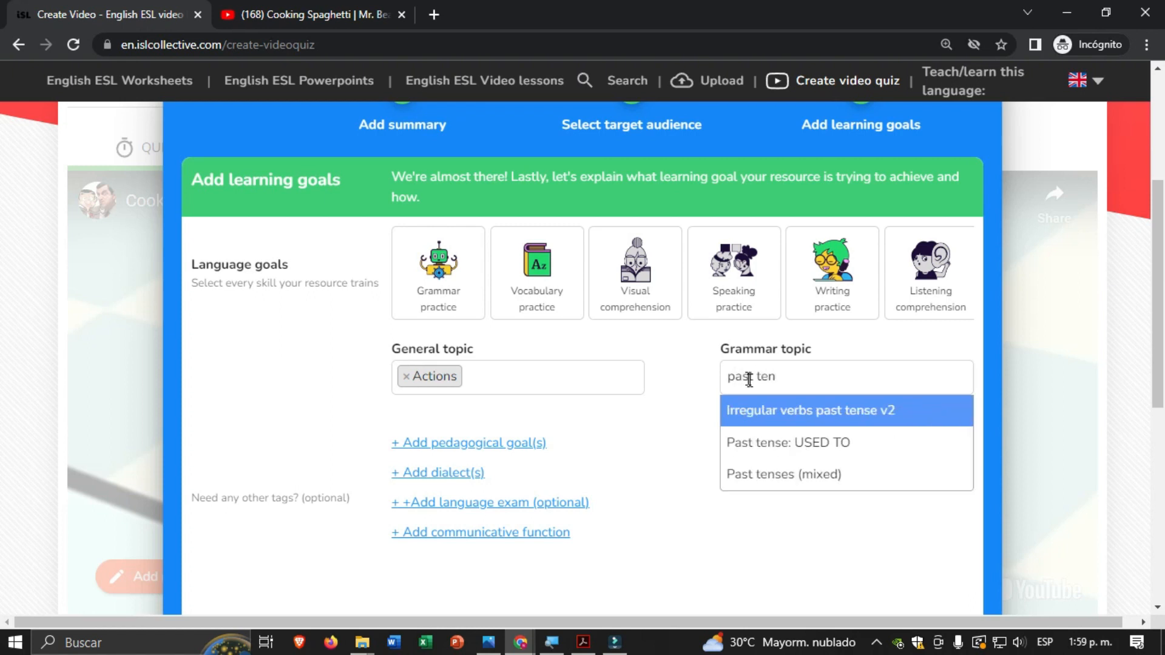
left_click(770, 476)
scroll(534, 534, "down", 3)
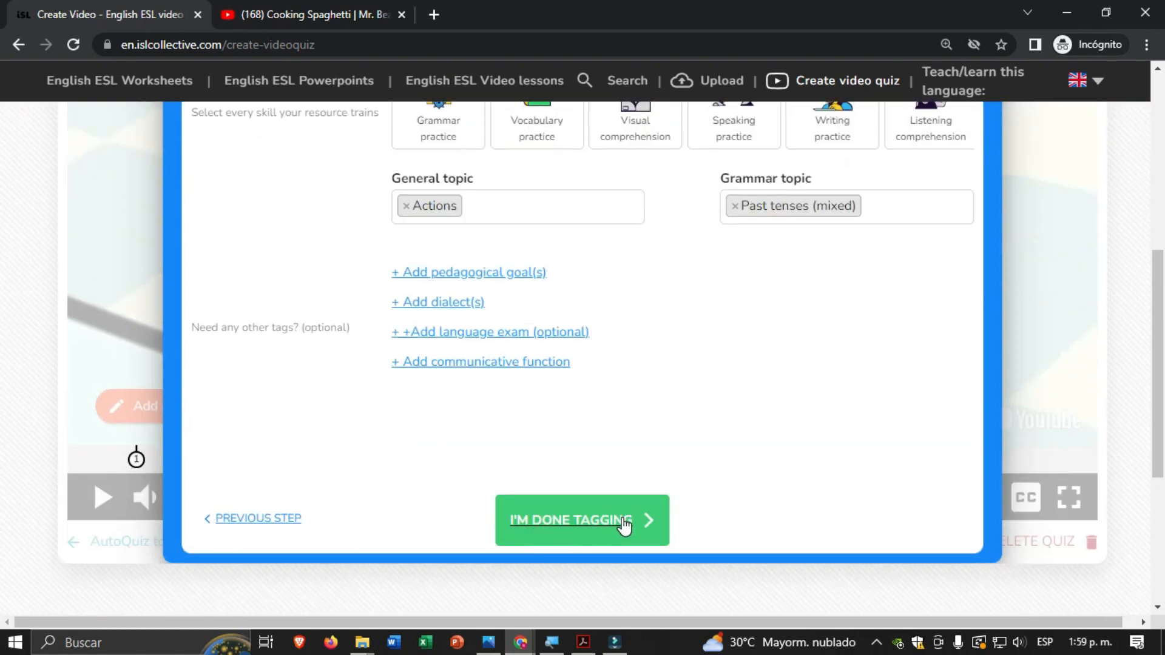
left_click(585, 518)
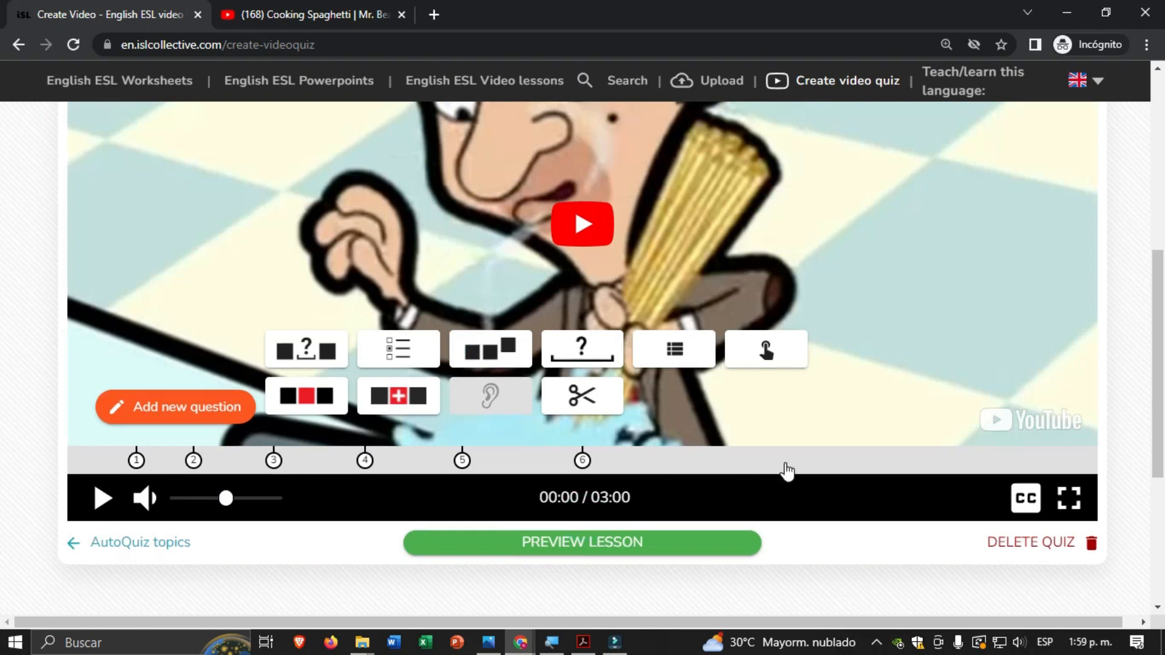
Switch the "Review-simple past tense" lesson from draft to published and save it.
scroll(785, 471, "up", 5)
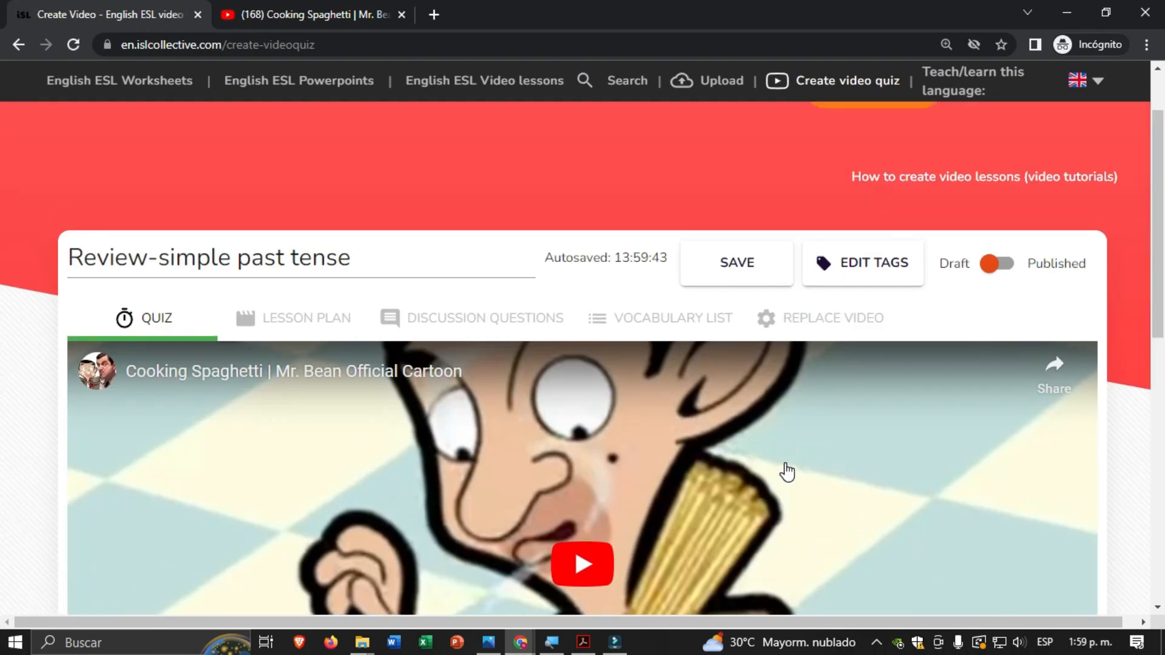
left_click(1009, 270)
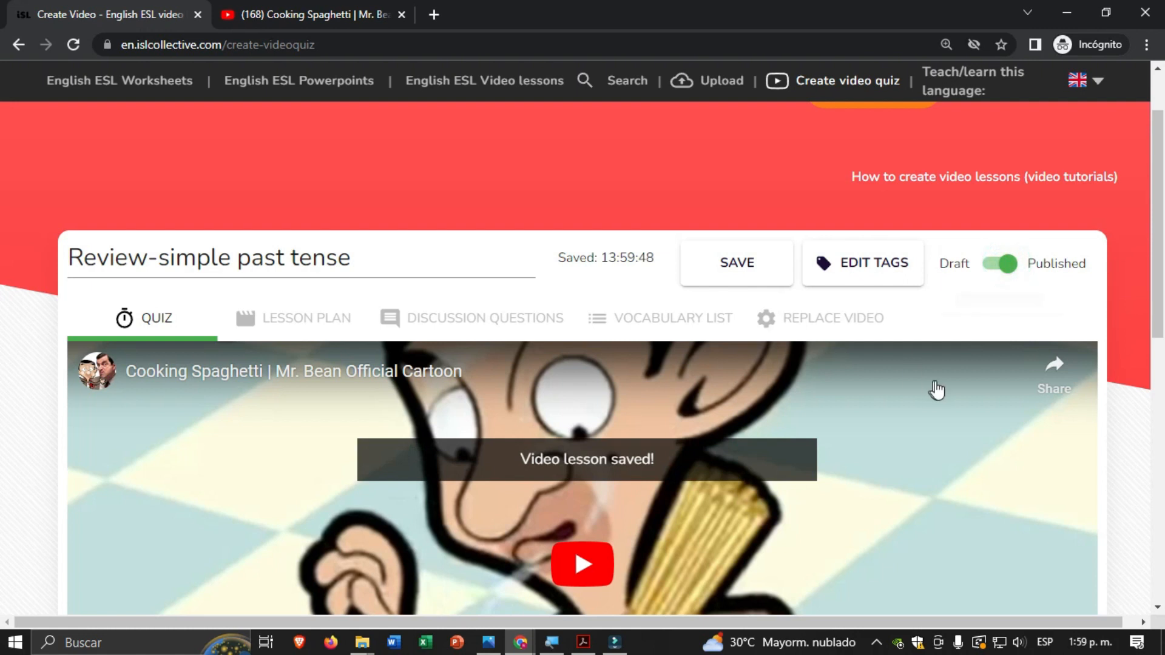
left_click(751, 262)
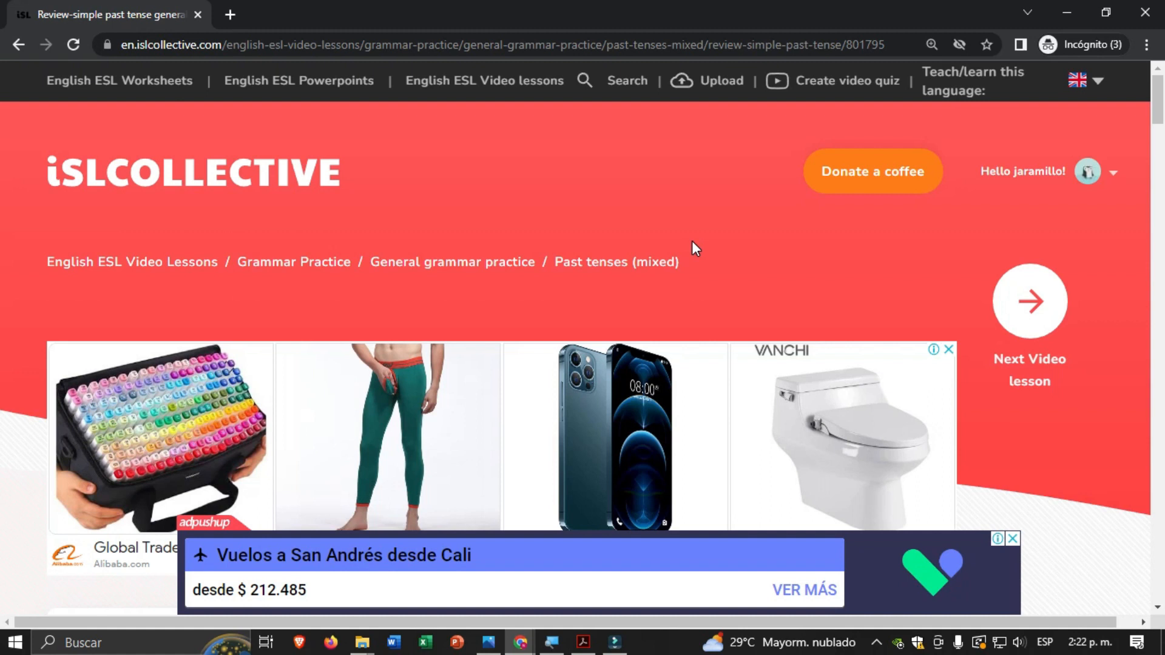
Look over the published lesson page, dismiss its overlay advertisement, and copy the page's web address.
scroll(692, 242, "down", 7)
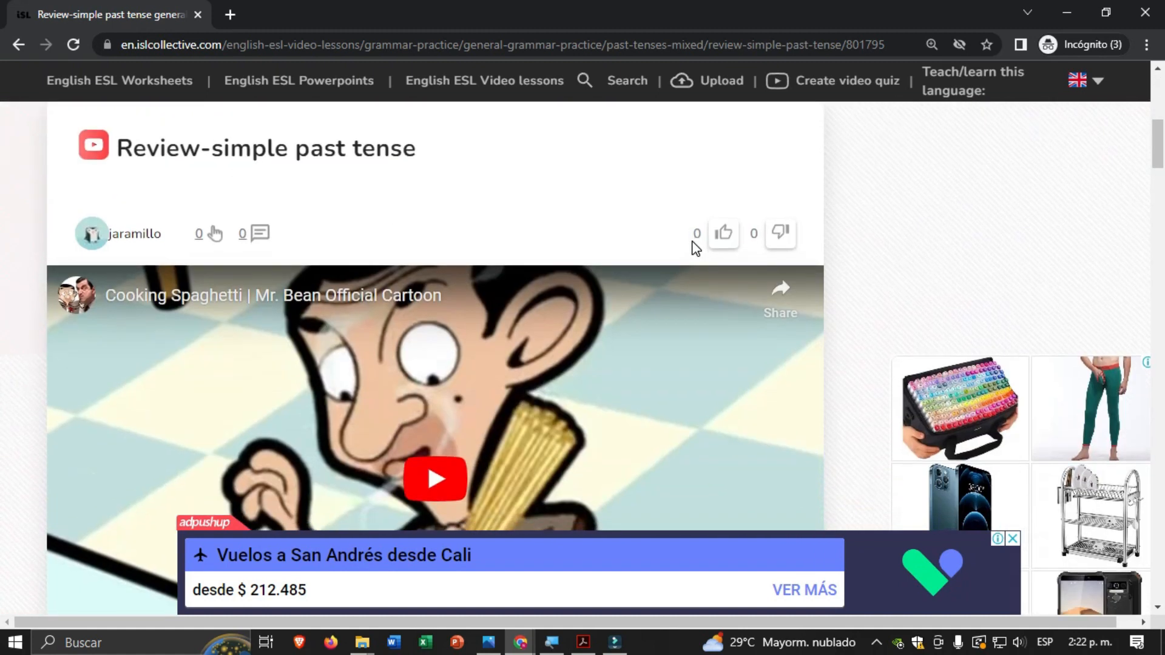
scroll(695, 248, "down", 7)
scroll(692, 244, "up", 5)
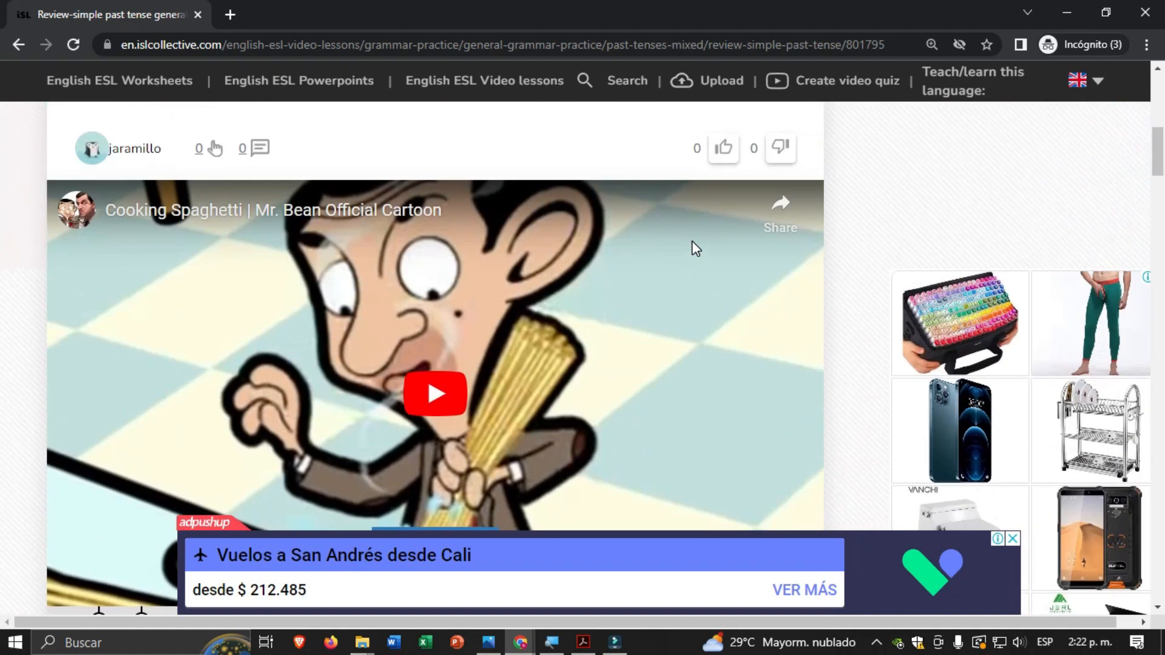
scroll(693, 243, "down", 1)
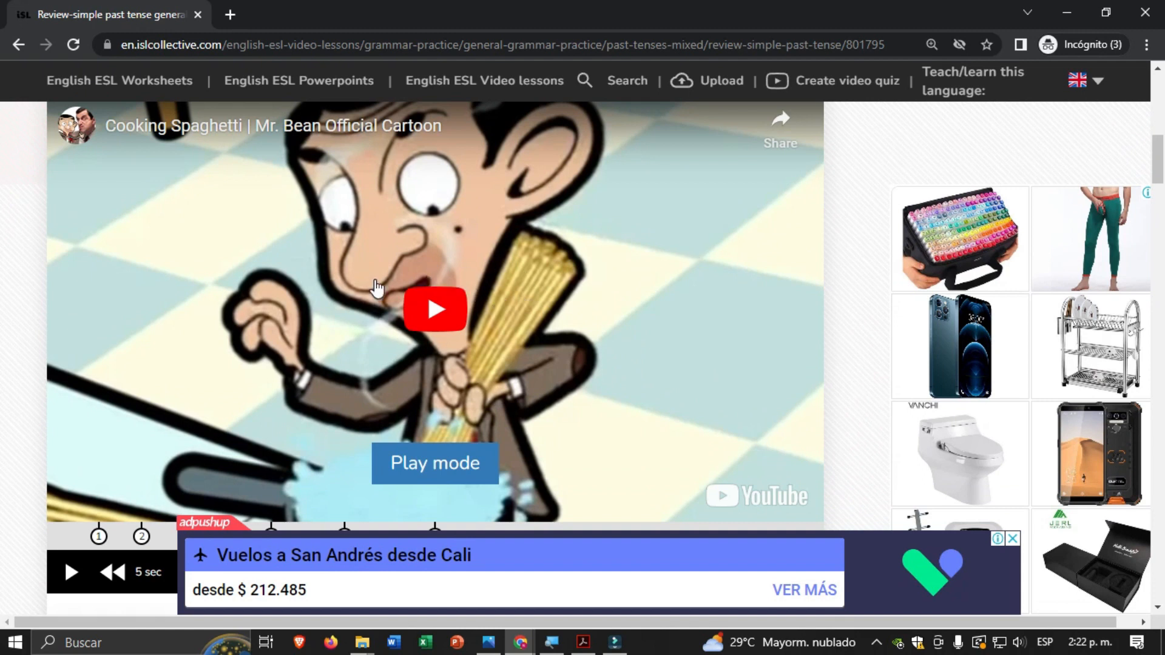
left_click(1012, 538)
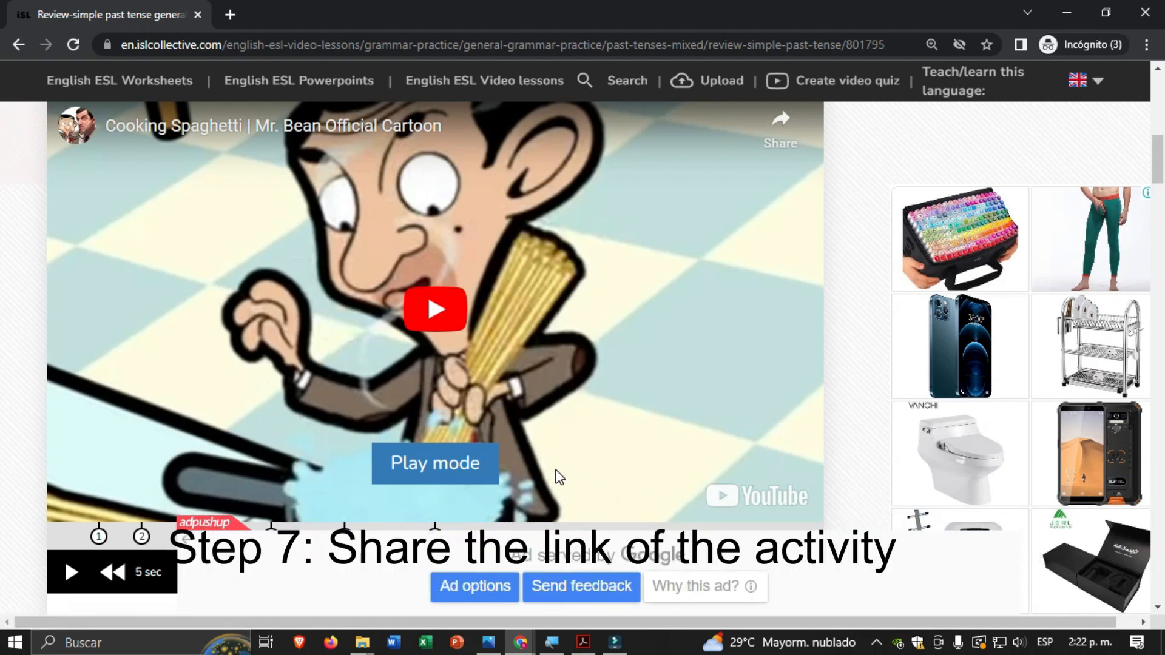
scroll(555, 476, "up", 10)
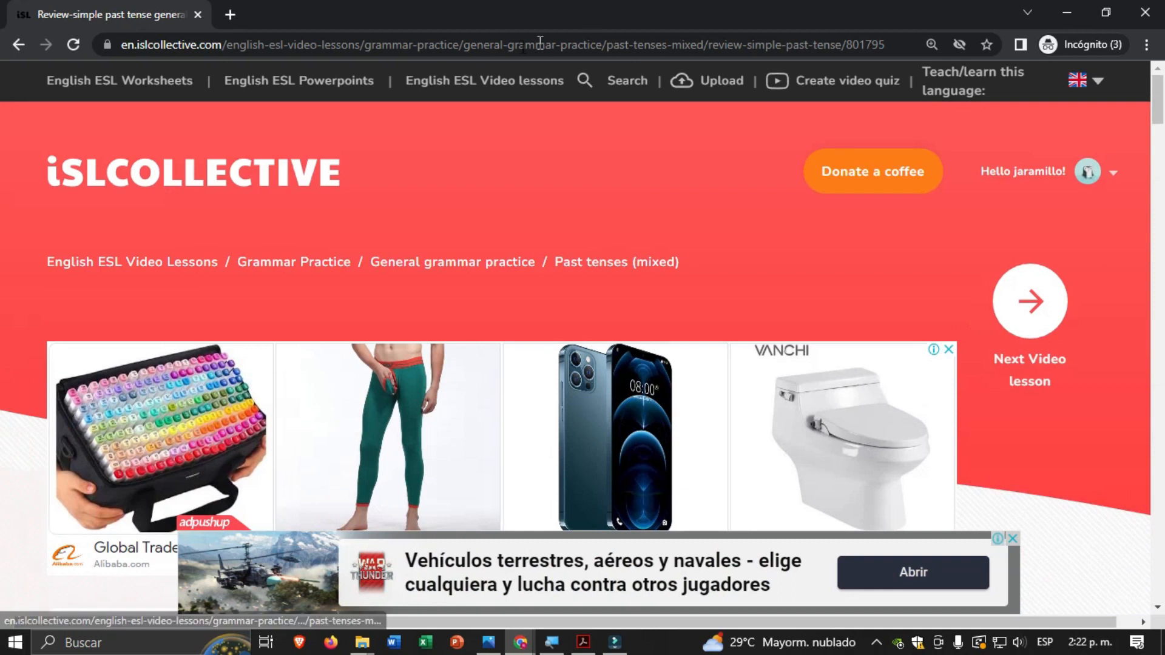
left_click(421, 44)
key("ctrl+c")
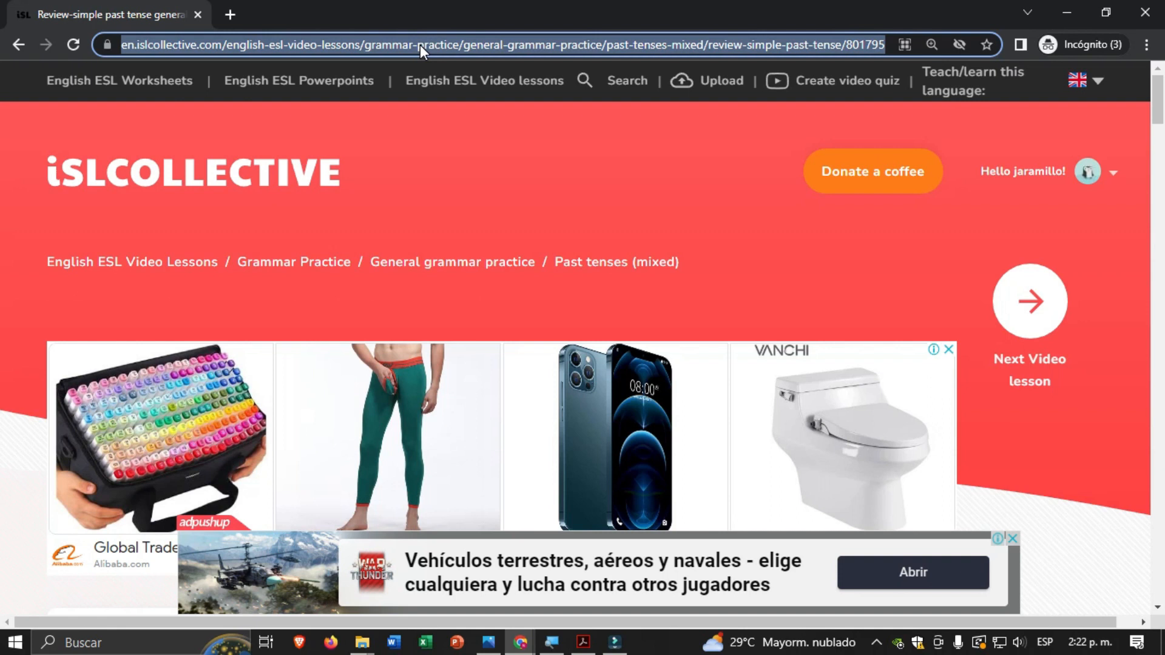
Open the copied lesson link in a new incognito window and check the lesson's title and video on the page.
left_click(1146, 44)
left_click(1013, 110)
key("ctrl+v")
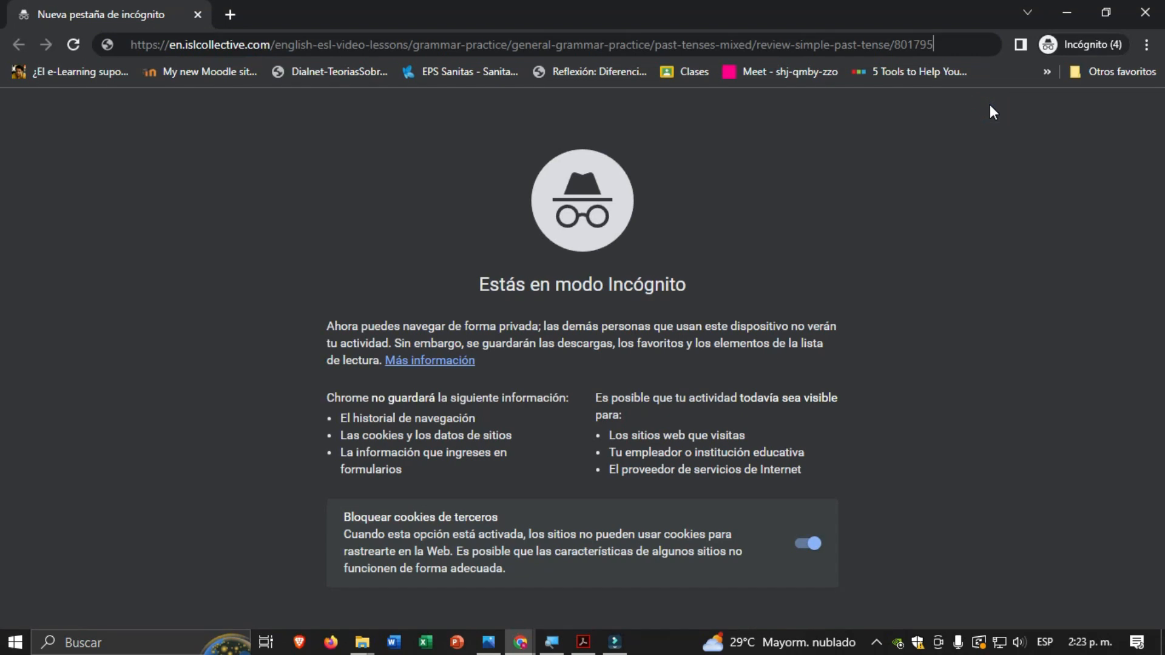
key("Return")
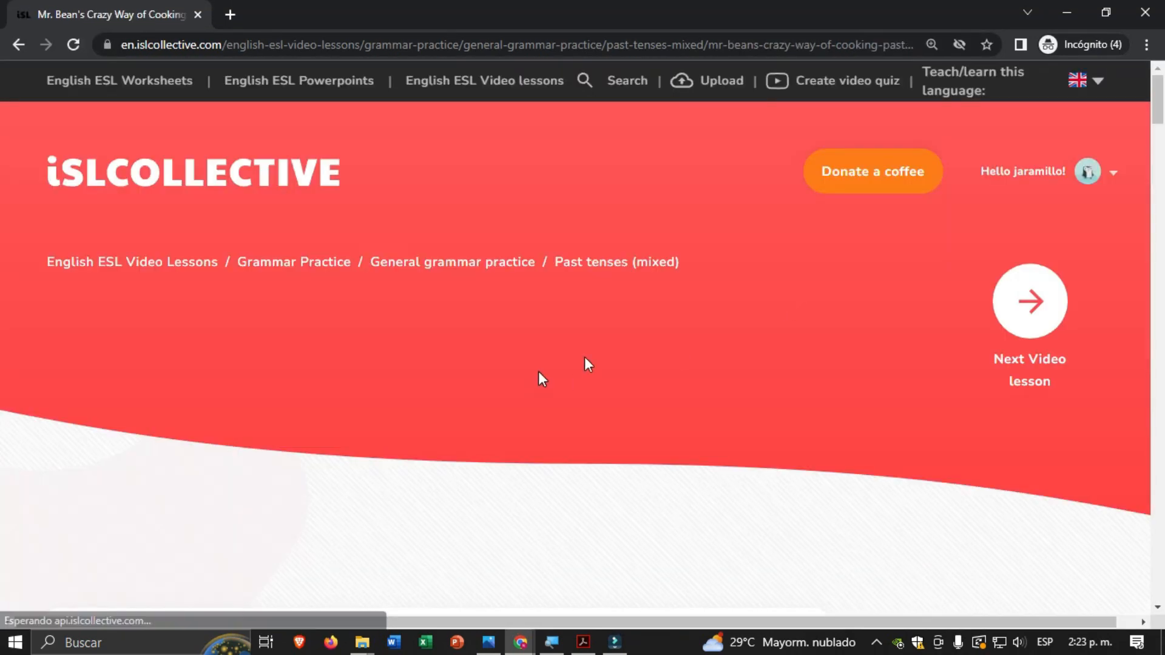
scroll(786, 301, "down", 5)
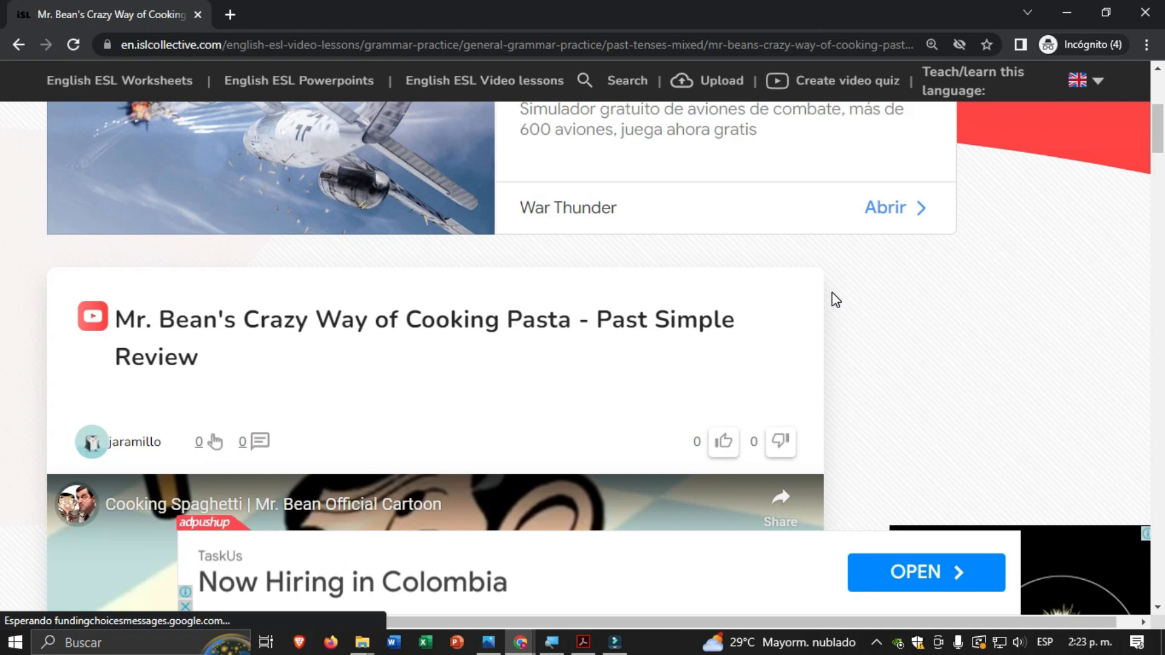
scroll(848, 318, "down", 2)
scroll(849, 323, "down", 7)
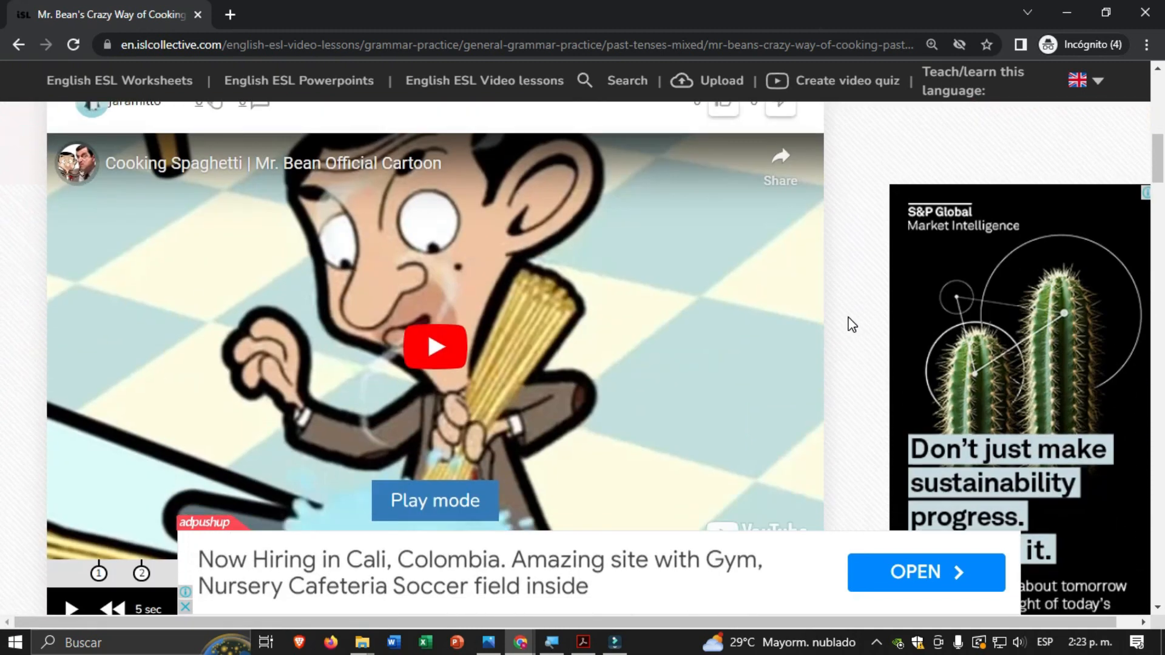
scroll(848, 329, "up", 7)
scroll(847, 329, "up", 5)
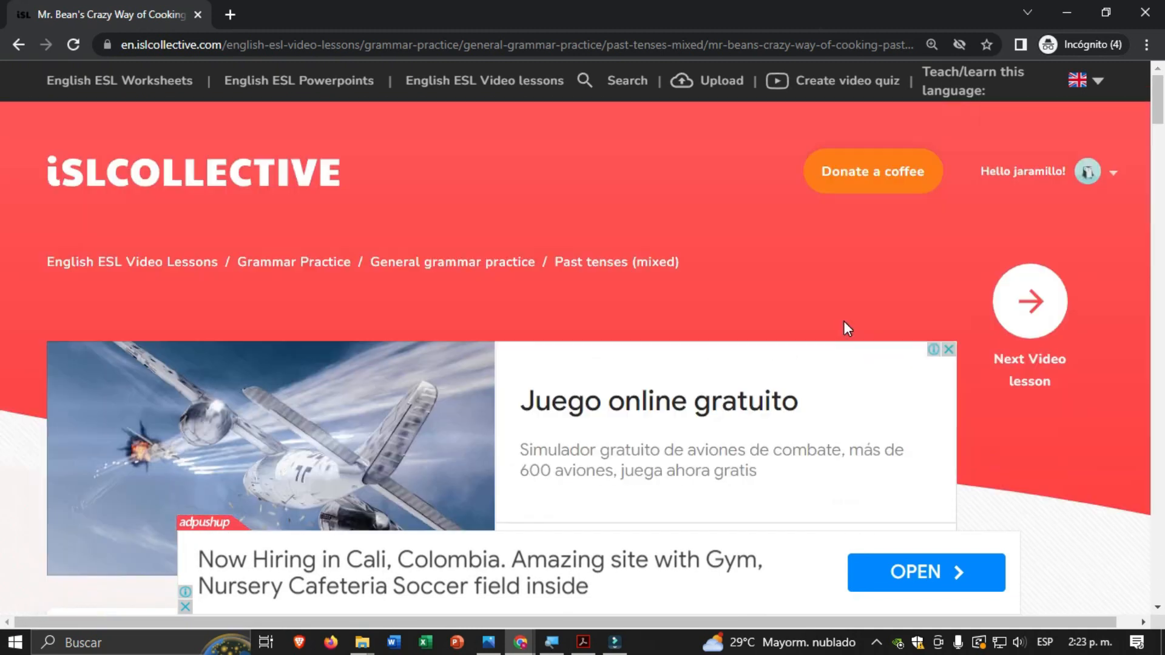